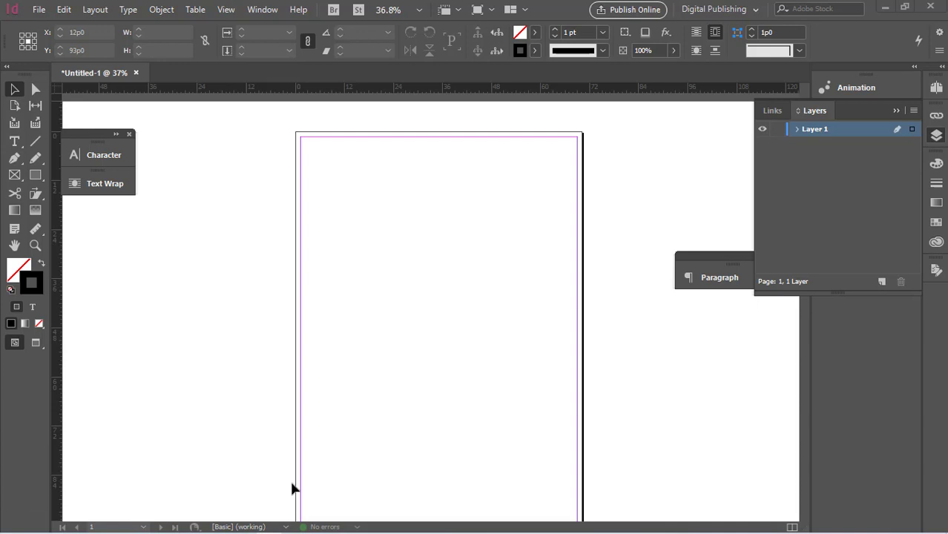
click(269, 528)
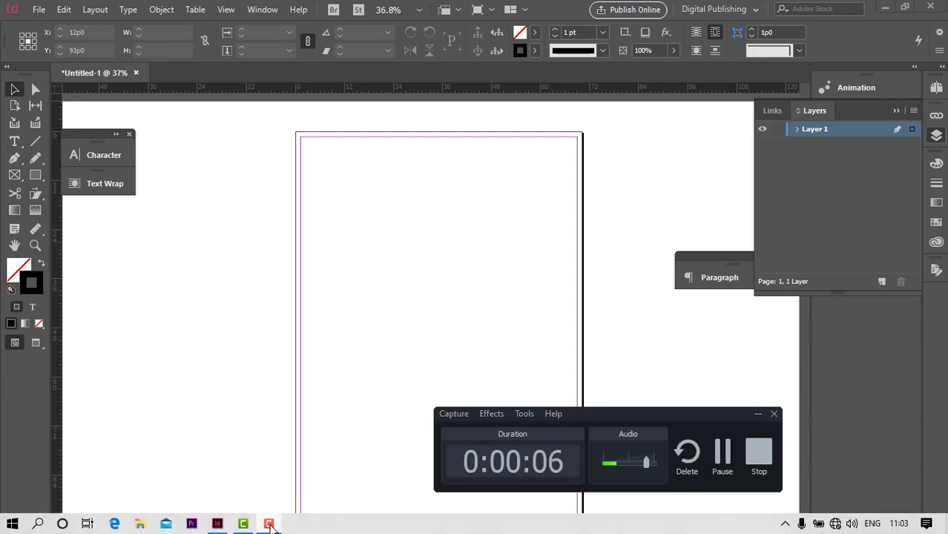
click(758, 415)
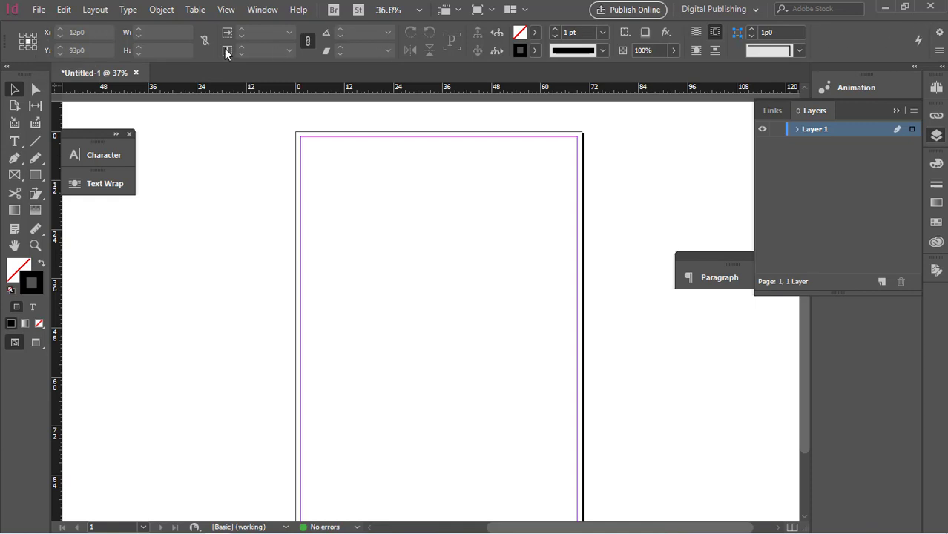
Draw a rectangle about 44p10 wide and 33p5 high in the upper half of the page, and swap its stroke and fill for solid black
click(36, 174)
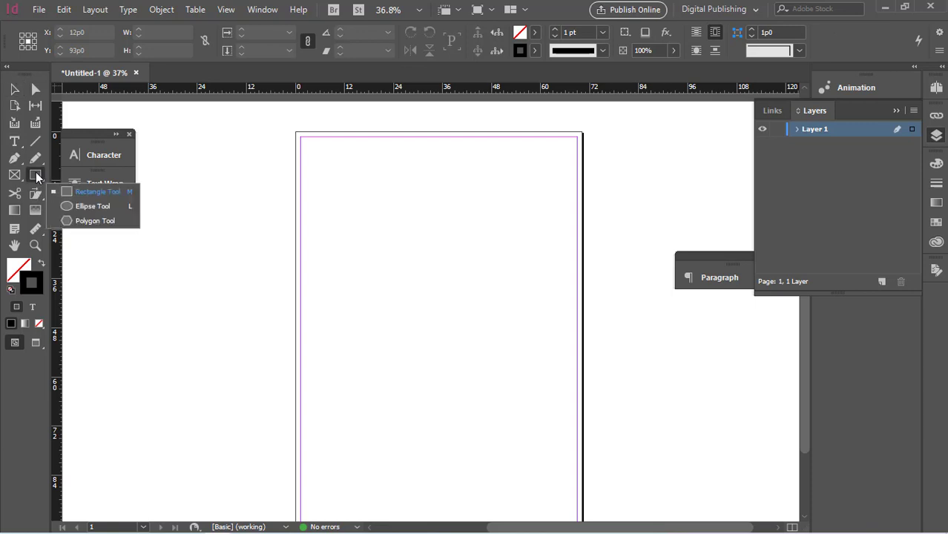
click(93, 191)
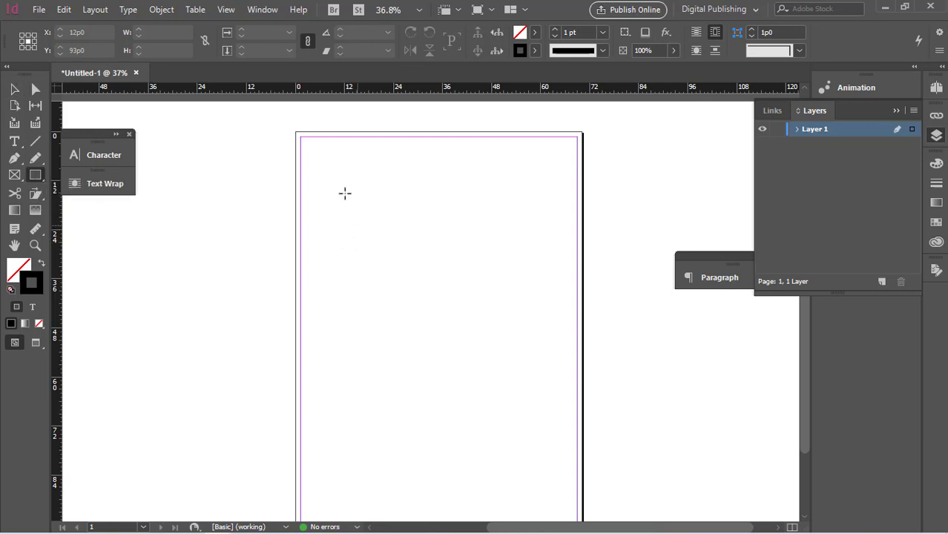
drag(340, 183, 524, 320)
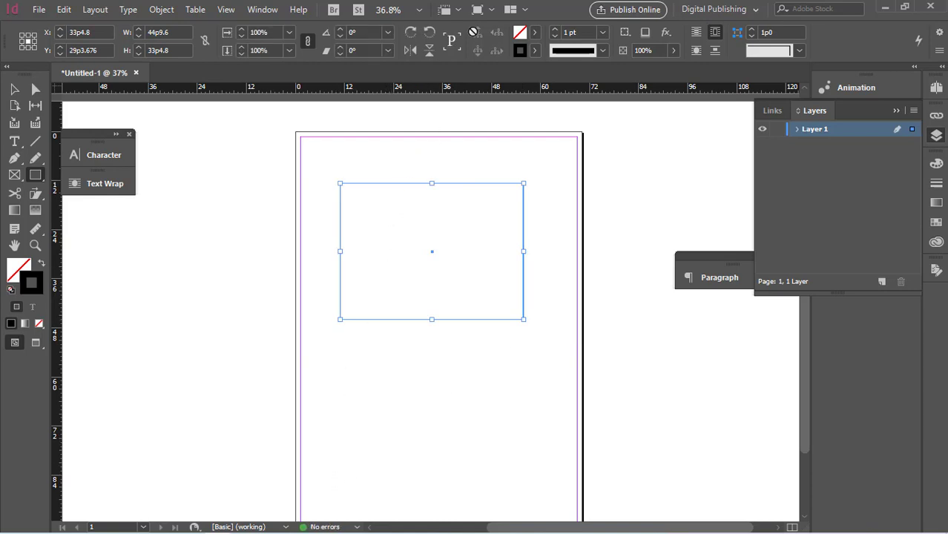
click(40, 265)
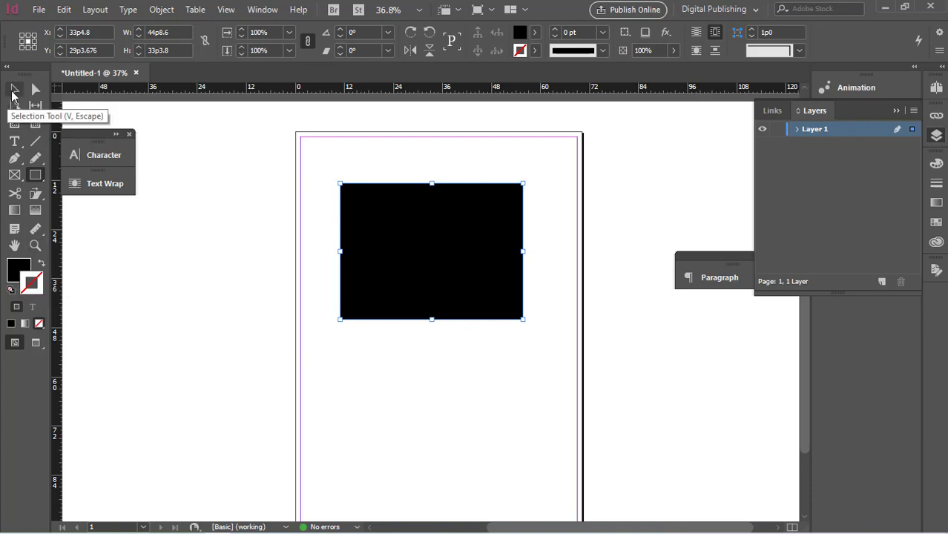
click(14, 90)
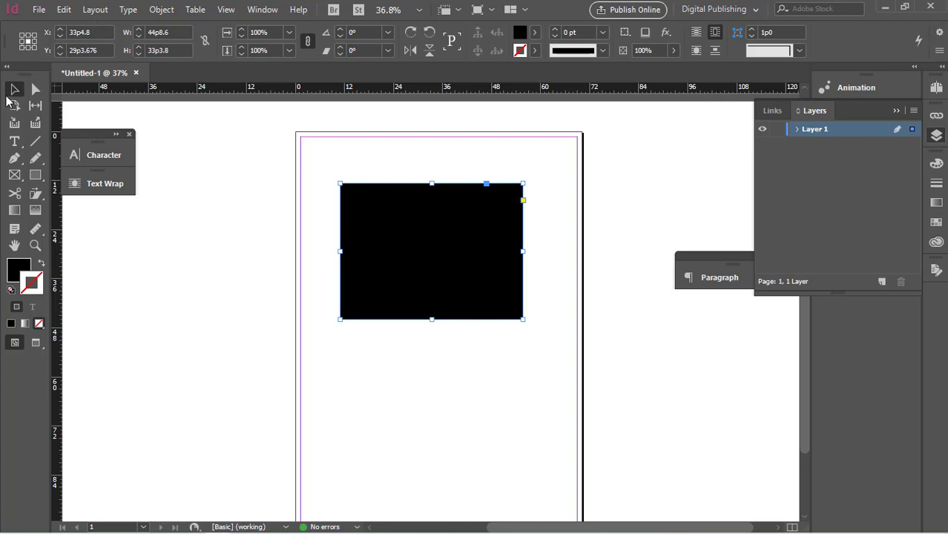
Shift the black rectangle horizontally to an X position of 32p8
click(60, 36)
click(62, 37)
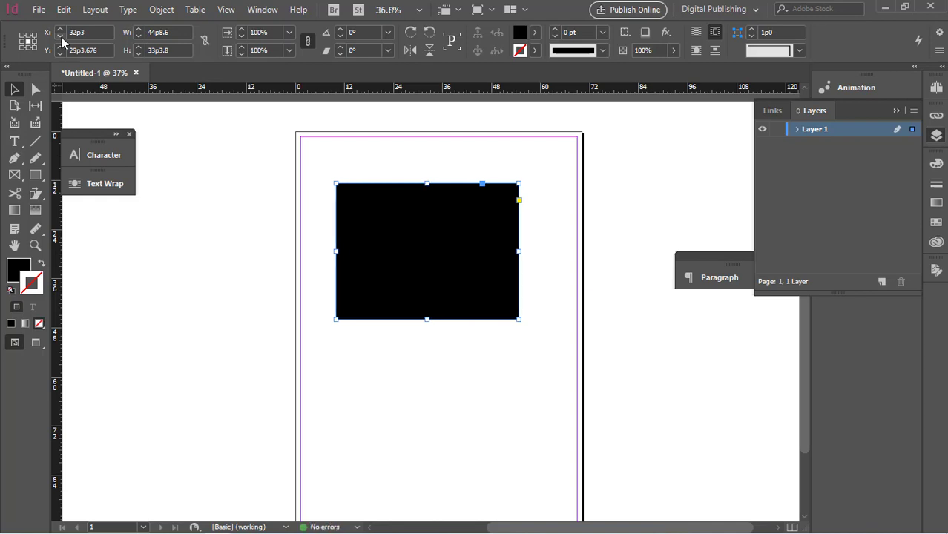
click(61, 37)
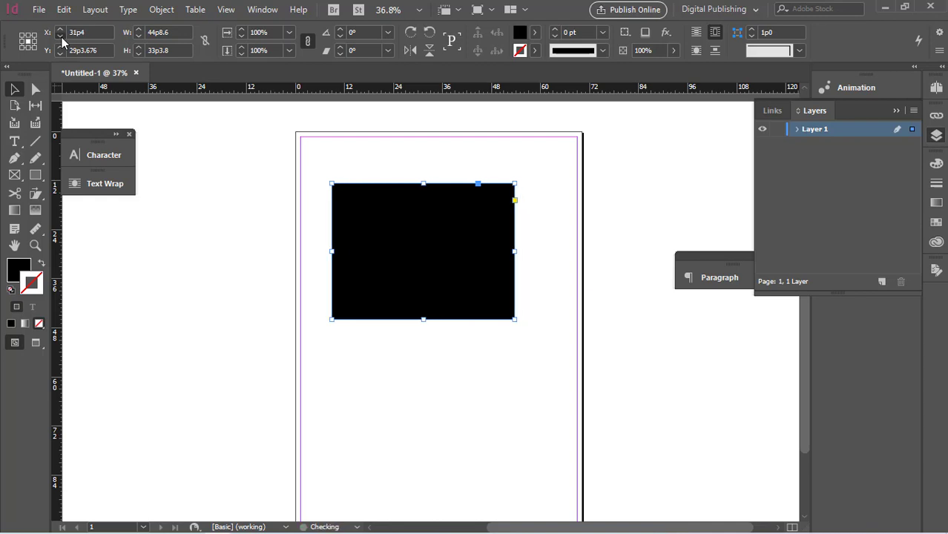
click(62, 37)
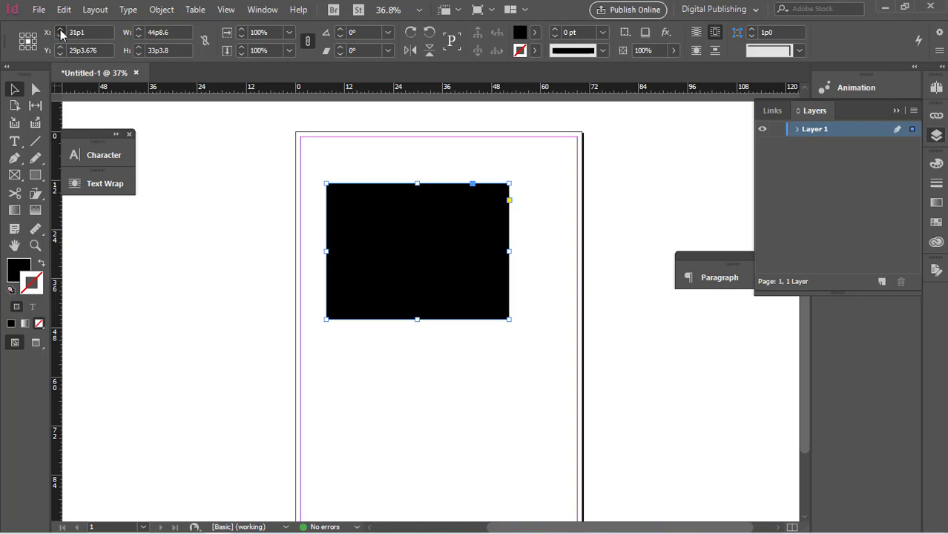
click(61, 30)
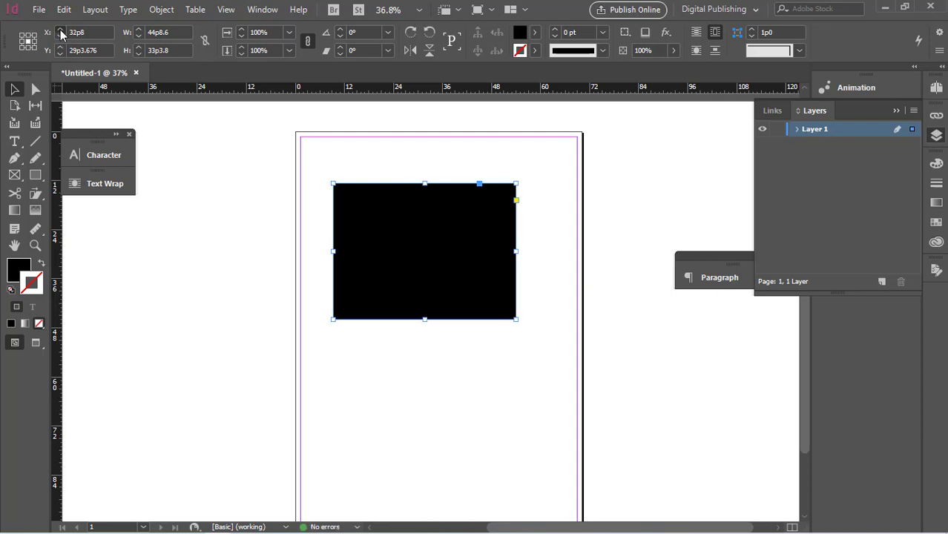
Shift the black rectangle vertically to a Y position of 29p10
click(61, 48)
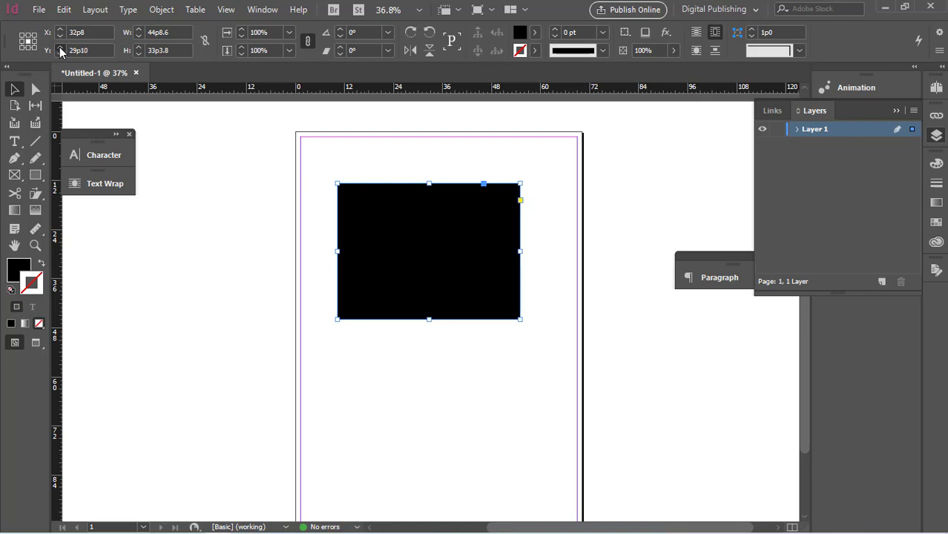
click(60, 48)
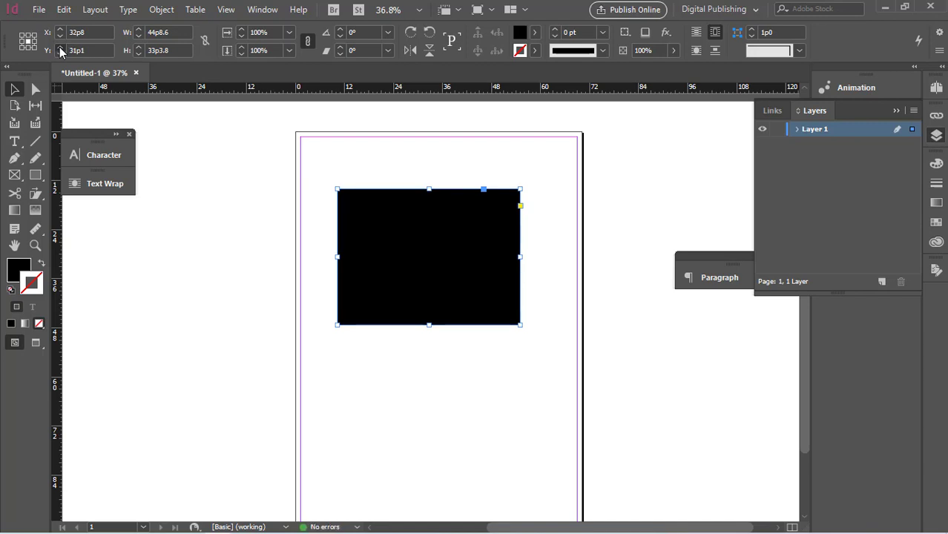
click(61, 48)
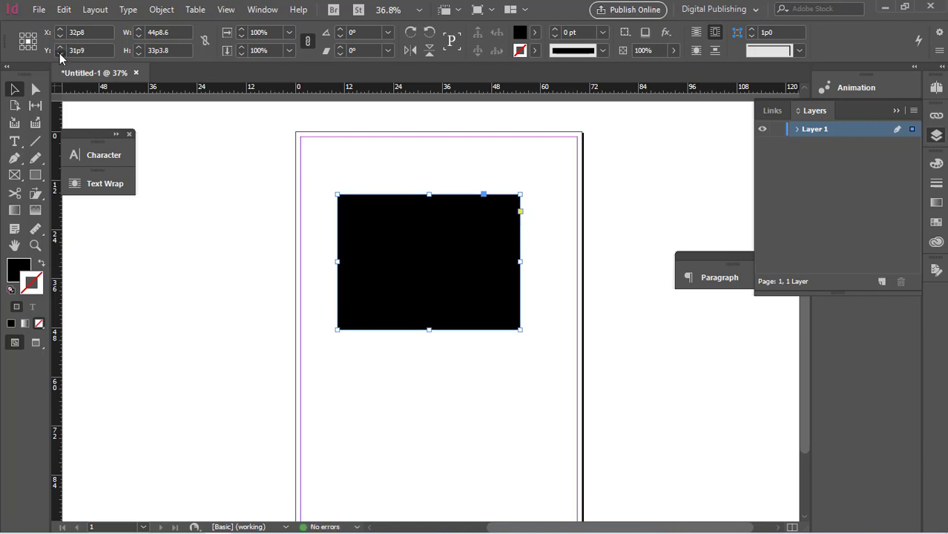
click(61, 53)
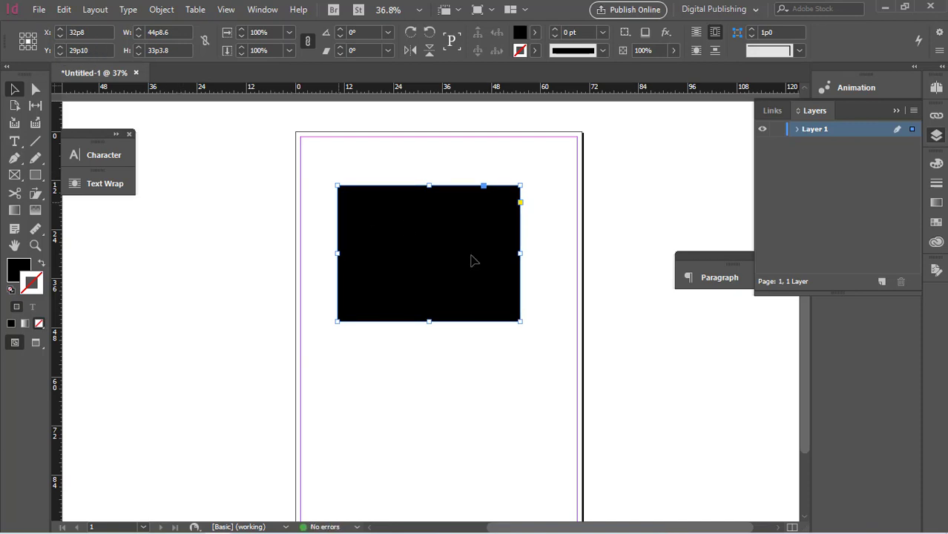
Move the black rectangle near the page's top-left margin corner and set its X position to 23p8
drag(458, 270, 404, 212)
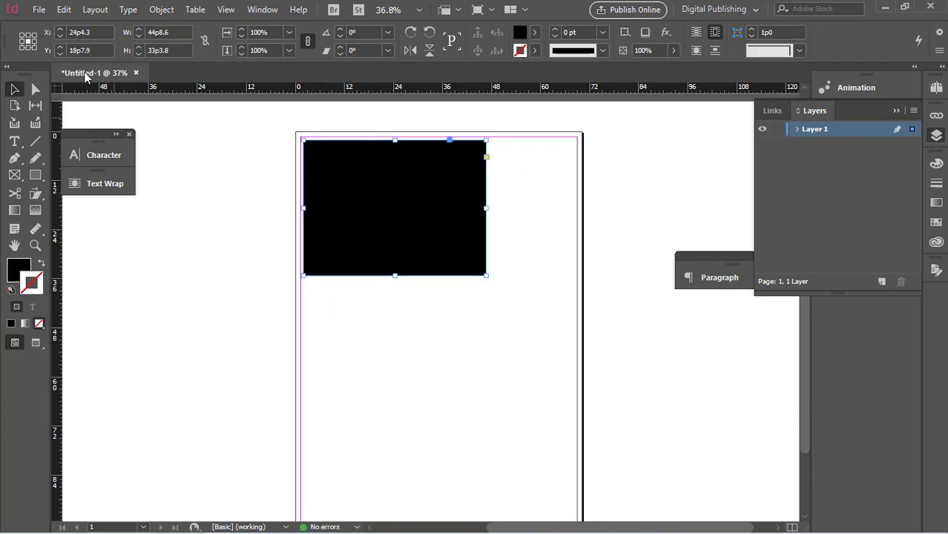
click(61, 30)
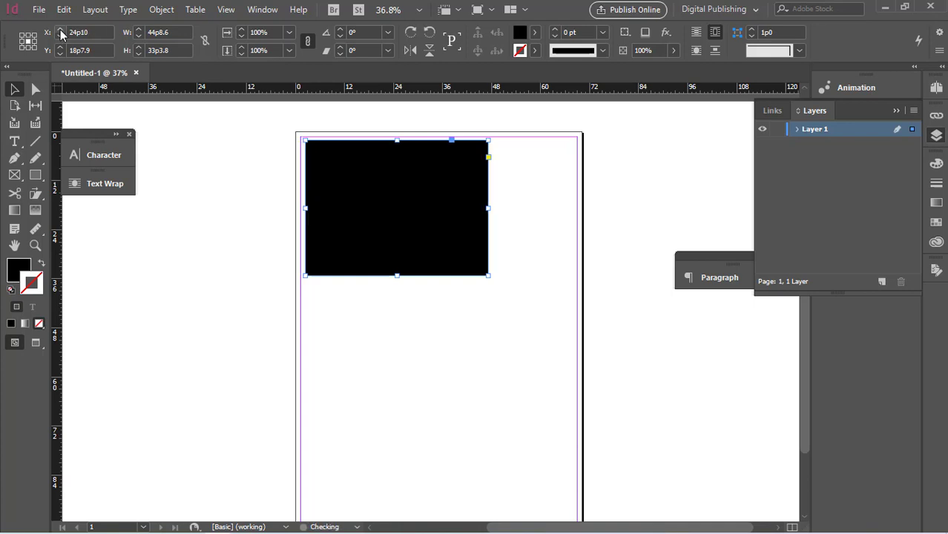
click(61, 31)
click(60, 35)
click(61, 35)
click(60, 35)
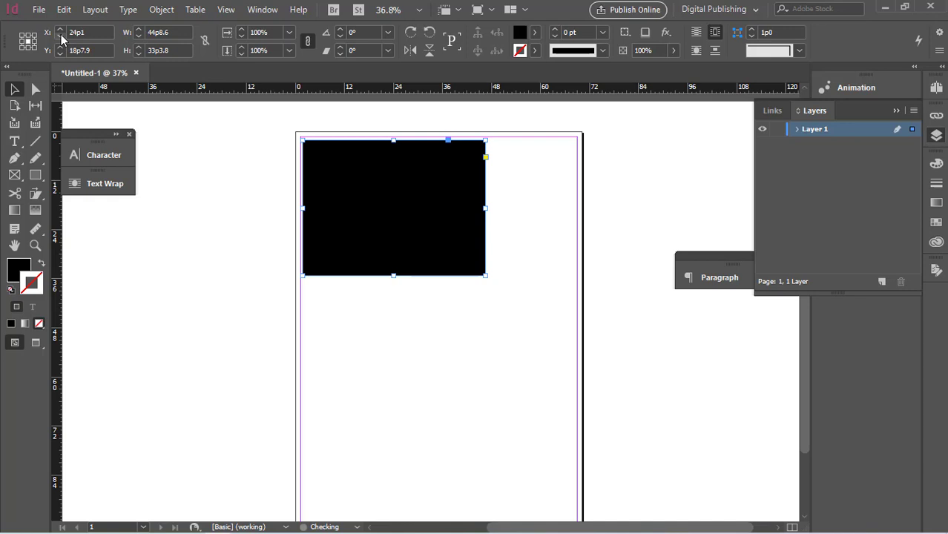
click(60, 34)
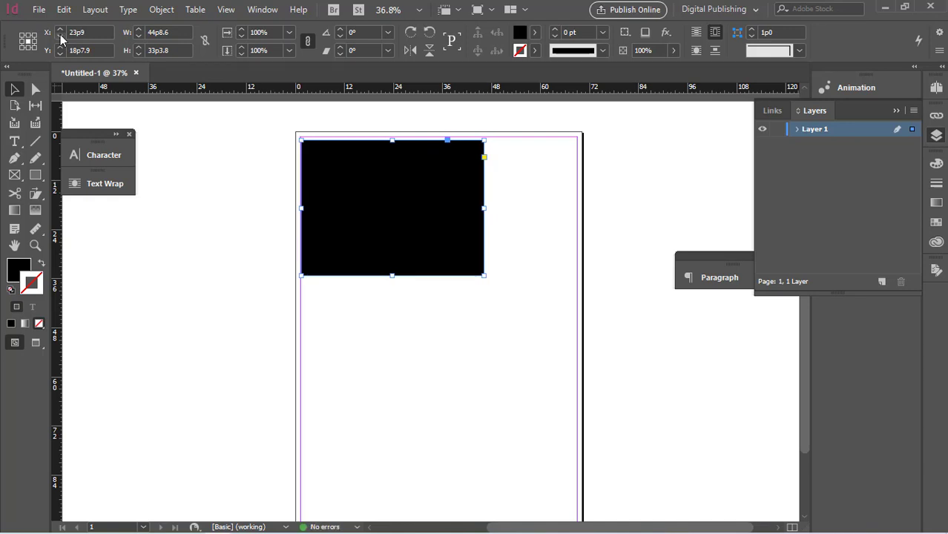
click(60, 35)
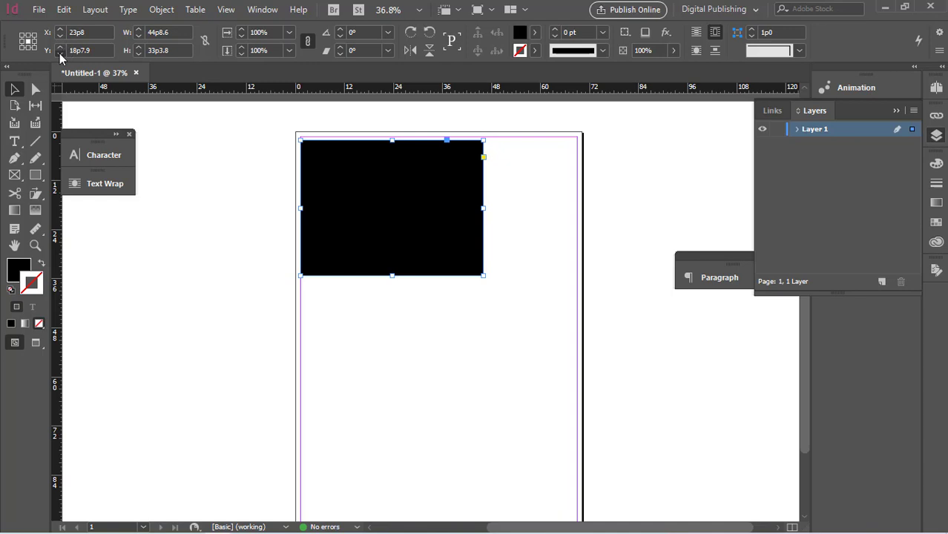
Raise the rectangle toward the page's top margin by setting its Y position to 18p0
click(60, 52)
click(60, 53)
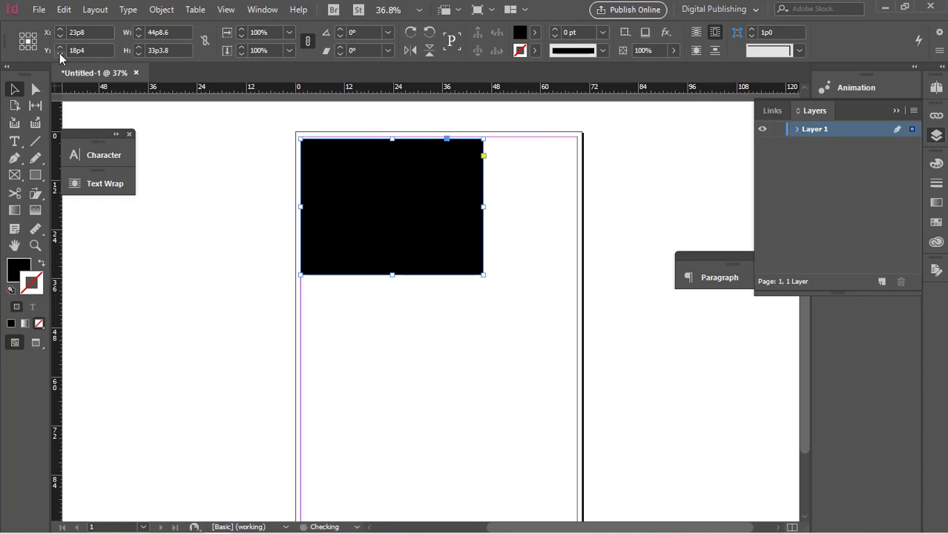
click(60, 53)
click(60, 52)
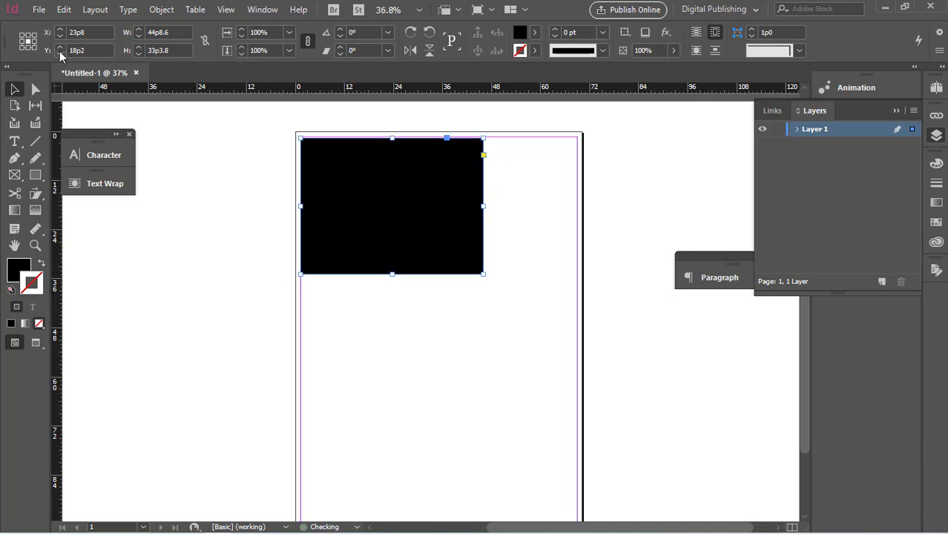
click(60, 52)
click(60, 52)
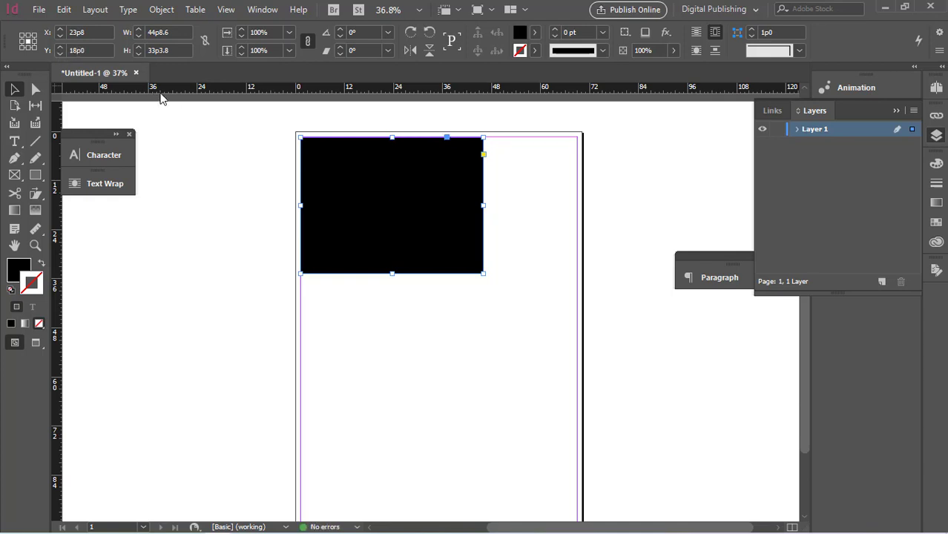
Set the rectangle's width to 45p1
click(140, 29)
click(138, 31)
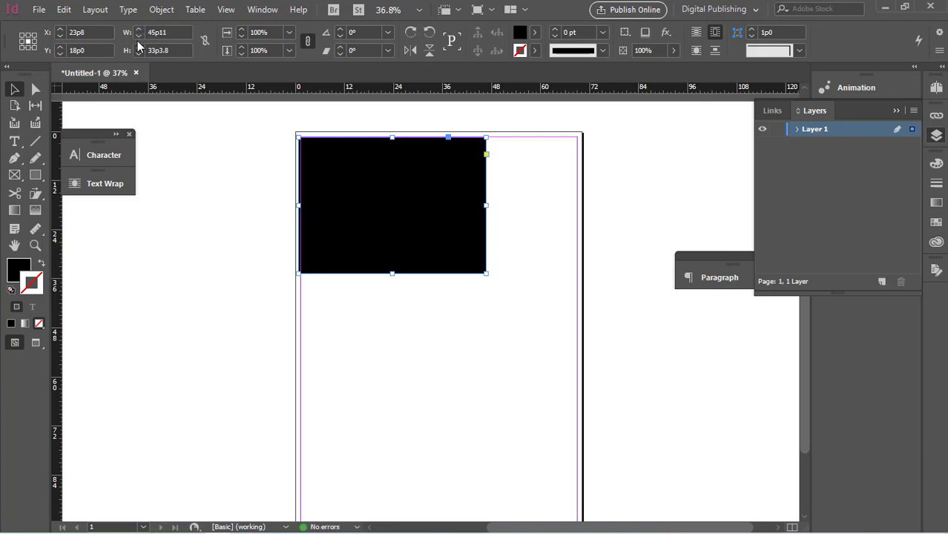
click(138, 37)
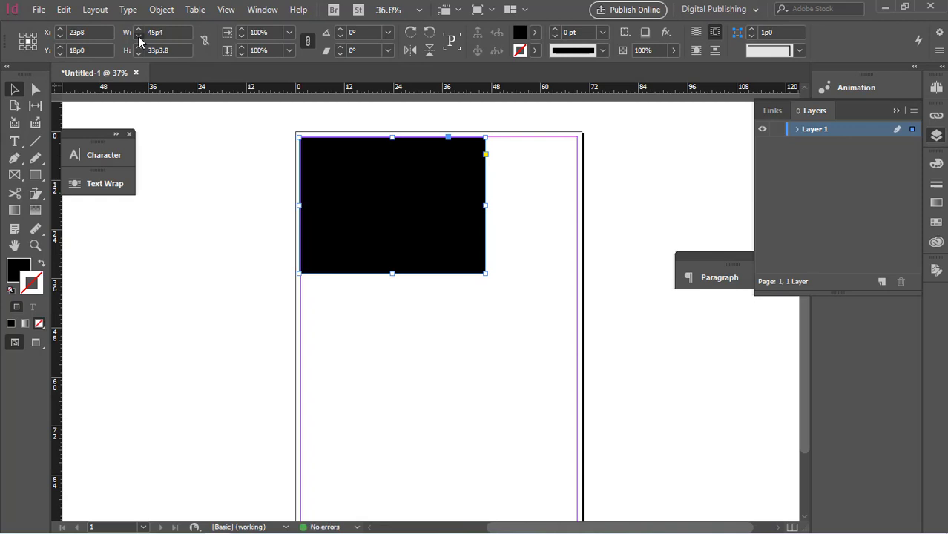
click(138, 37)
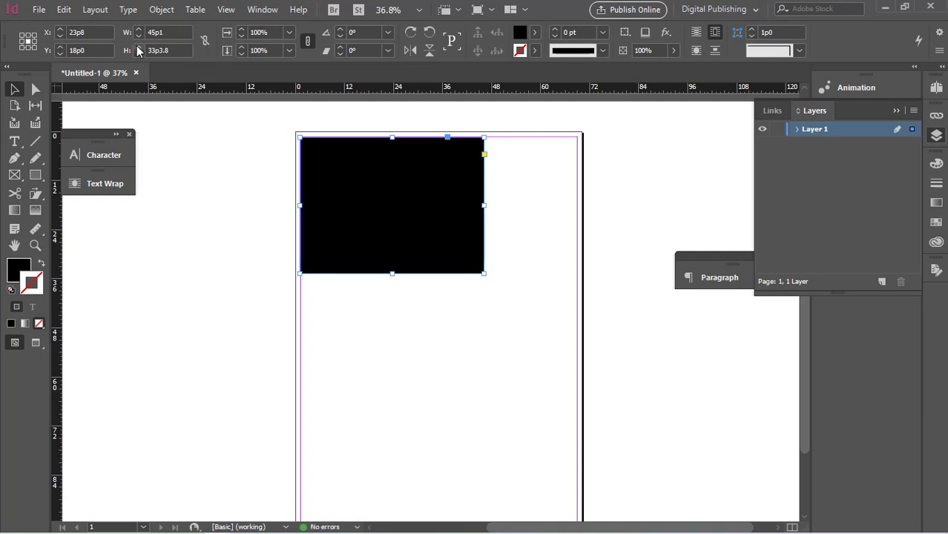
Set the rectangle's height to 33p11
click(137, 46)
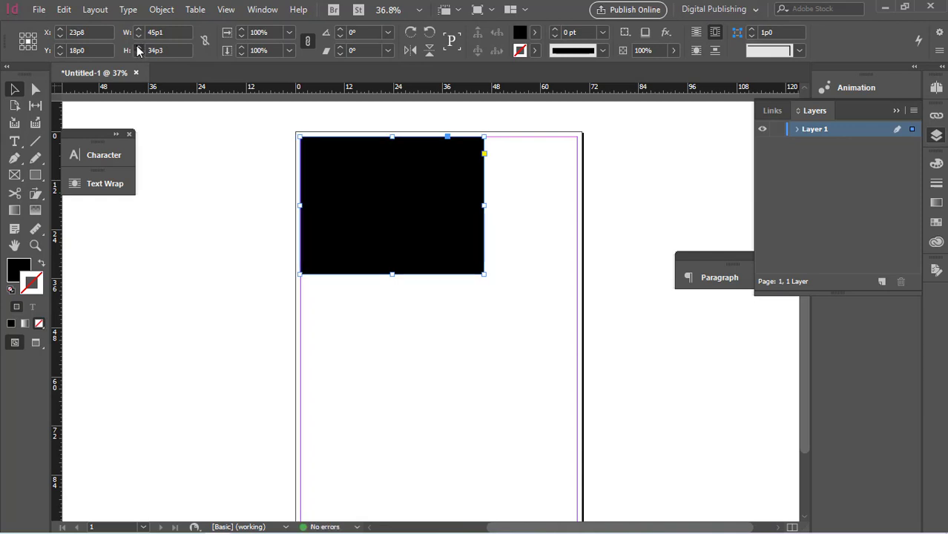
click(137, 46)
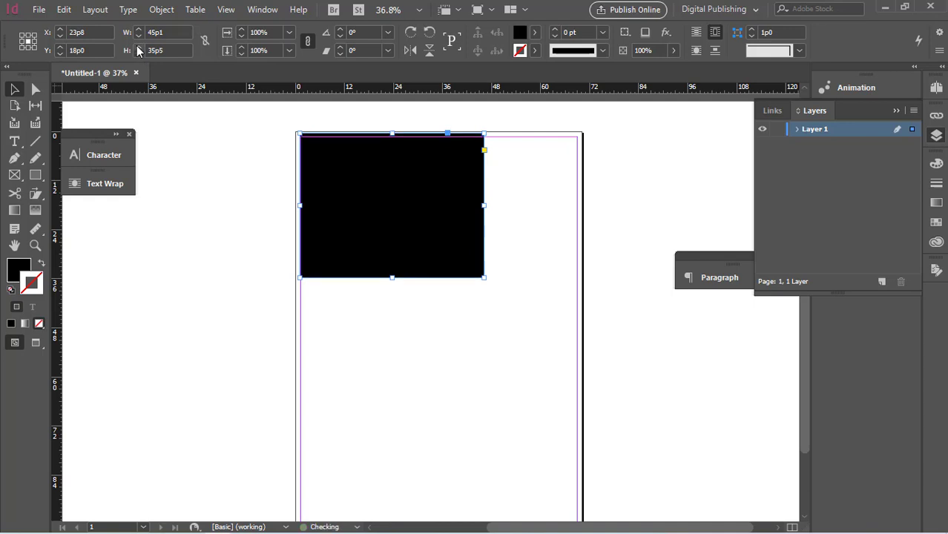
click(139, 53)
click(138, 54)
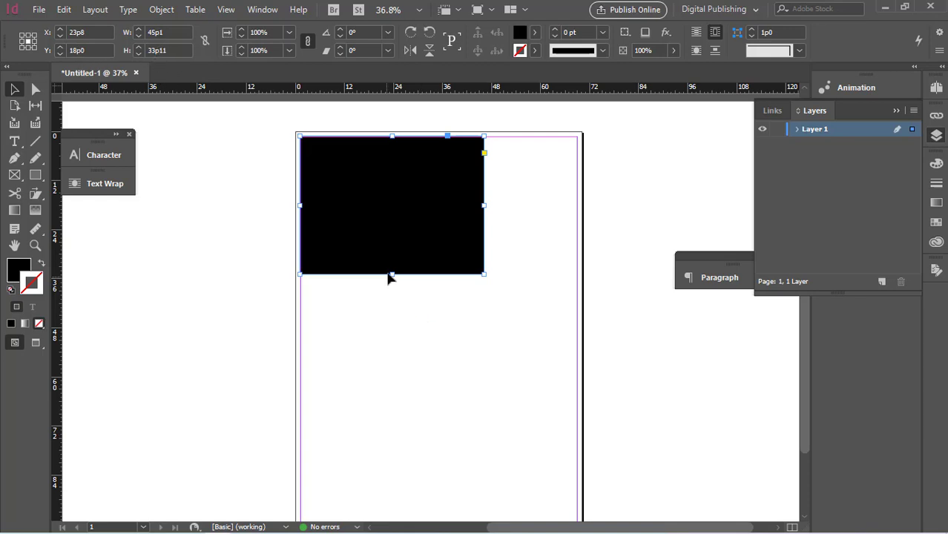
Reduce the rectangle's height to 30p11 and move it to the page's top-left margin corner at about X 23p9, Y 16p8
drag(391, 277, 392, 253)
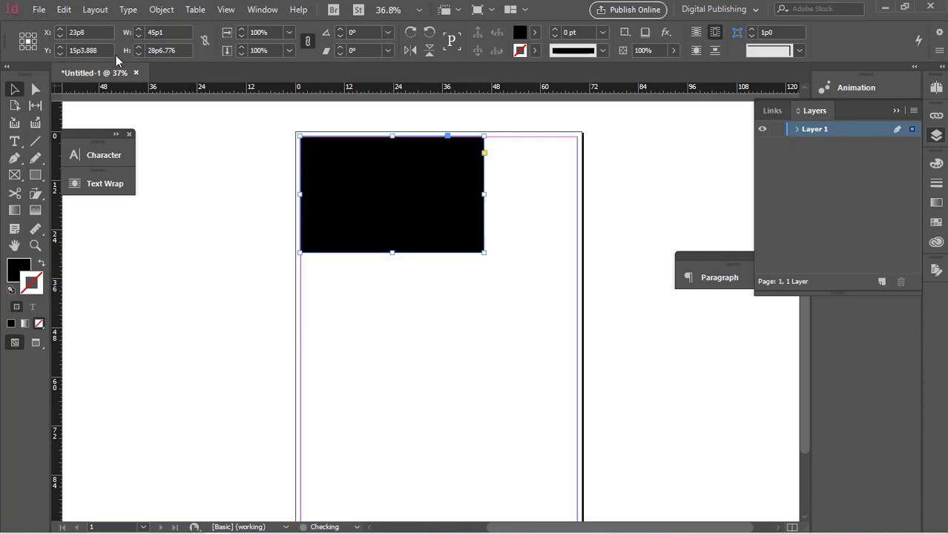
click(138, 47)
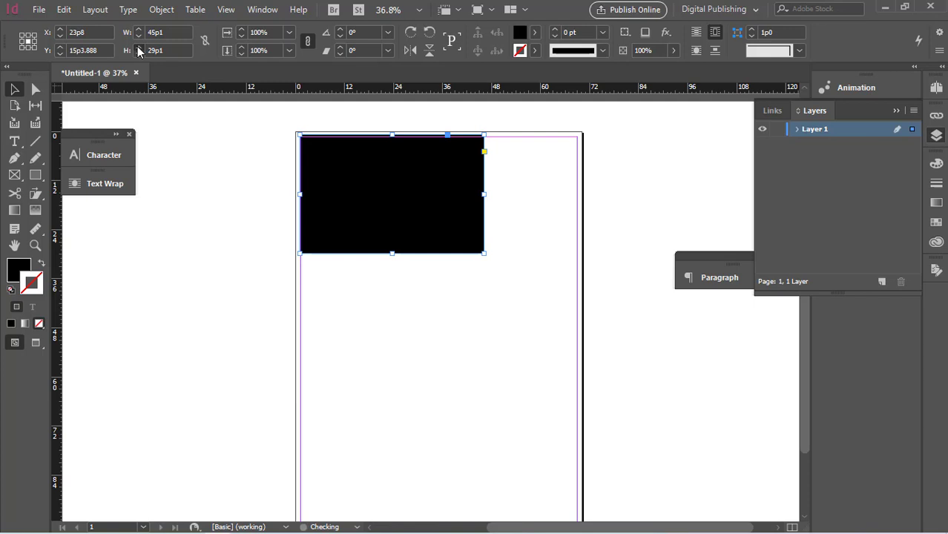
click(137, 46)
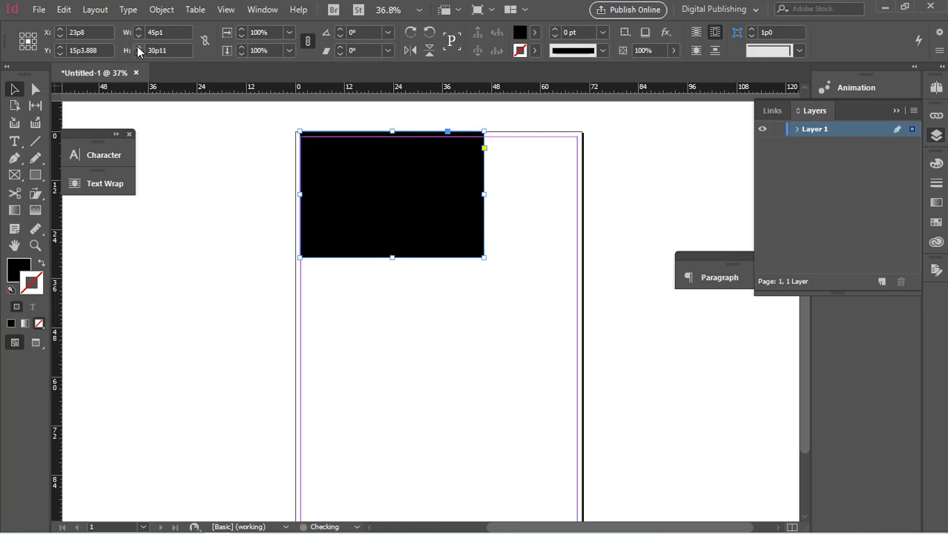
mouse_move(366, 191)
mouse_down()
mouse_move(375, 213)
mouse_move(365, 198)
mouse_up()
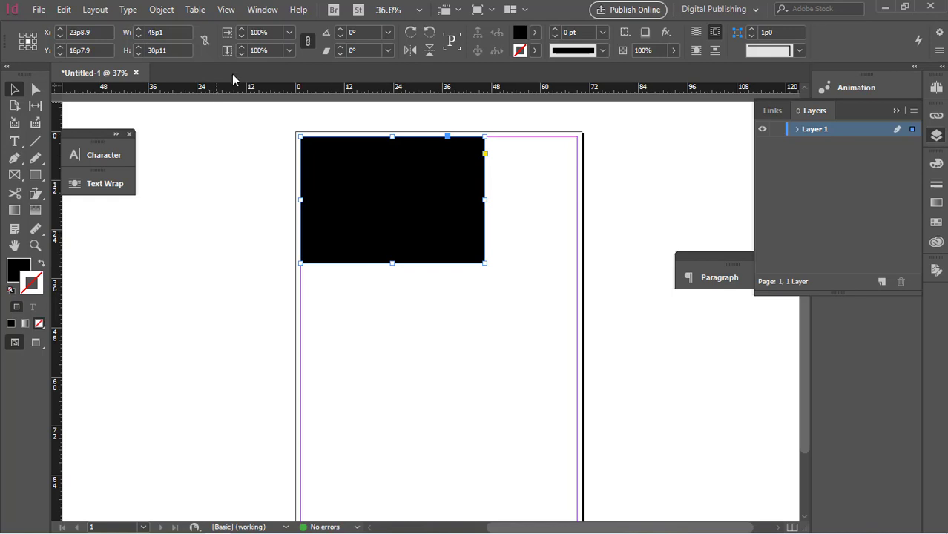
Constrain the rectangle's width and height proportions, and enlarge it to a width of 47p5
click(205, 41)
click(139, 29)
click(139, 28)
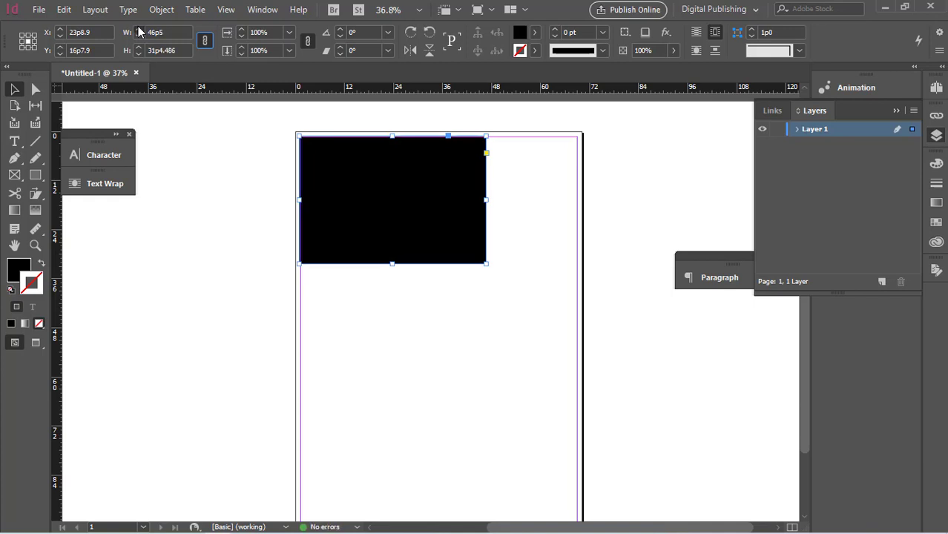
click(139, 29)
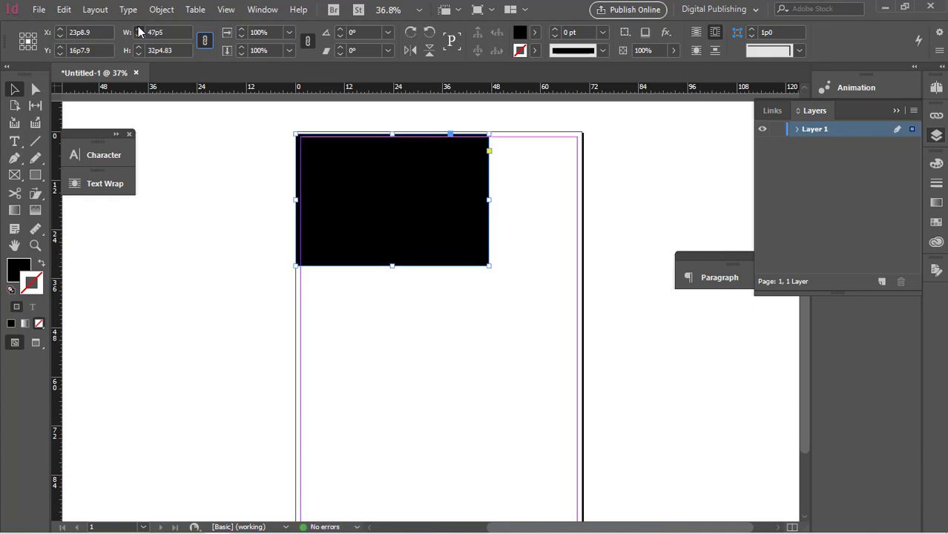
Adjust the rectangle's width with proportions constrained, ending at a width of 44p8
click(139, 29)
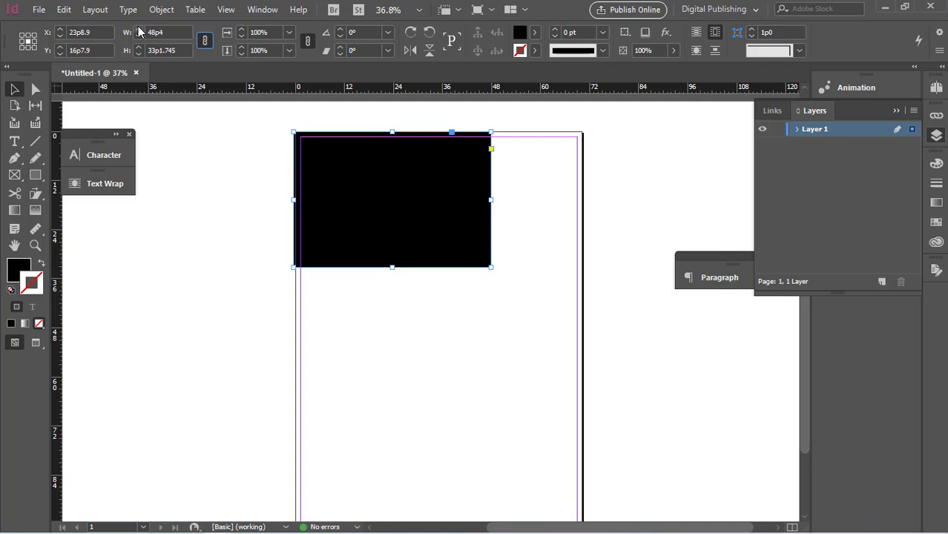
click(138, 36)
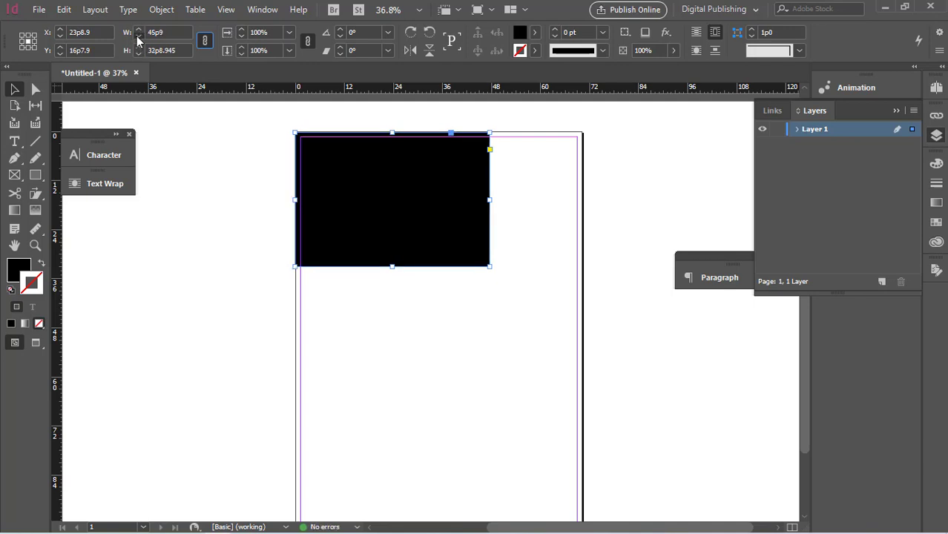
click(137, 37)
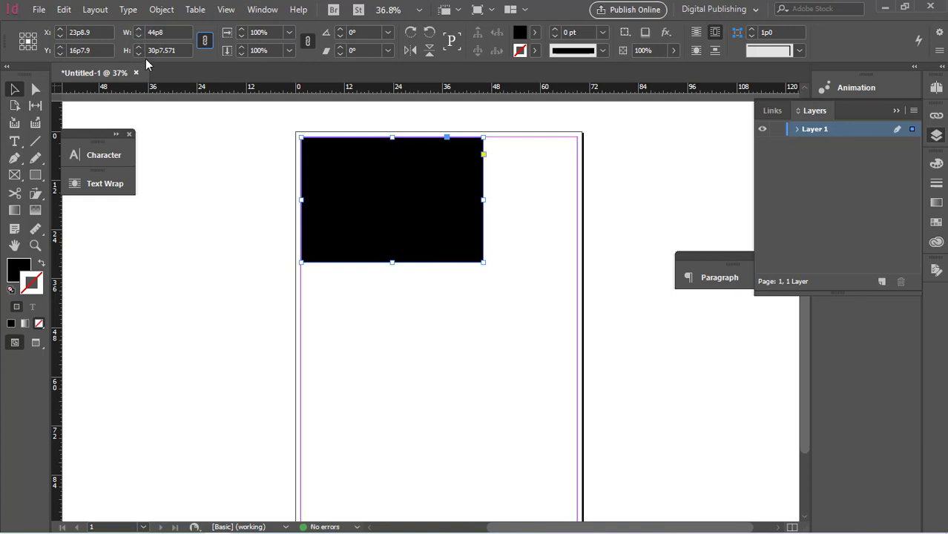
Turn off the constrained proportions for the rectangle's width and height
click(201, 45)
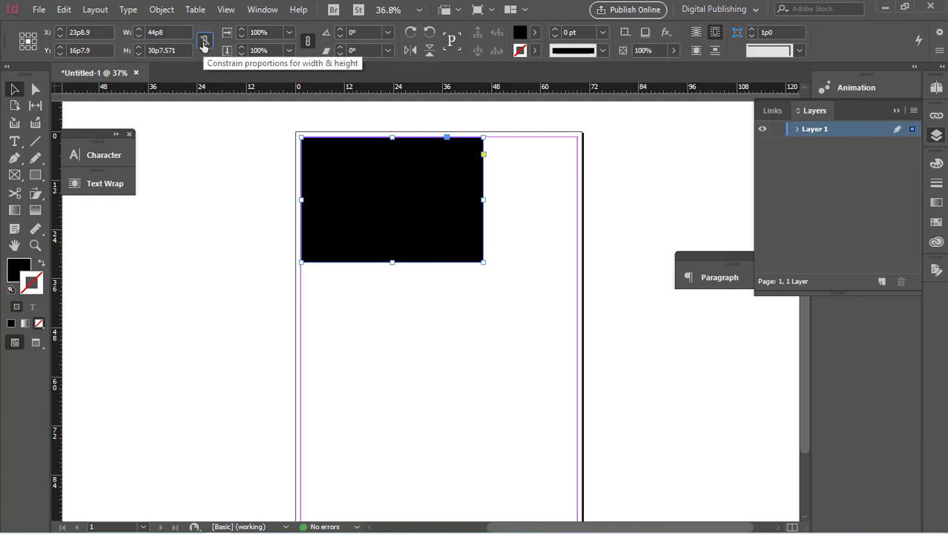
click(204, 44)
click(204, 46)
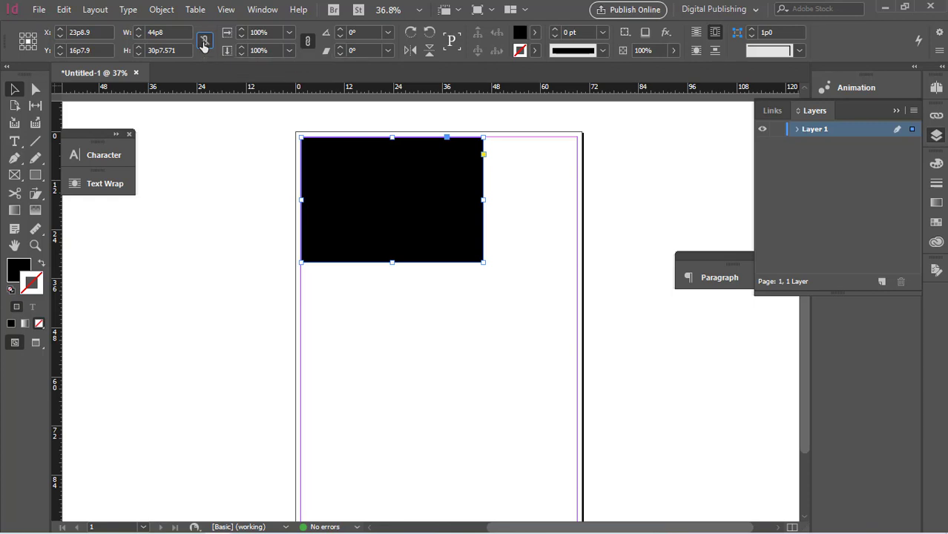
click(204, 46)
click(204, 46)
Raise the rectangle's horizontal scale in small increments with linked scaling, enlarging it to a width of about 51p4
click(229, 32)
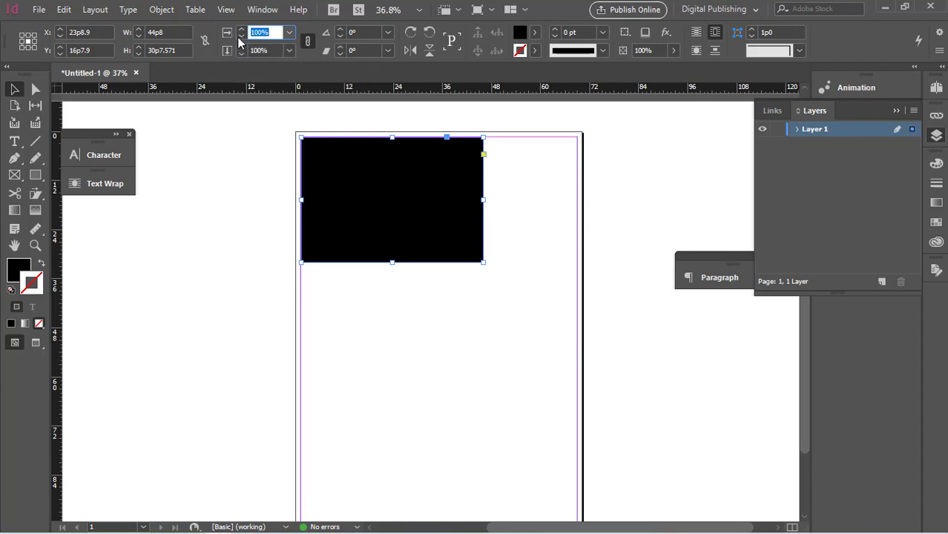
click(242, 32)
click(242, 32)
click(243, 33)
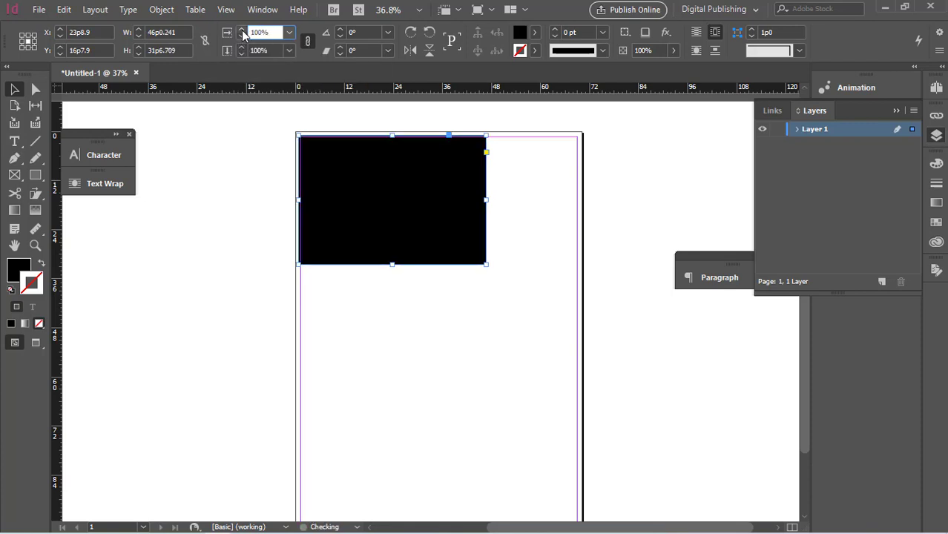
click(243, 32)
click(243, 32)
click(242, 32)
click(242, 33)
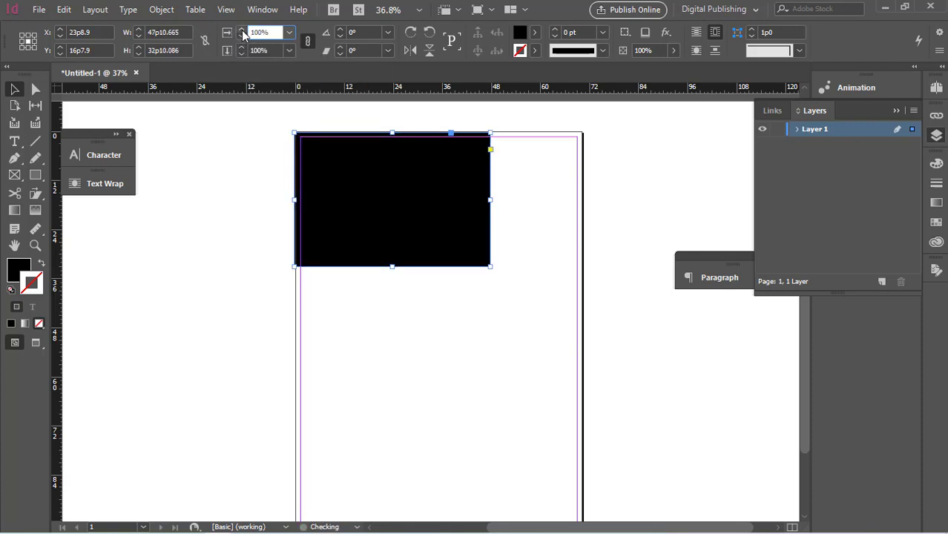
click(242, 33)
click(243, 33)
click(243, 33)
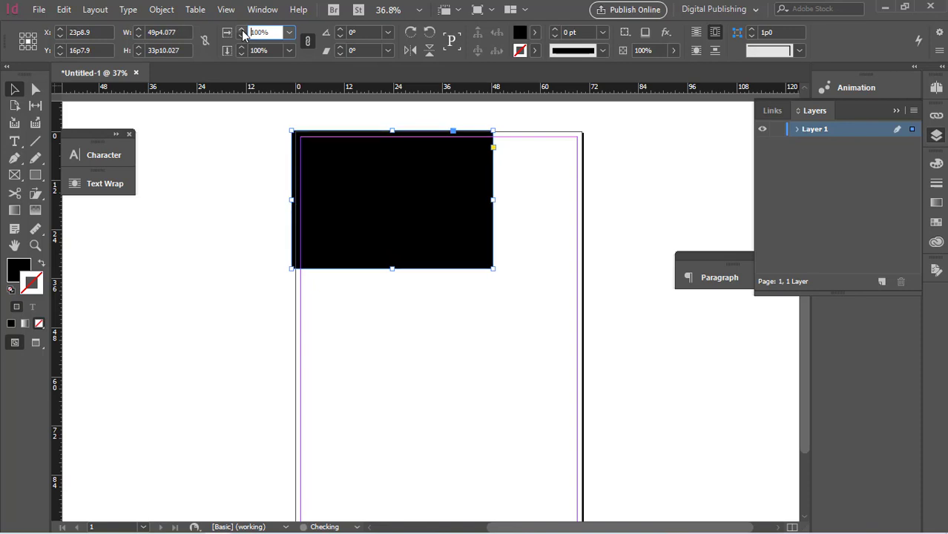
click(243, 33)
click(243, 33)
click(243, 32)
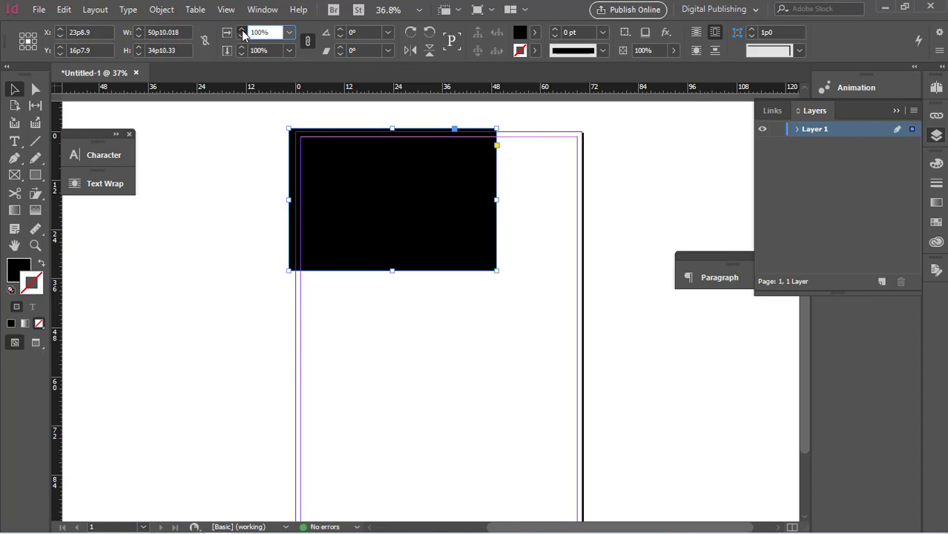
click(243, 33)
Apply preset horizontal scales of 150%, -125% and -125% in succession to enlarge the rectangle to a width of about 120p4
click(290, 33)
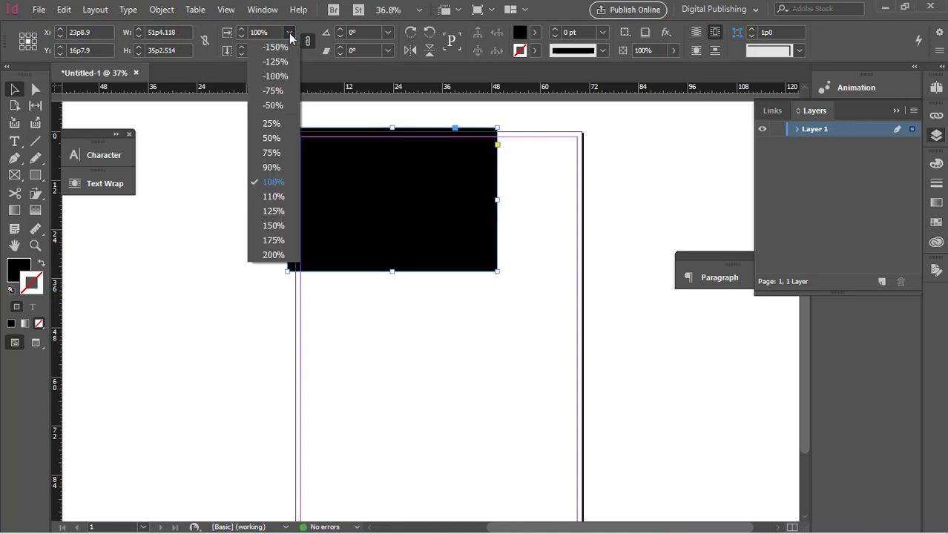
click(276, 226)
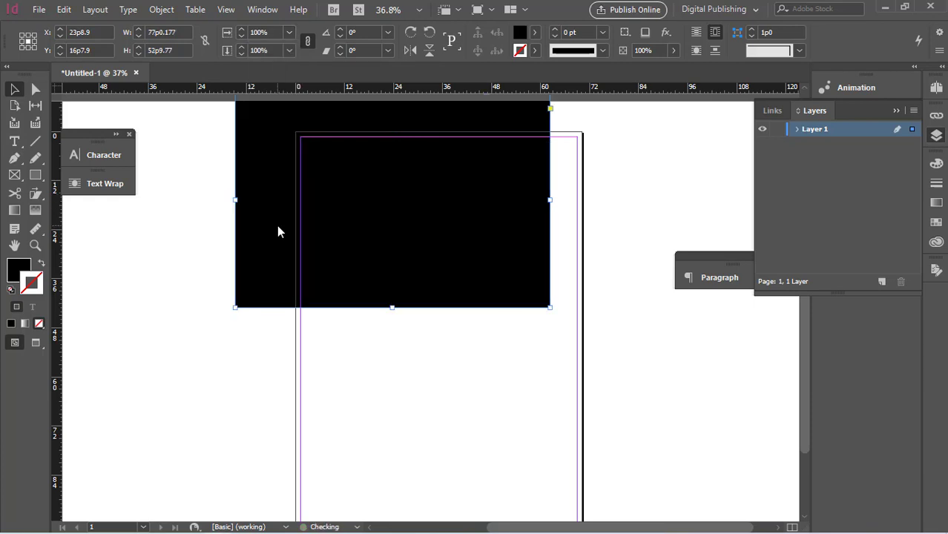
click(289, 33)
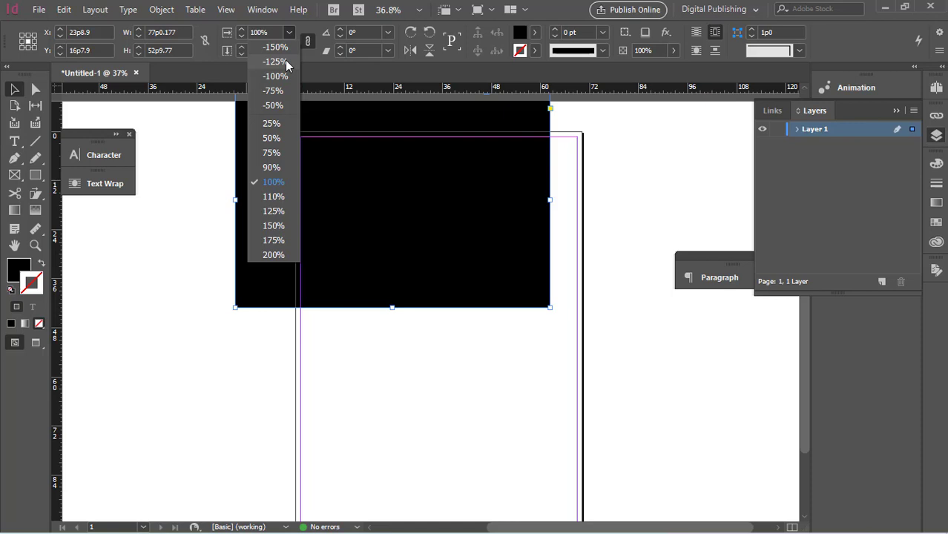
click(285, 61)
click(290, 34)
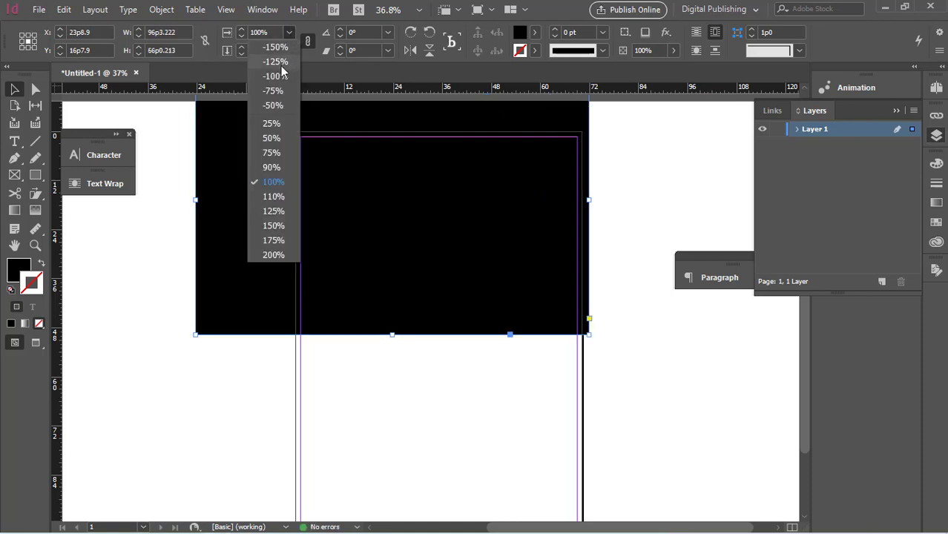
click(278, 63)
Apply preset vertical scales of 90%, 50% and 25% in succession to shrink the rectangle to a width of about 13p6
click(288, 50)
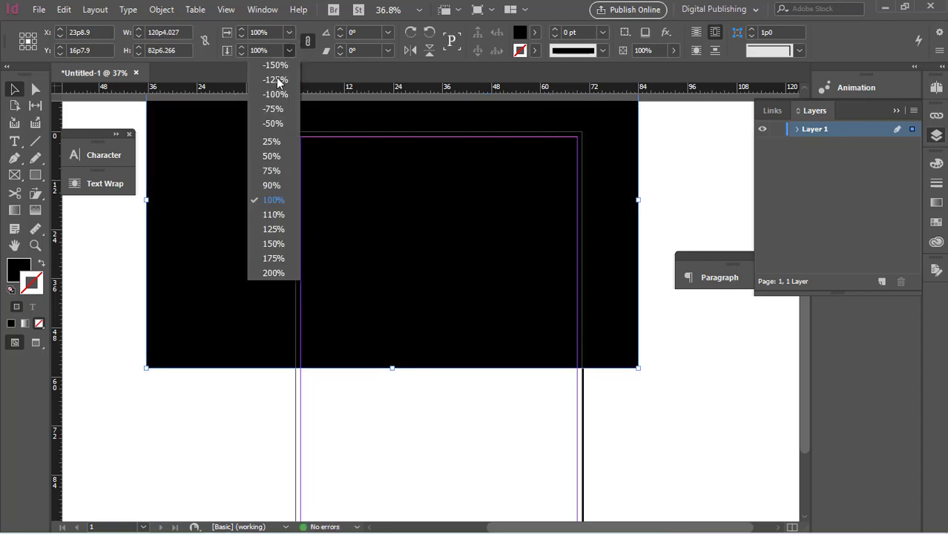
click(272, 186)
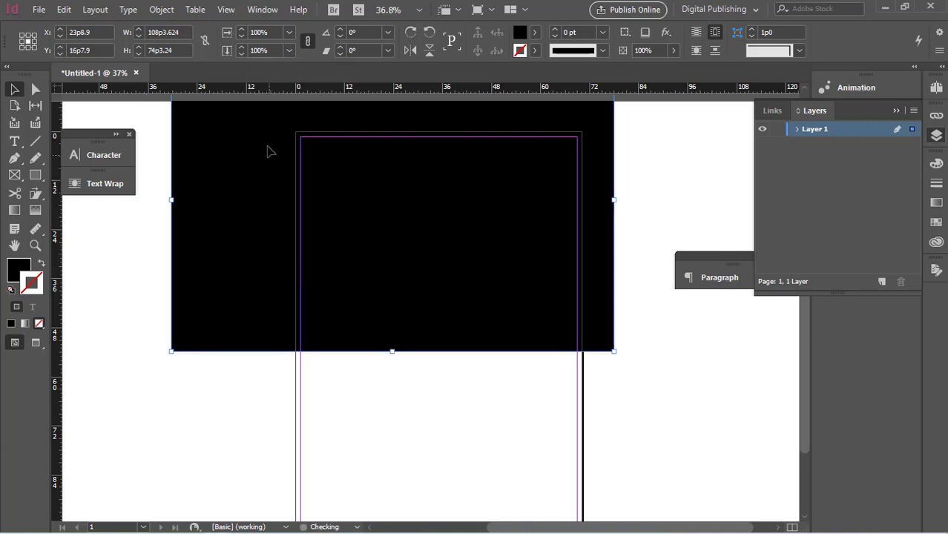
click(285, 52)
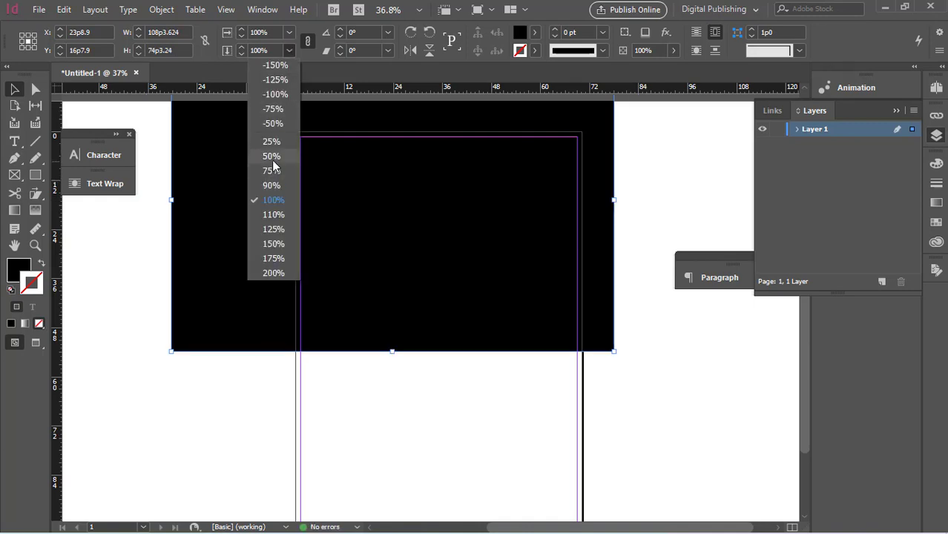
click(272, 156)
click(288, 51)
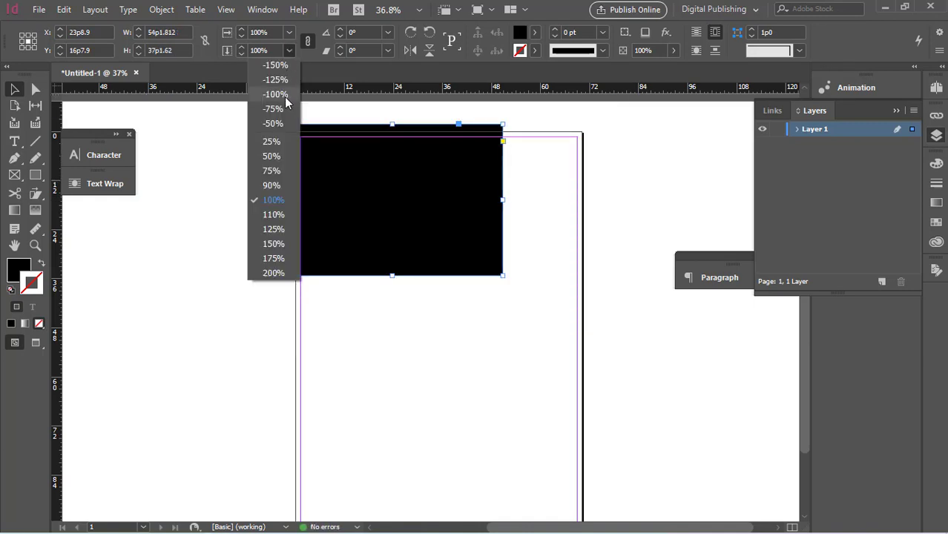
click(275, 144)
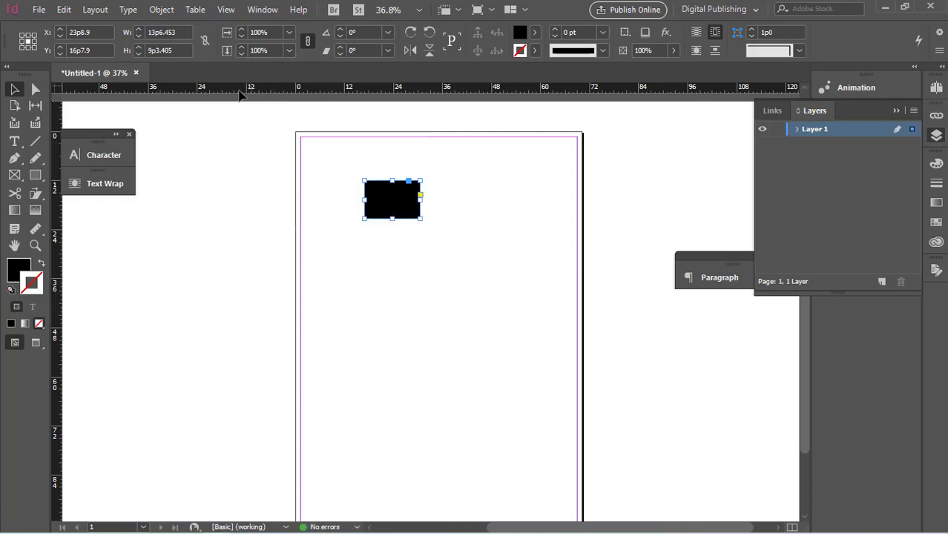
Scale the rectangle vertically by -50%, reset the vertical scale to 100%, and enlarge it by 125%
click(288, 50)
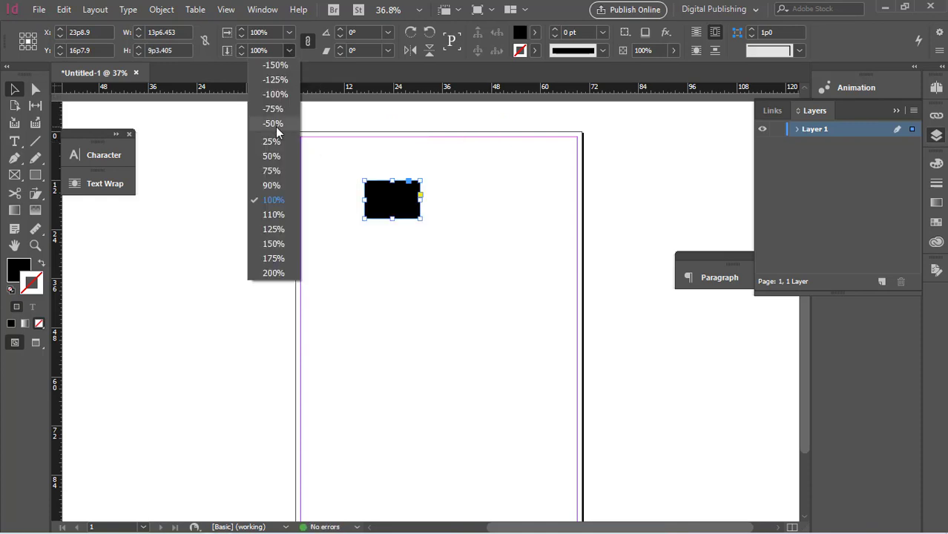
click(276, 127)
click(290, 51)
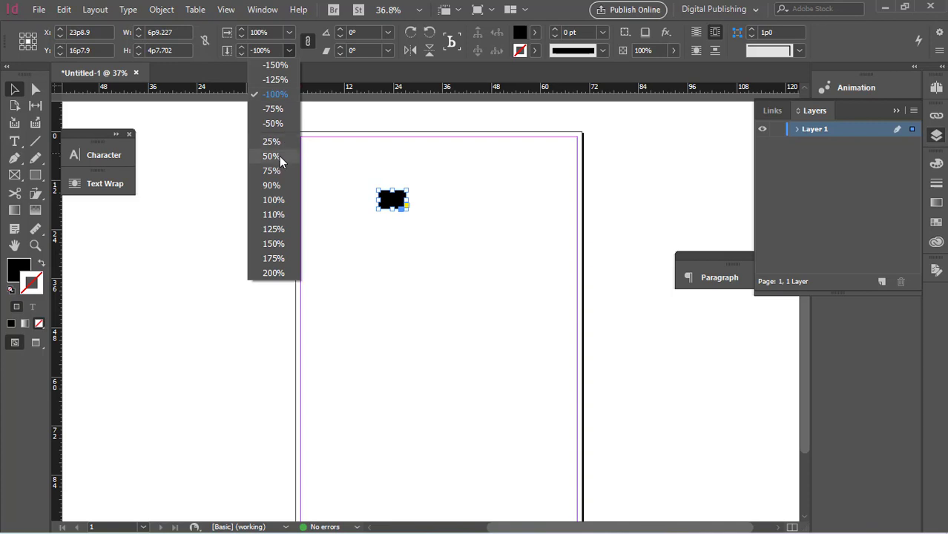
click(272, 201)
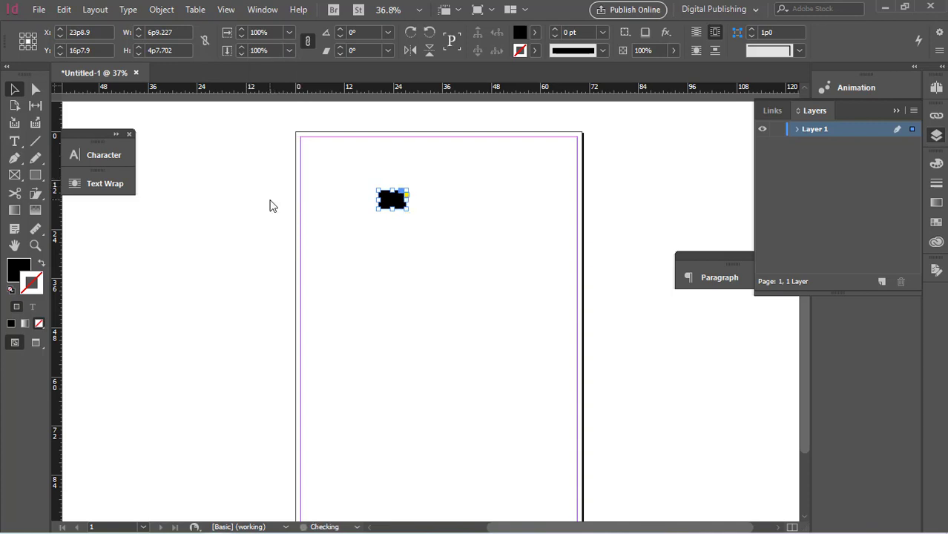
click(289, 51)
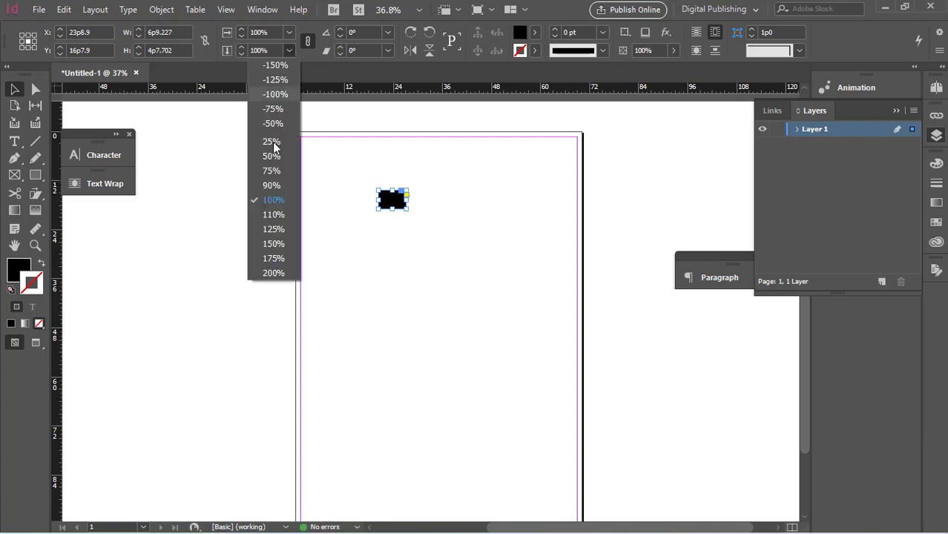
click(274, 219)
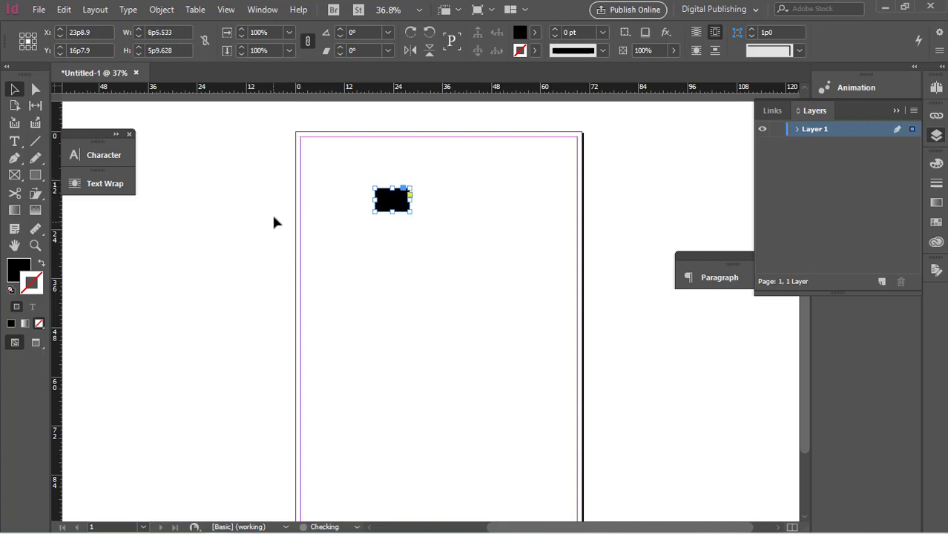
Apply preset horizontal scales of 50%, 175% and 200% in succession, bringing the rectangle to a width of about 14p10
click(290, 33)
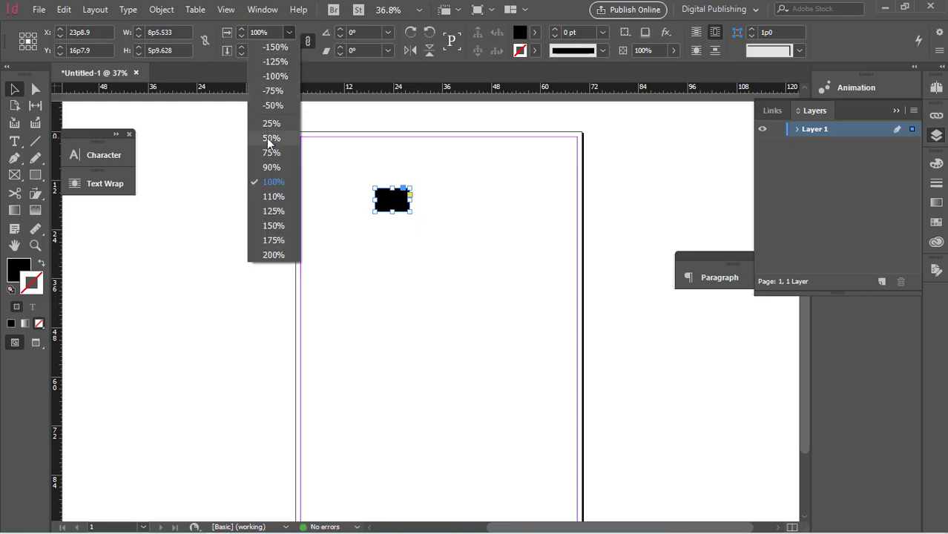
click(282, 138)
click(289, 33)
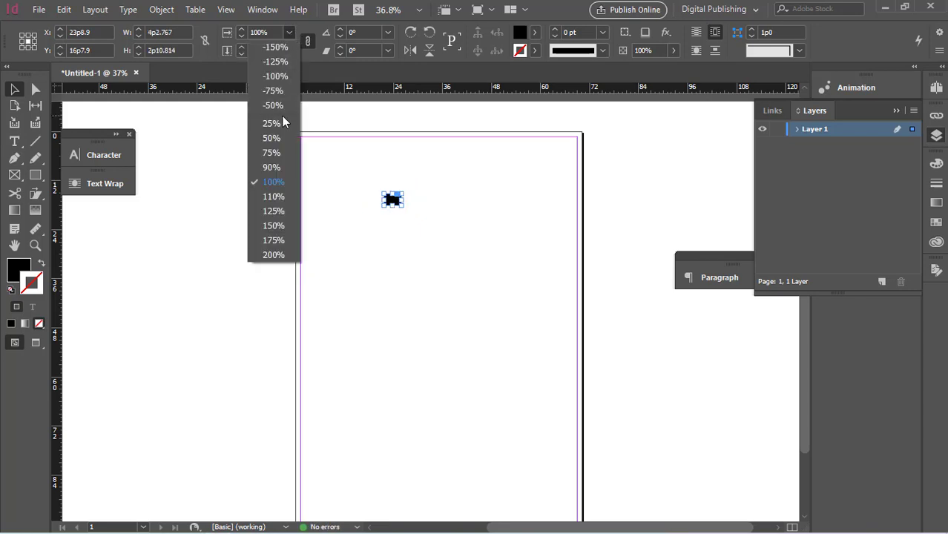
click(274, 241)
click(290, 32)
click(273, 256)
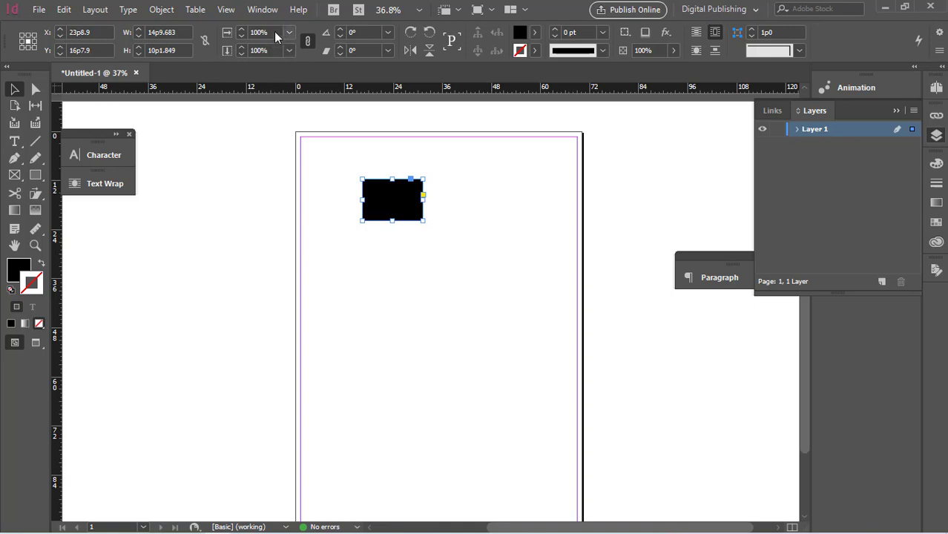
Apply preset vertical scales of -150%, -50% and -150% in succession, leaving the rectangle vertically flipped at about 16p8 wide
click(289, 50)
click(276, 50)
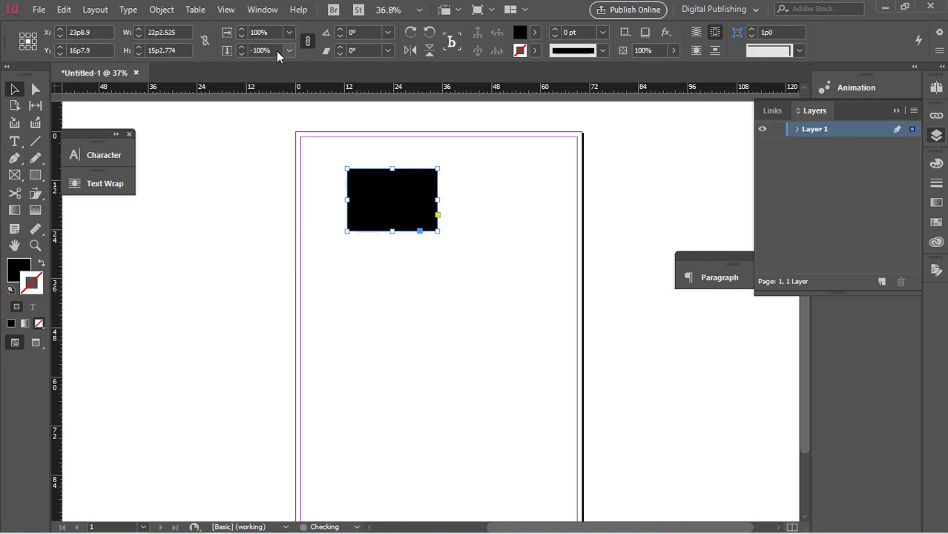
click(288, 51)
click(276, 104)
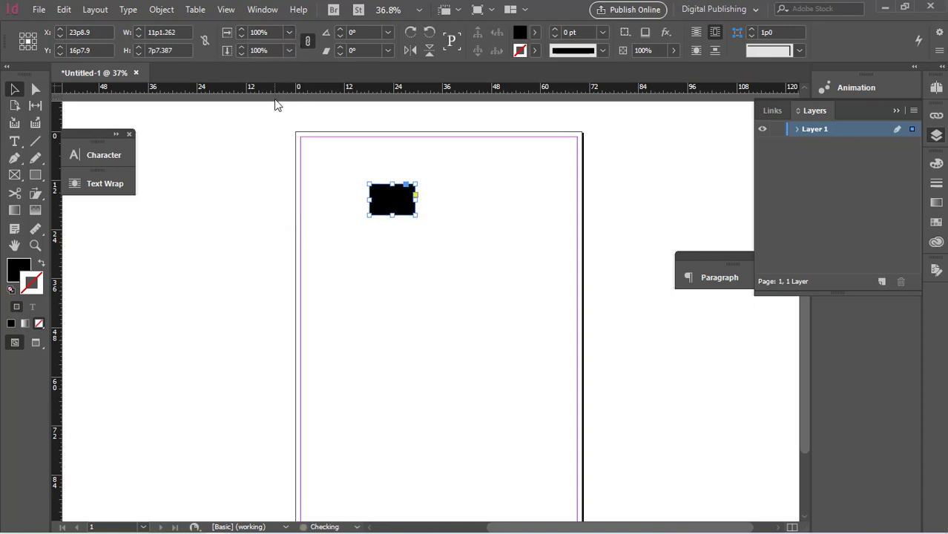
click(288, 51)
click(282, 50)
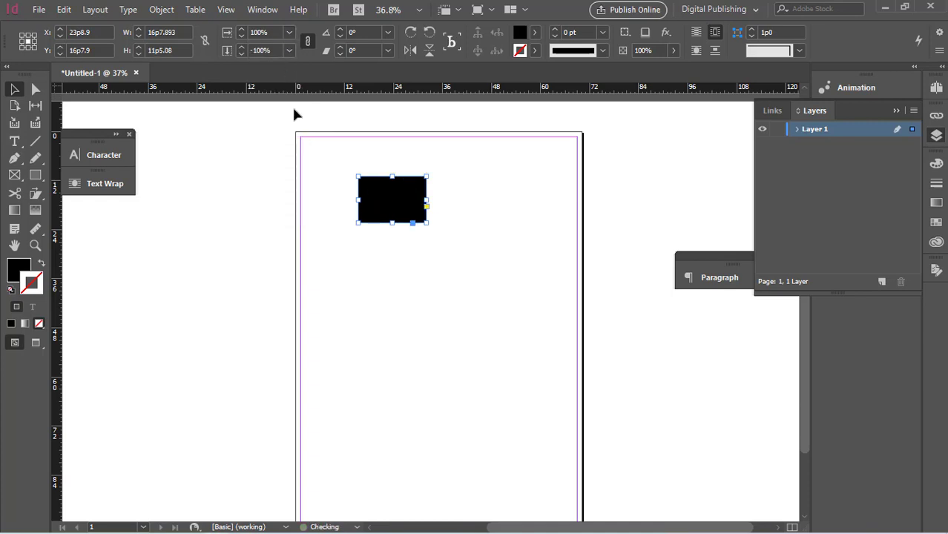
Unlink the horizontal and vertical scaling, and step the vertical scale alone to a rectangle height of about 11p6
click(308, 43)
click(242, 48)
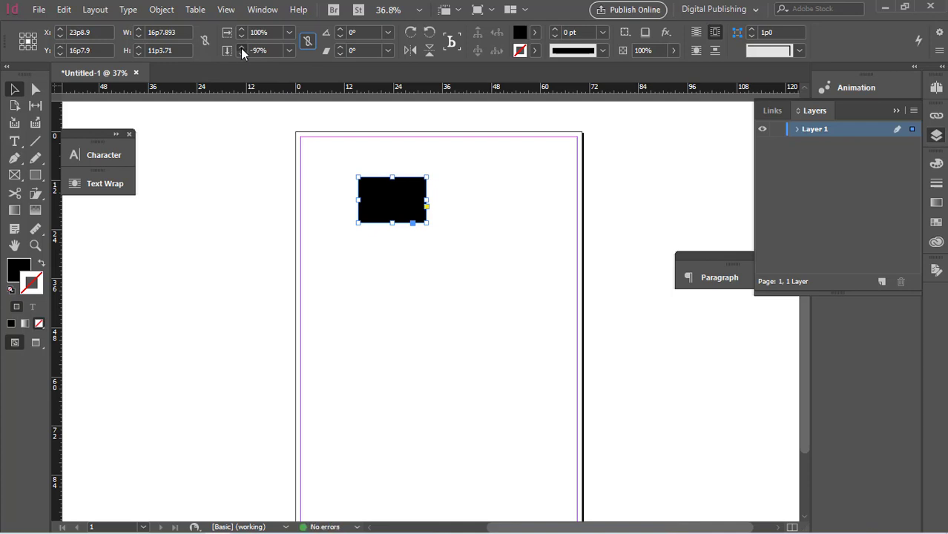
click(241, 47)
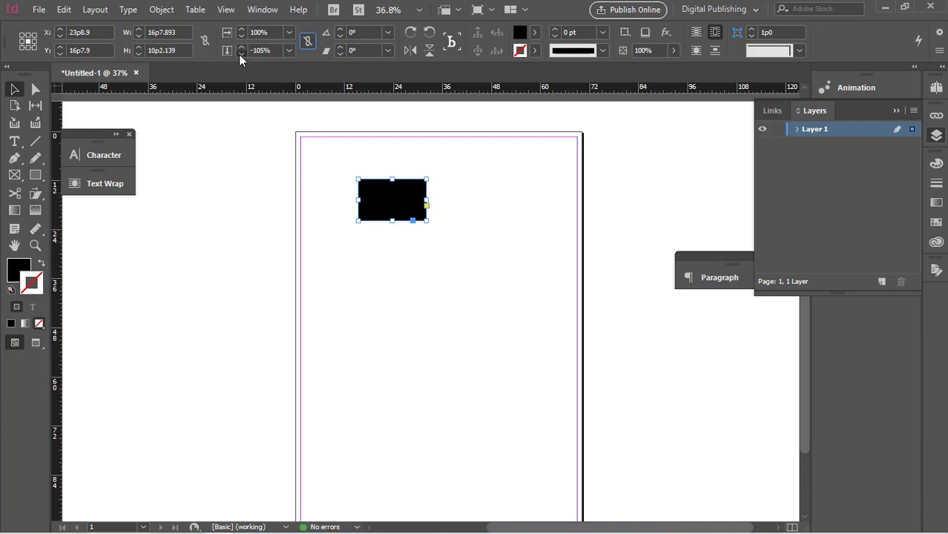
click(239, 49)
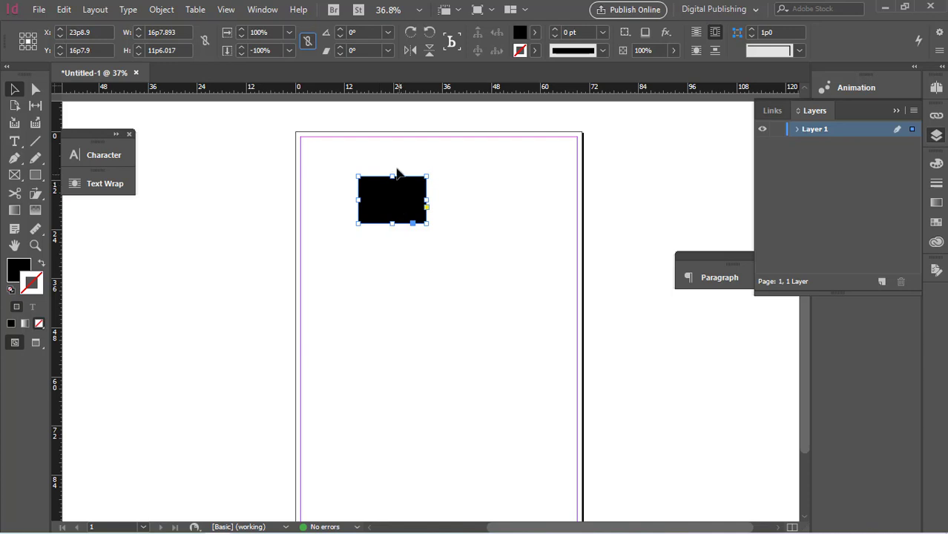
Resize the rectangle by its handles to about 17p1 by 7p10, and adjust its vertical scale to a height of about 8p6
drag(393, 177, 357, 211)
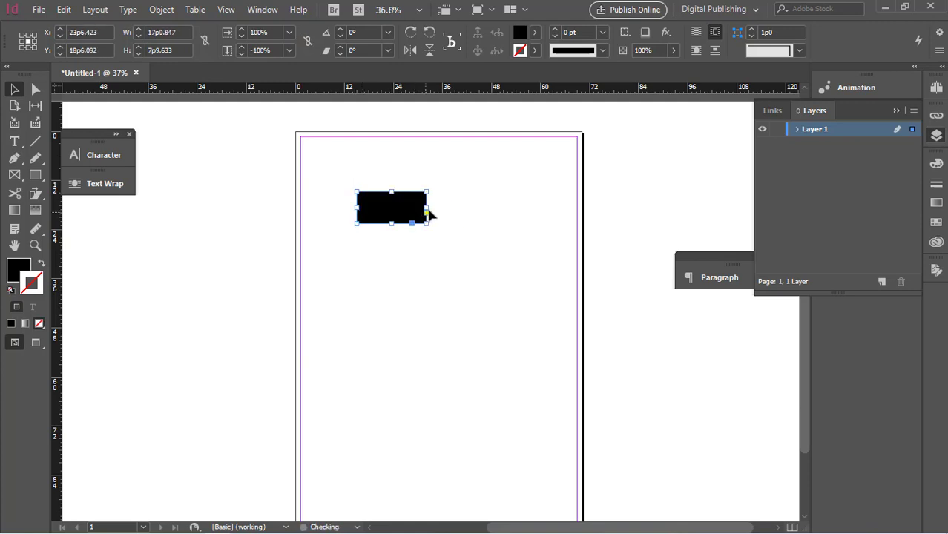
click(242, 49)
click(239, 49)
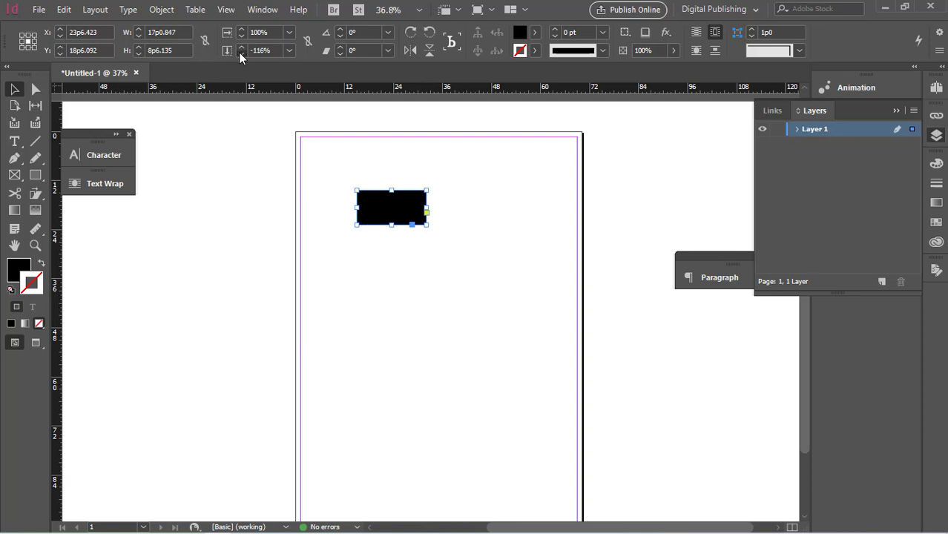
Step the vertical scale to a rectangle height of about 11p4 and the horizontal scale to a width of about 24p3
click(238, 52)
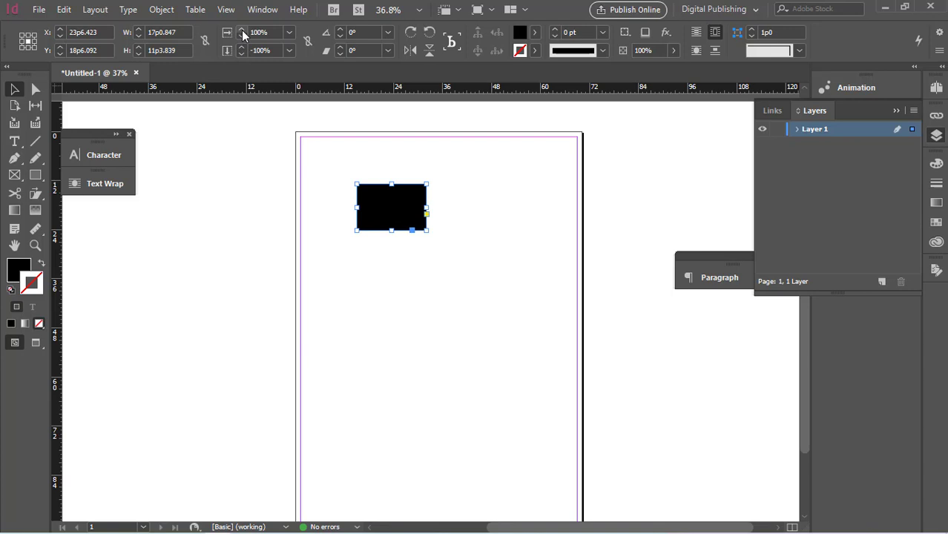
click(242, 32)
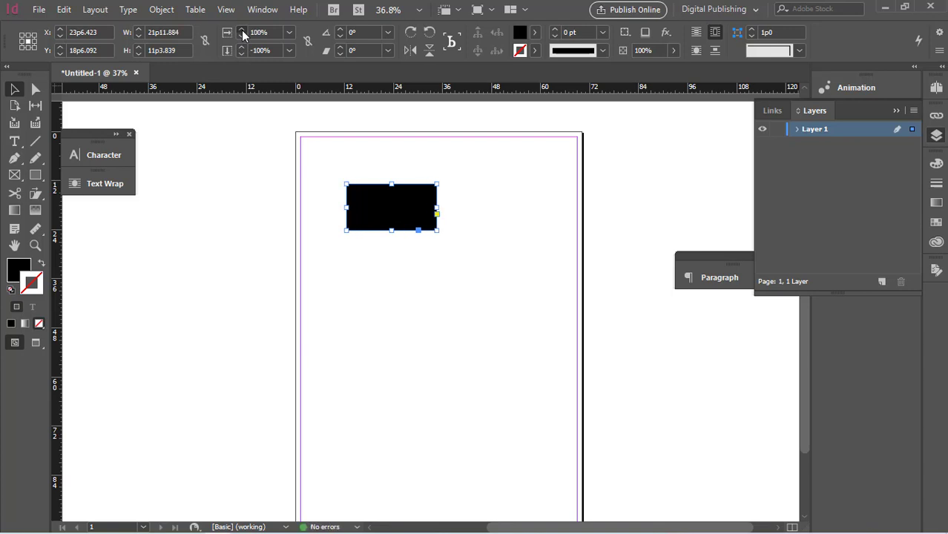
click(242, 32)
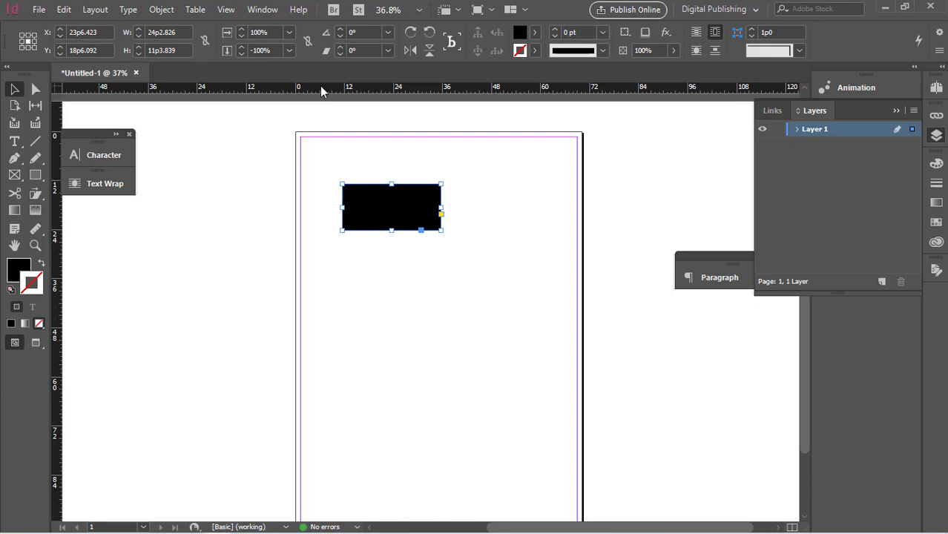
click(308, 42)
click(309, 42)
Apply preset rotation angles of 45°, 90°, 120°, 150° and 180° to the rectangle in succession
click(387, 34)
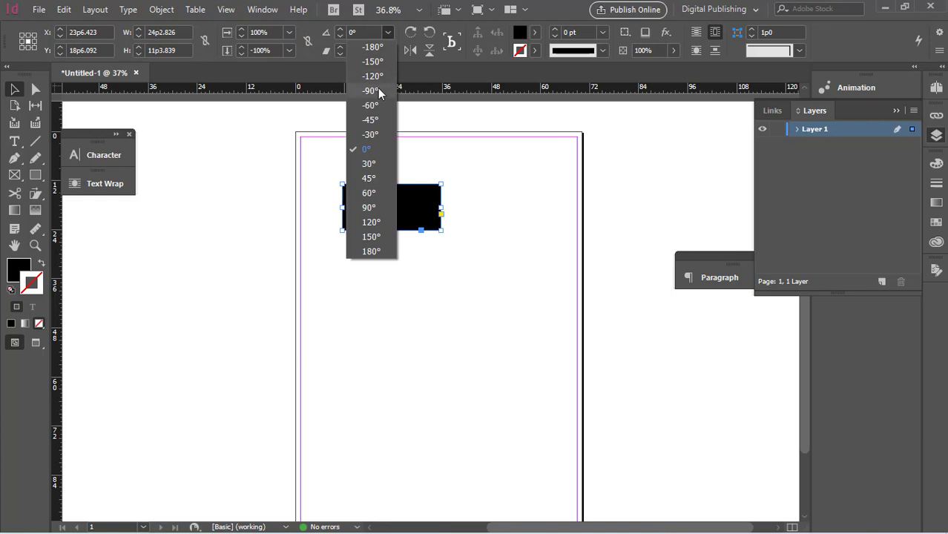
click(367, 178)
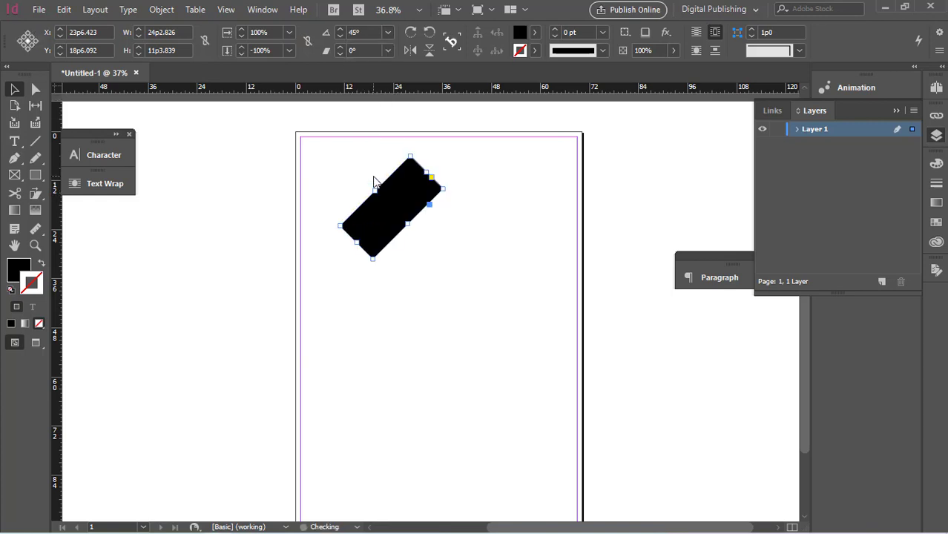
click(388, 33)
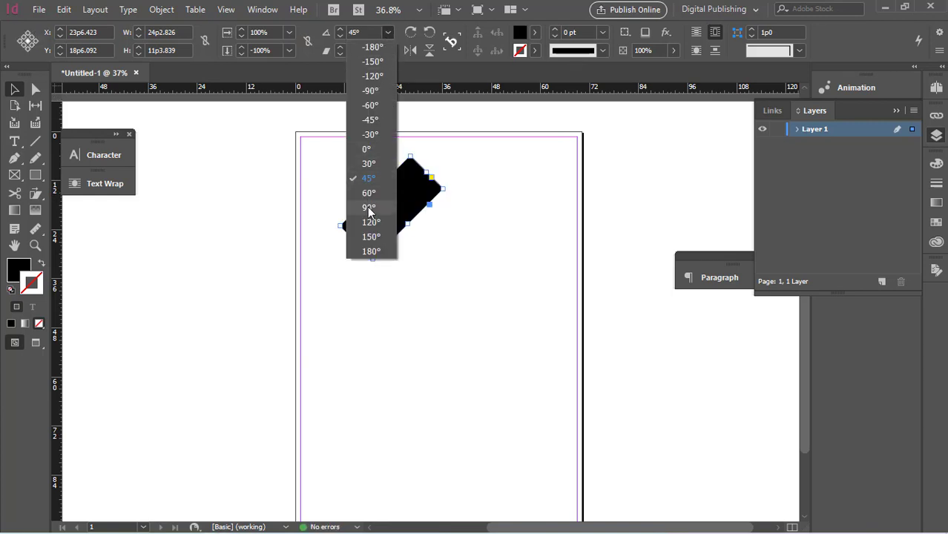
click(369, 208)
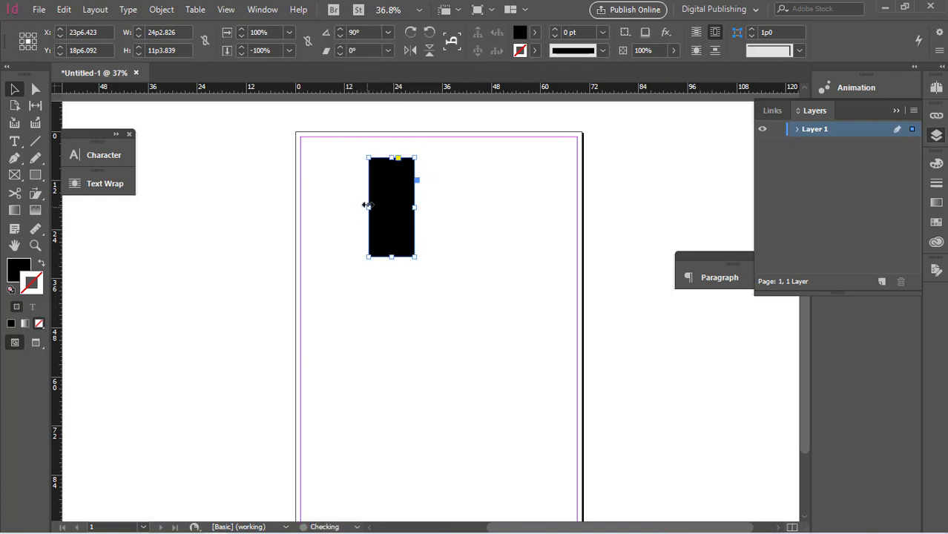
click(387, 33)
click(369, 221)
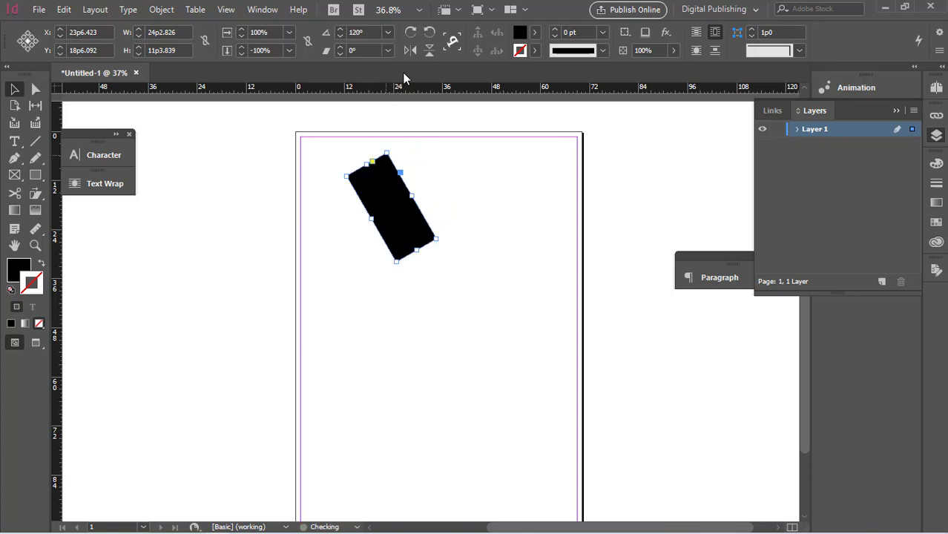
click(387, 32)
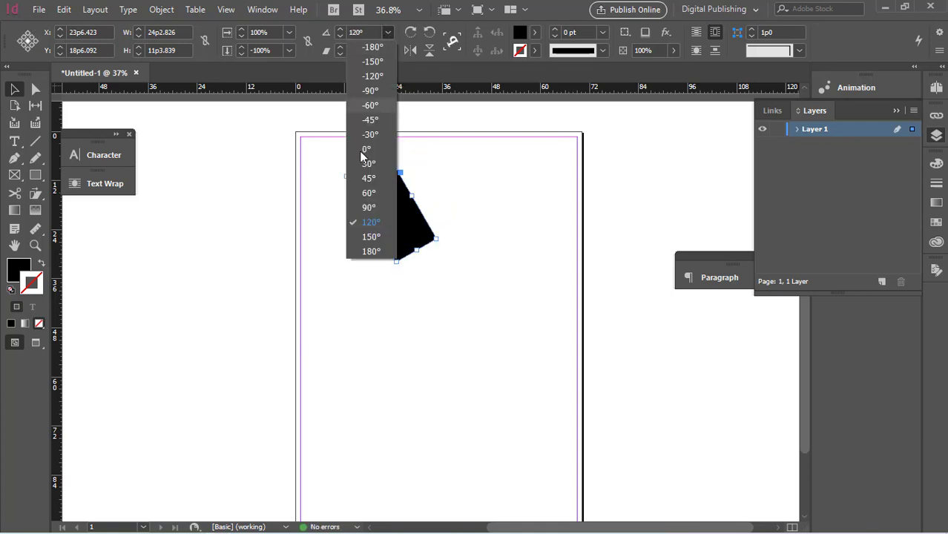
click(361, 236)
click(387, 33)
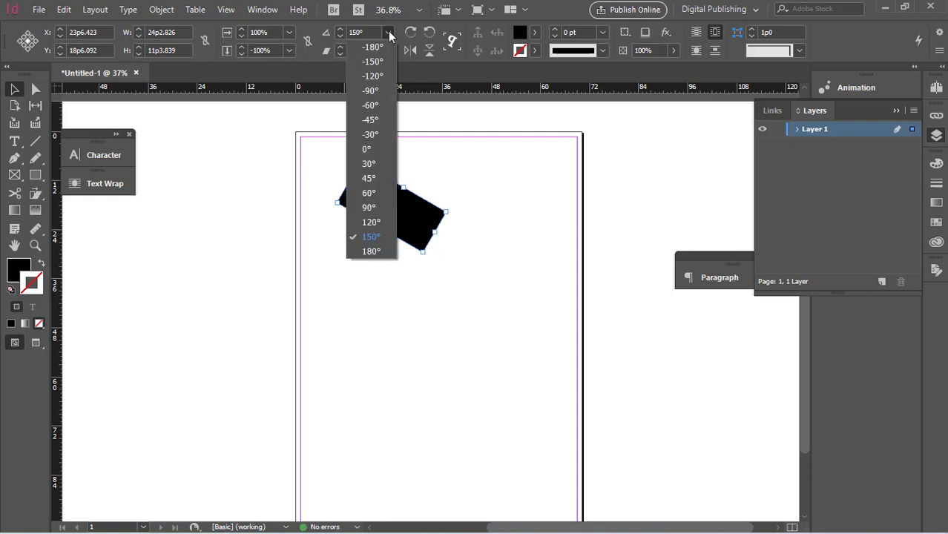
click(364, 250)
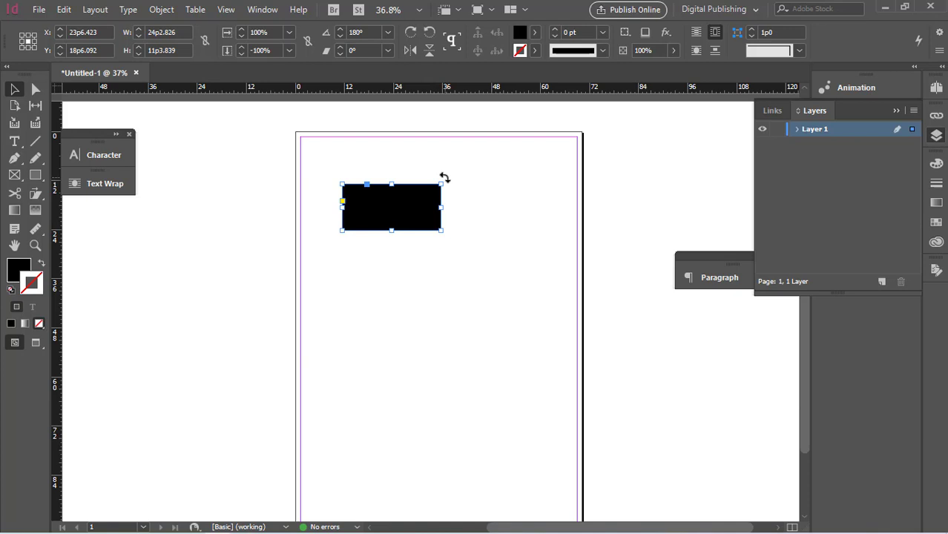
Rotate the rectangle freehand around its corners to about 178°, -177.5° and 2.5° in succession
mouse_move(443, 178)
mouse_down()
mouse_move(455, 199)
mouse_move(438, 245)
mouse_move(395, 256)
mouse_move(370, 230)
mouse_move(370, 250)
mouse_move(428, 252)
mouse_move(441, 234)
mouse_move(433, 169)
mouse_move(413, 156)
mouse_move(375, 157)
mouse_move(345, 194)
mouse_move(354, 246)
mouse_move(387, 262)
mouse_move(405, 257)
mouse_move(398, 191)
mouse_move(430, 181)
mouse_move(423, 203)
mouse_move(429, 191)
mouse_move(388, 157)
mouse_move(325, 199)
mouse_move(337, 213)
mouse_move(367, 150)
mouse_move(424, 191)
mouse_move(425, 210)
mouse_move(435, 188)
mouse_move(433, 212)
mouse_move(405, 209)
mouse_move(402, 184)
mouse_move(424, 176)
mouse_move(442, 206)
mouse_move(441, 189)
mouse_up()
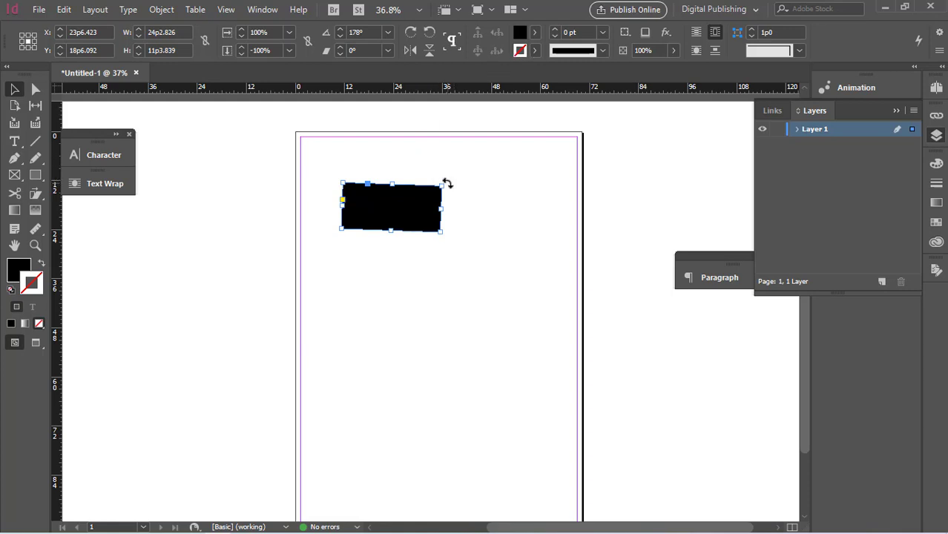
drag(446, 182, 484, 154)
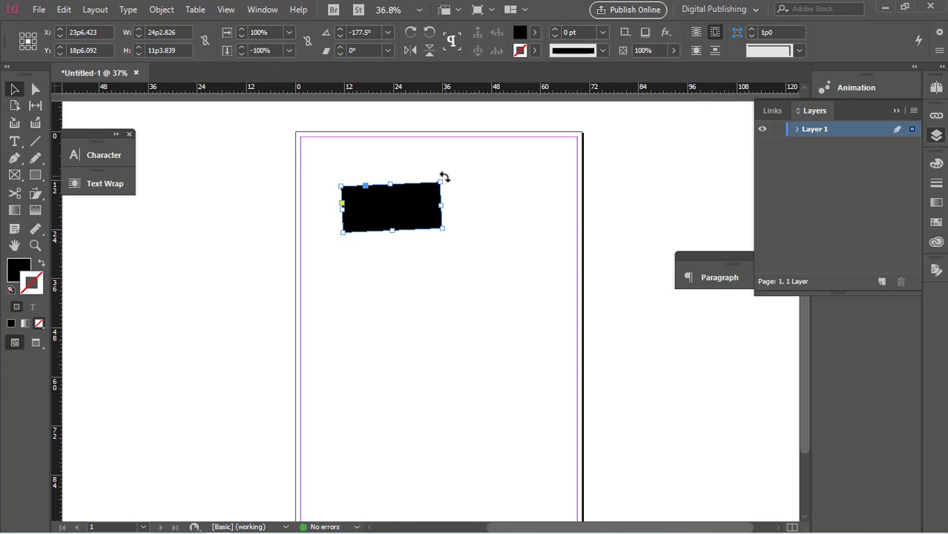
drag(443, 178, 340, 230)
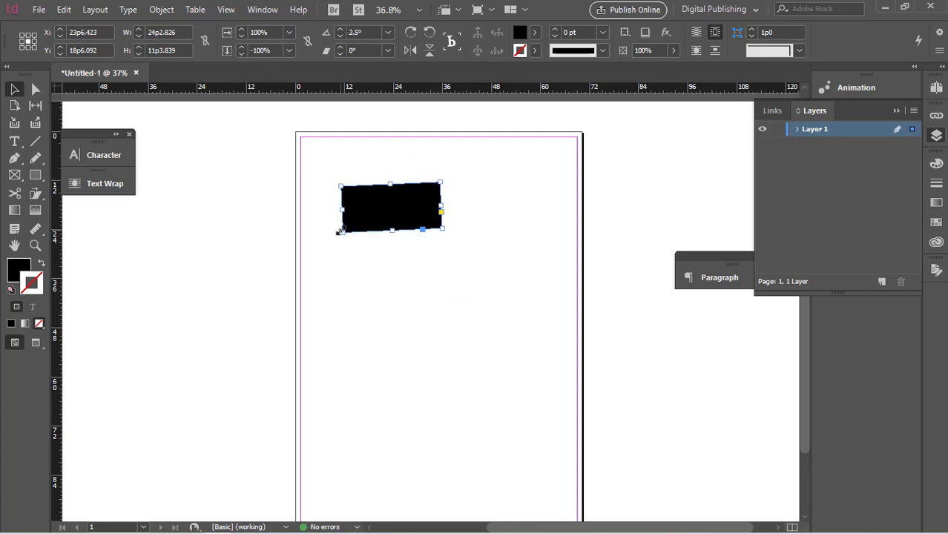
Rotate the rectangle freehand from its corners to about 179.5° and on to about -179.5°
drag(416, 149, 351, 232)
click(440, 191)
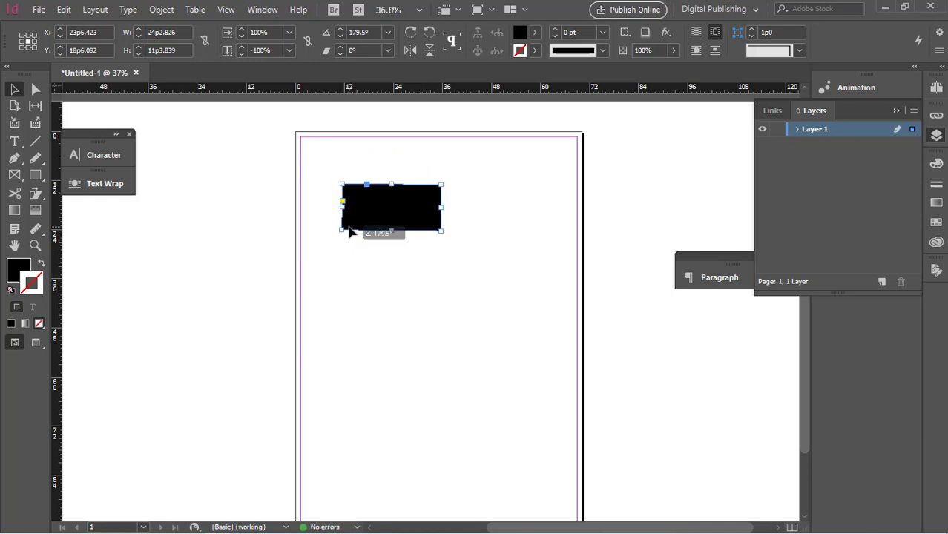
drag(349, 232, 349, 232)
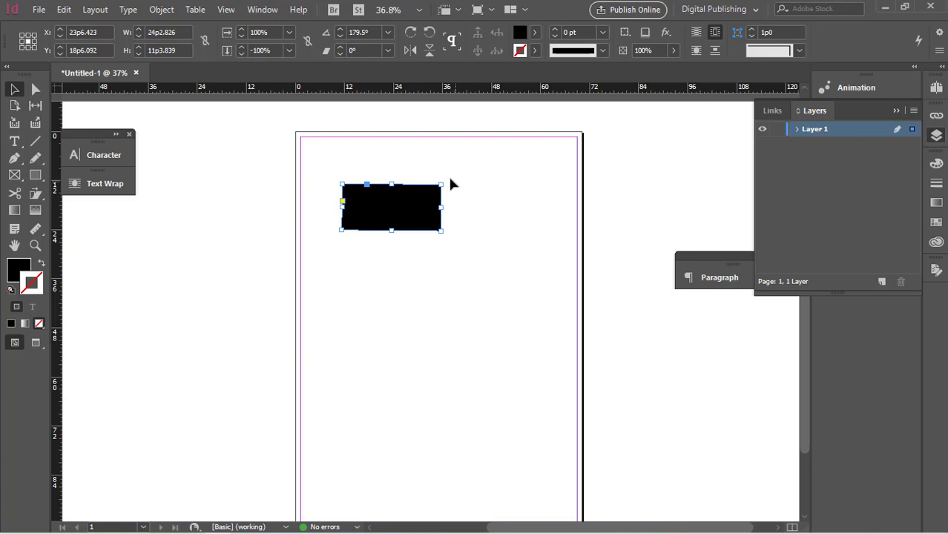
drag(447, 179, 357, 227)
drag(342, 178, 455, 243)
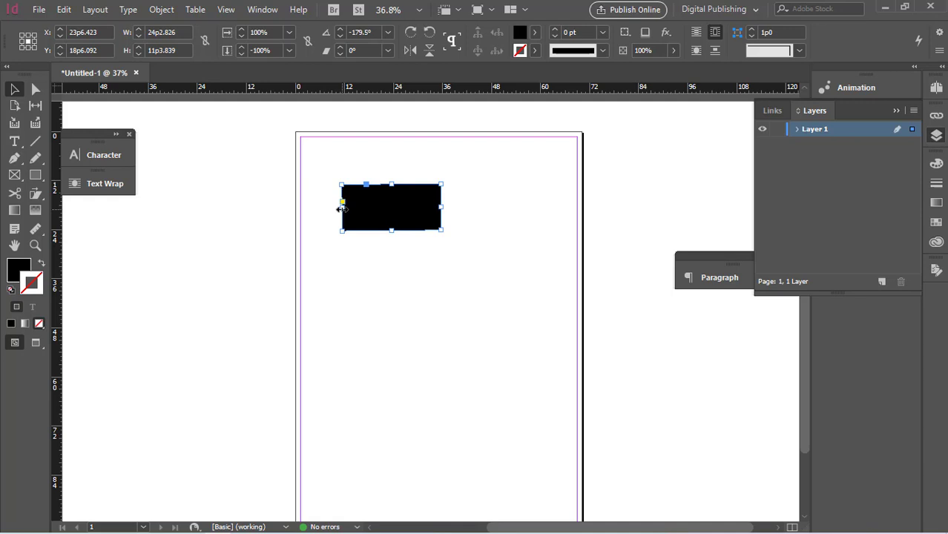
Resize the rectangle across its opposite side to about 25p3 by 12p10, and rotate it freehand to about -11.5°
drag(341, 209, 470, 245)
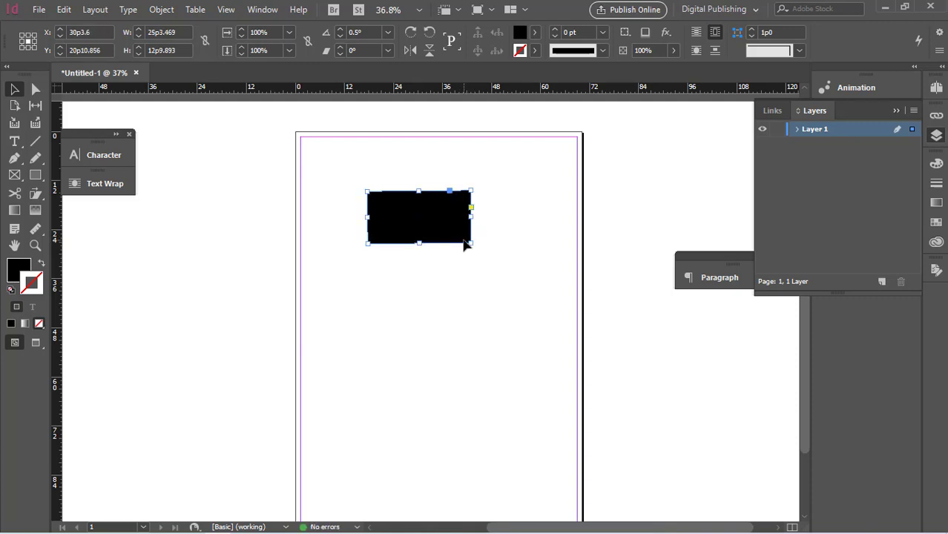
drag(475, 191, 491, 208)
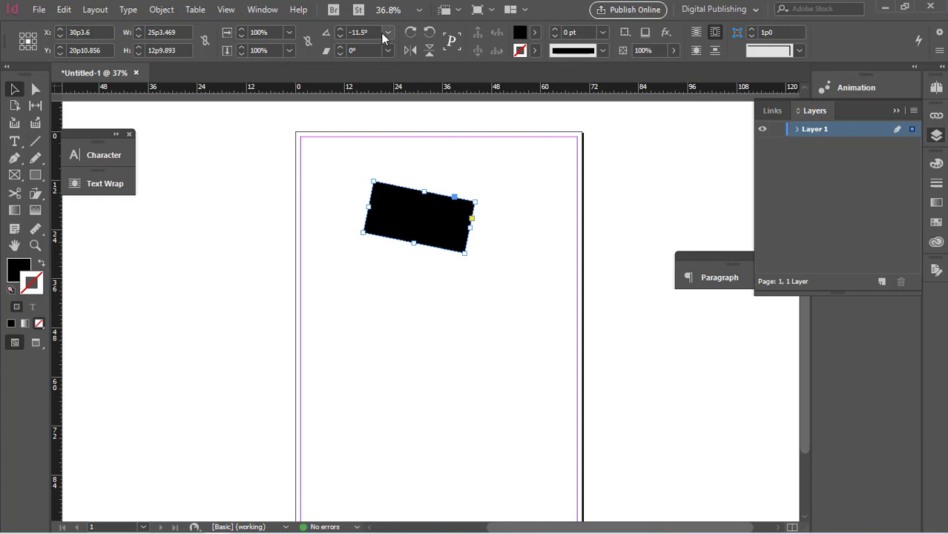
Apply a preset rotation of -60° to the rectangle, and straighten it with the 0° preset
click(387, 34)
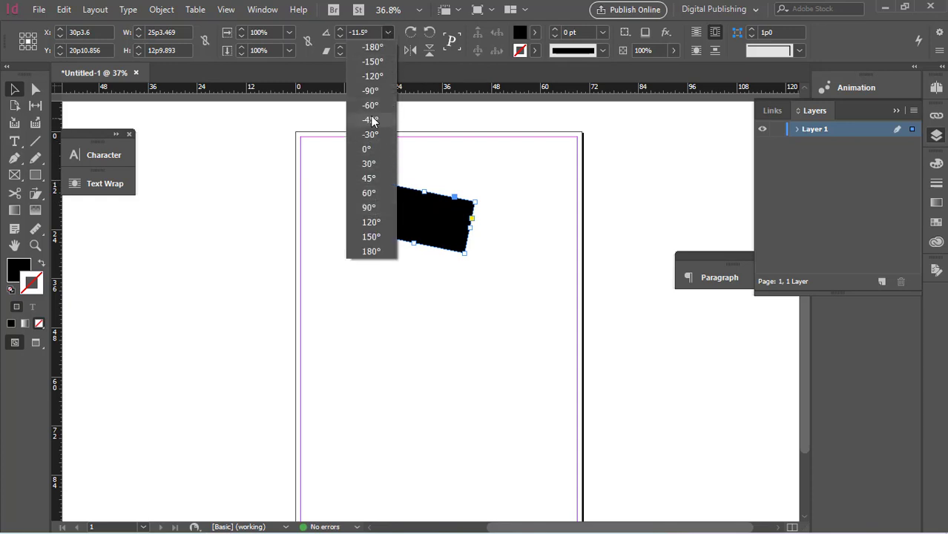
click(371, 106)
click(389, 33)
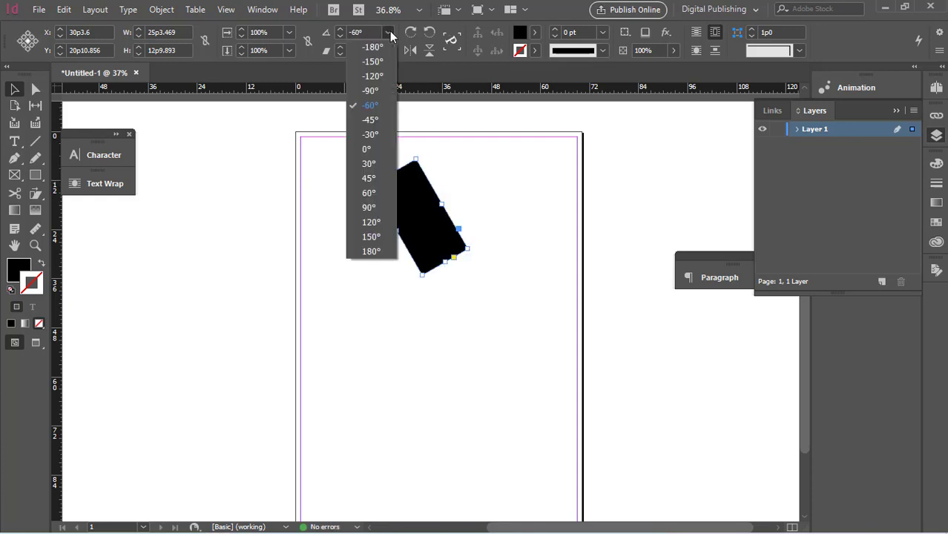
click(369, 150)
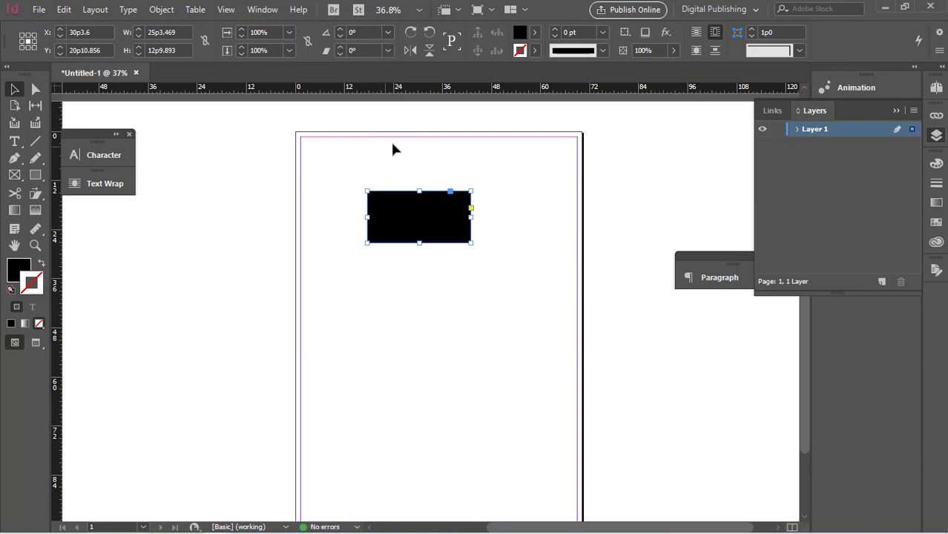
Increase the rectangle's shear angle in steps up to 50°, slanting it into a parallelogram
click(340, 47)
double_click(341, 48)
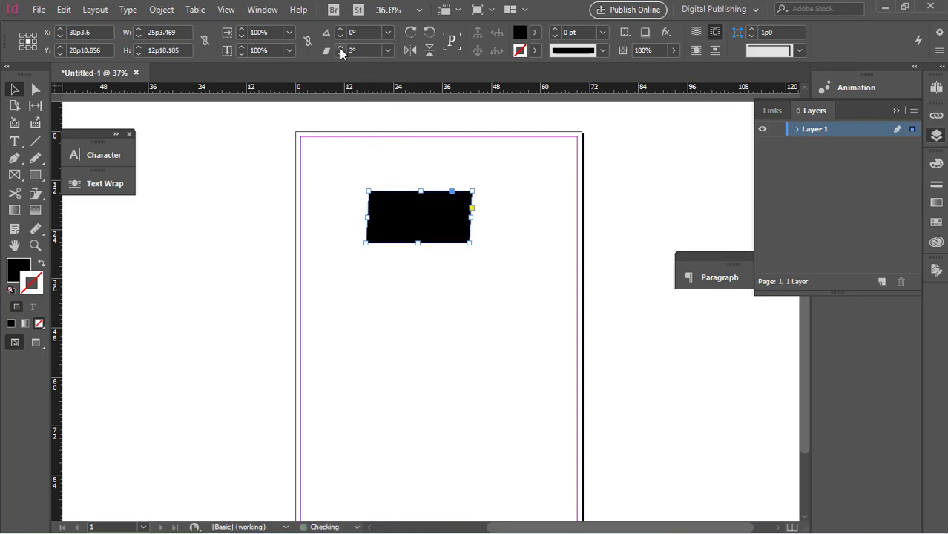
double_click(340, 47)
double_click(341, 48)
double_click(340, 48)
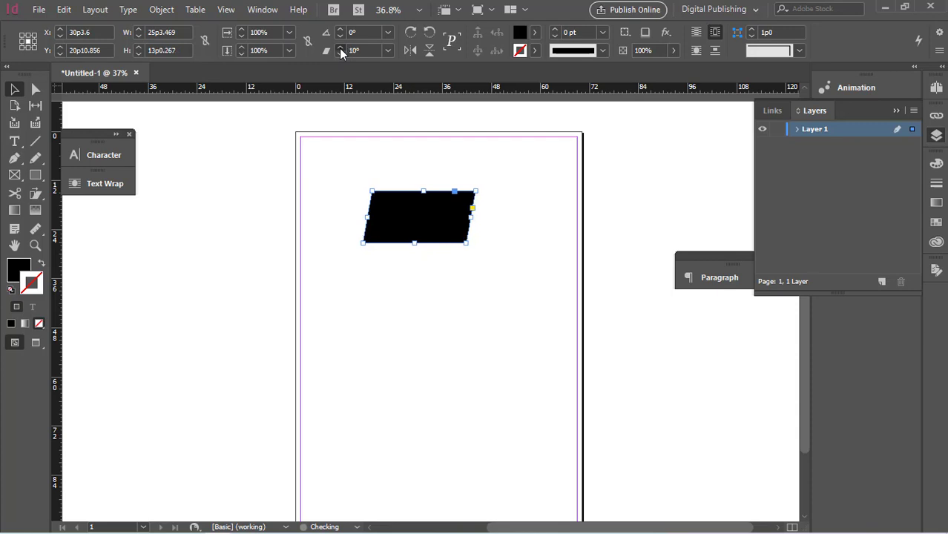
double_click(341, 48)
click(340, 48)
click(341, 47)
double_click(341, 47)
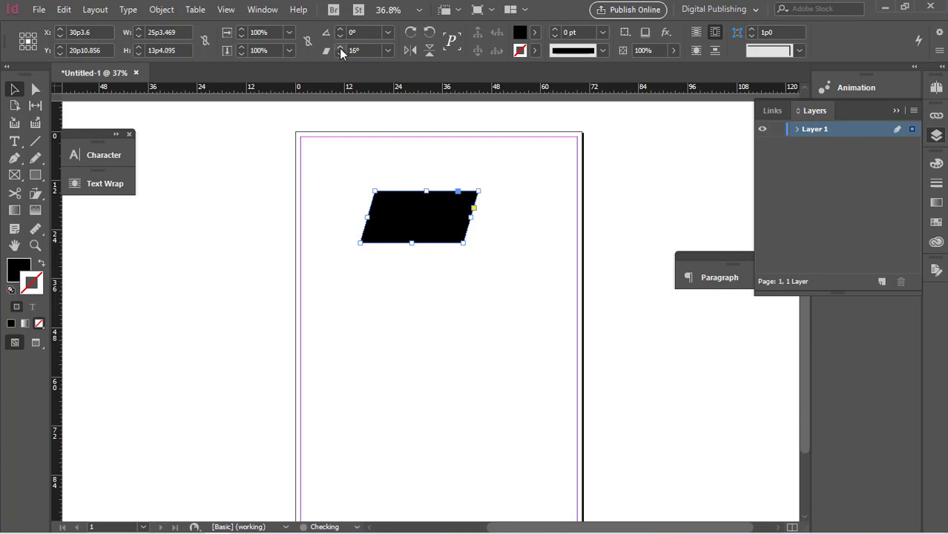
double_click(341, 47)
double_click(341, 47)
double_click(340, 47)
click(341, 48)
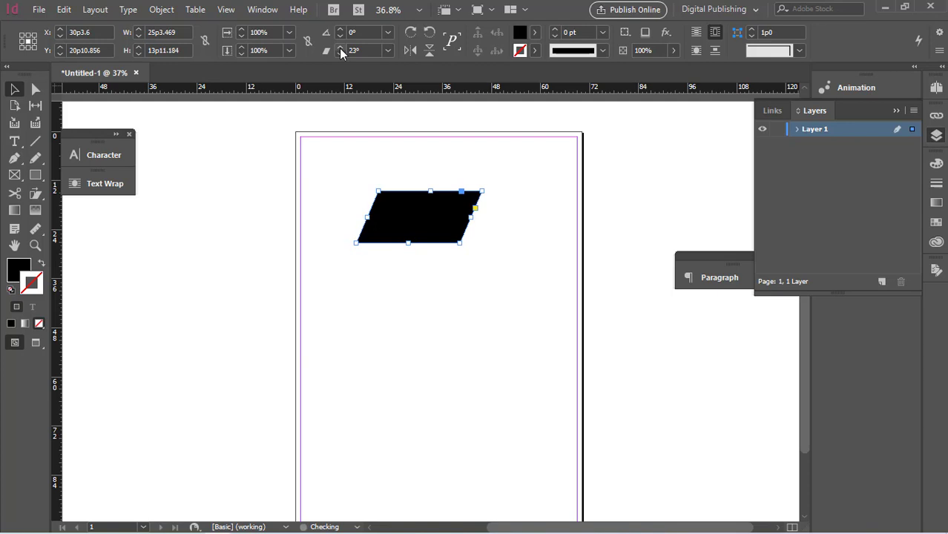
click(341, 48)
click(341, 47)
double_click(340, 47)
double_click(341, 48)
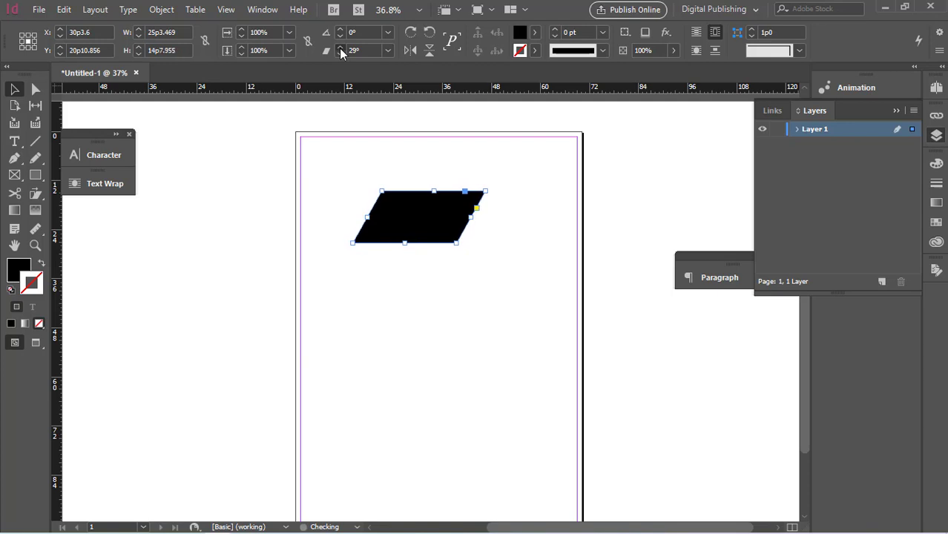
double_click(341, 48)
double_click(341, 47)
click(341, 48)
double_click(341, 47)
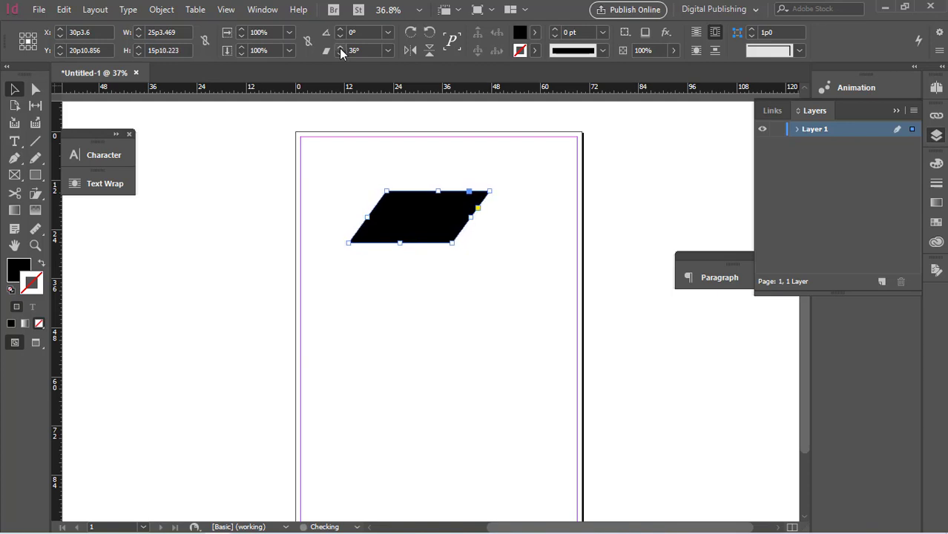
double_click(340, 47)
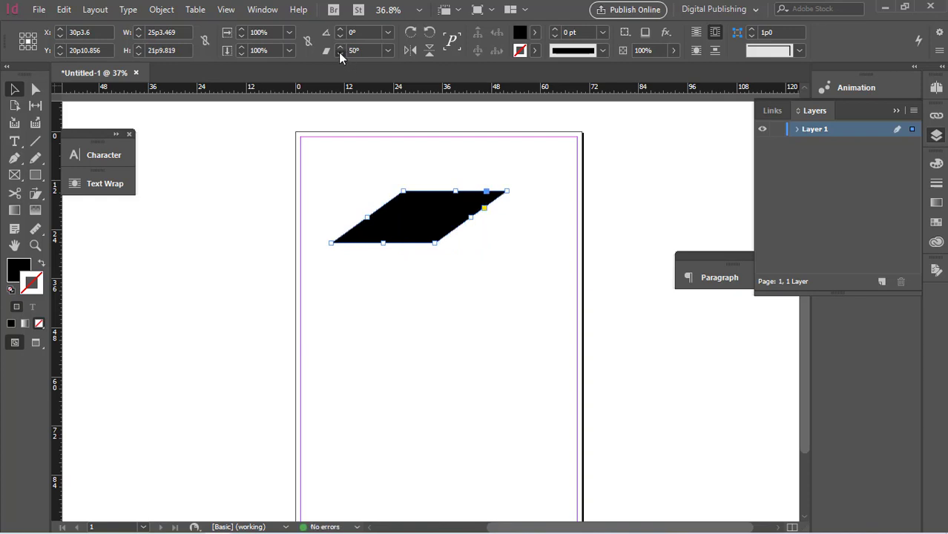
Reduce the shear angle of the slanted rectangle in steps back to 0°
double_click(340, 52)
double_click(340, 52)
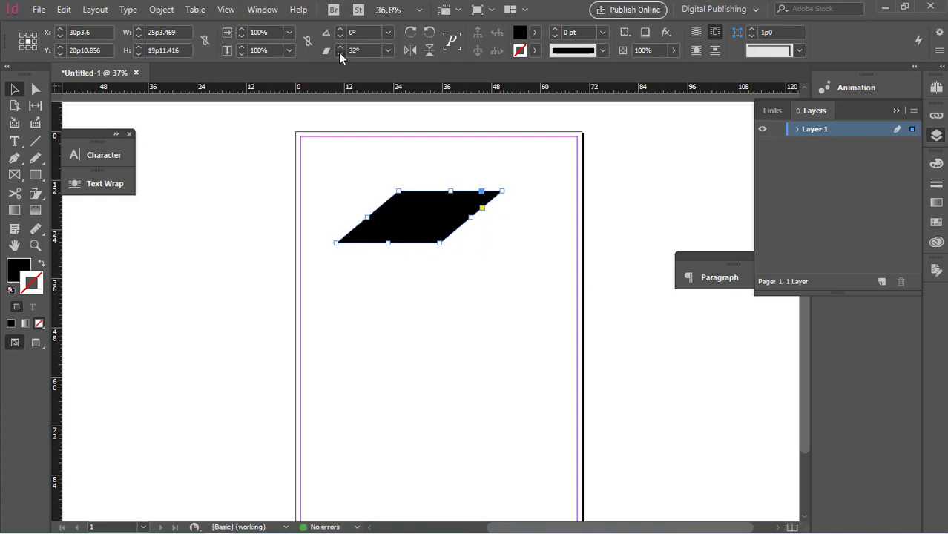
click(340, 52)
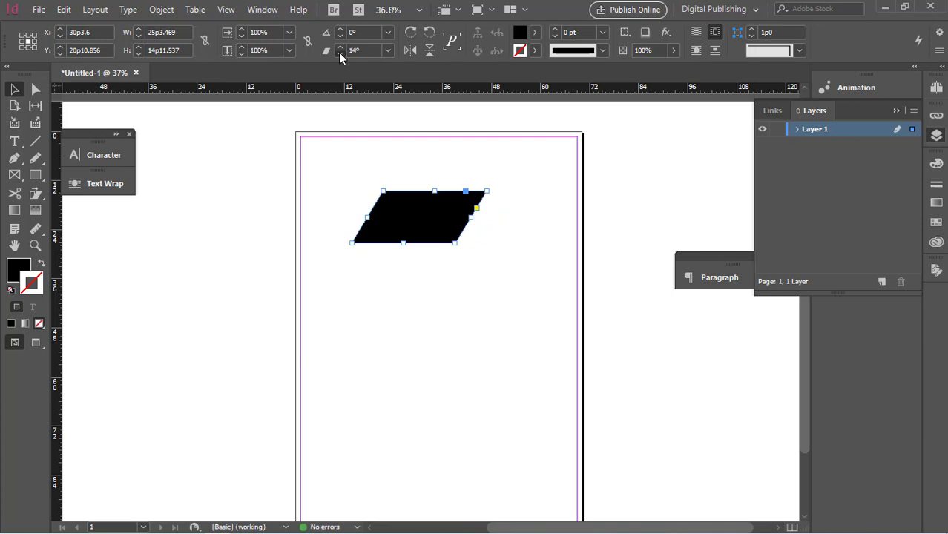
click(340, 52)
click(340, 52)
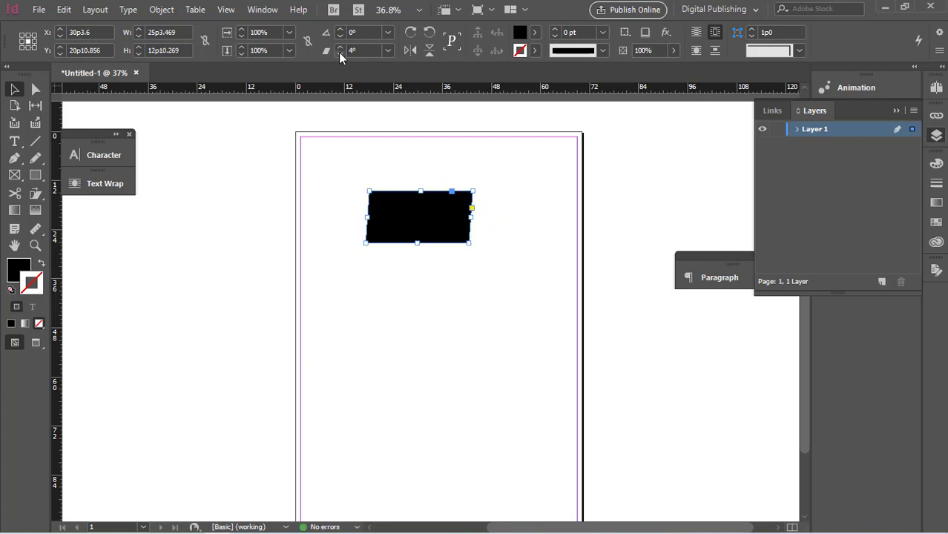
click(340, 52)
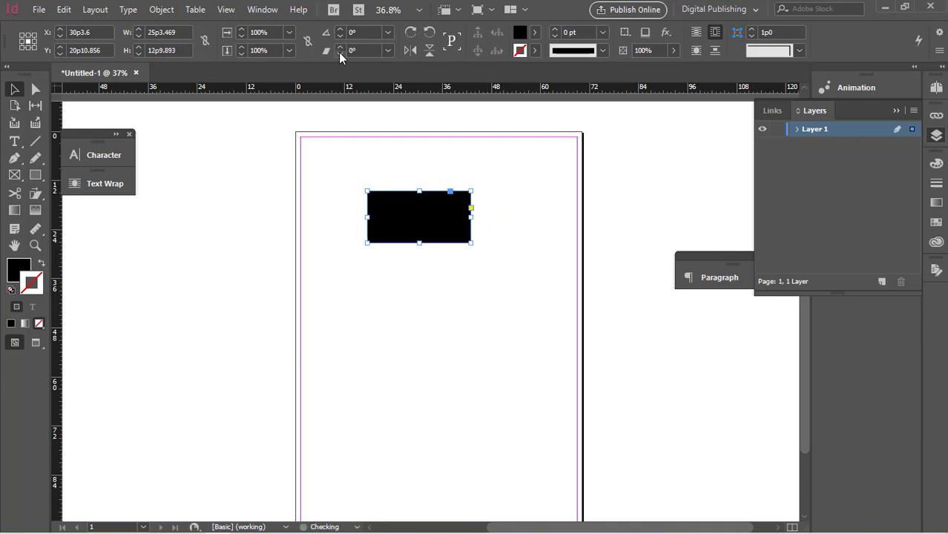
Flip the rectangle horizontally three times, and move it slightly upward to about X 30p4, Y 20p0
click(411, 51)
click(408, 55)
click(413, 54)
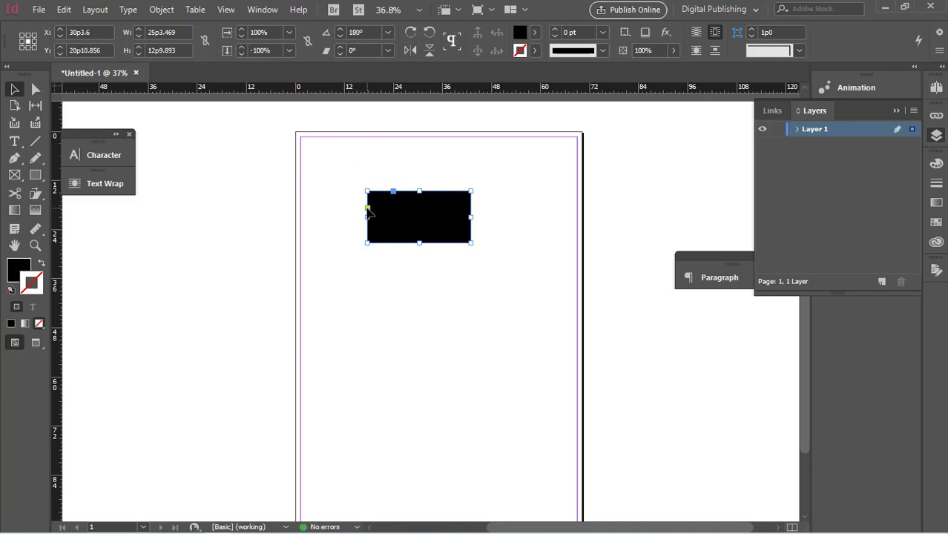
mouse_move(371, 212)
mouse_down()
mouse_move(362, 200)
mouse_move(370, 213)
mouse_up()
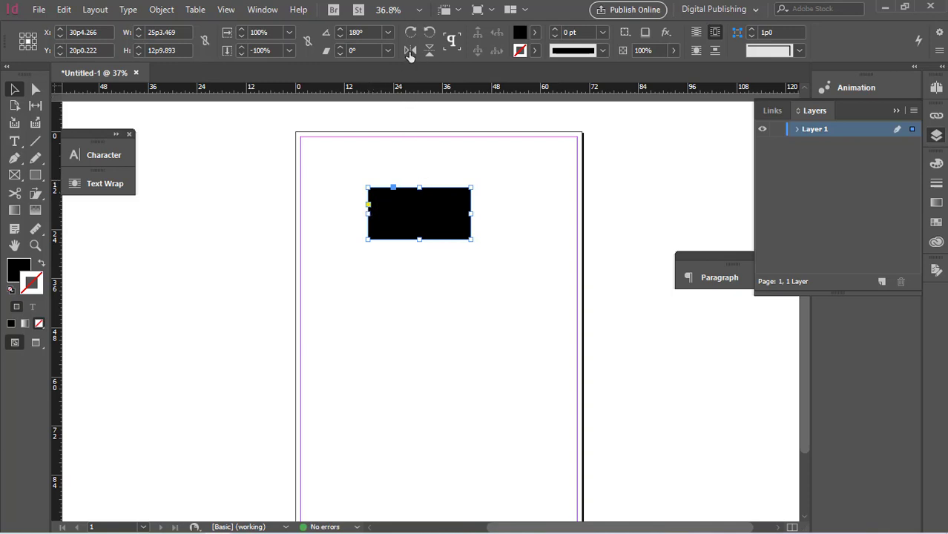
Flip the upright black rectangle horizontally three more times, bringing its rotation to 0°
click(411, 52)
click(411, 52)
click(410, 52)
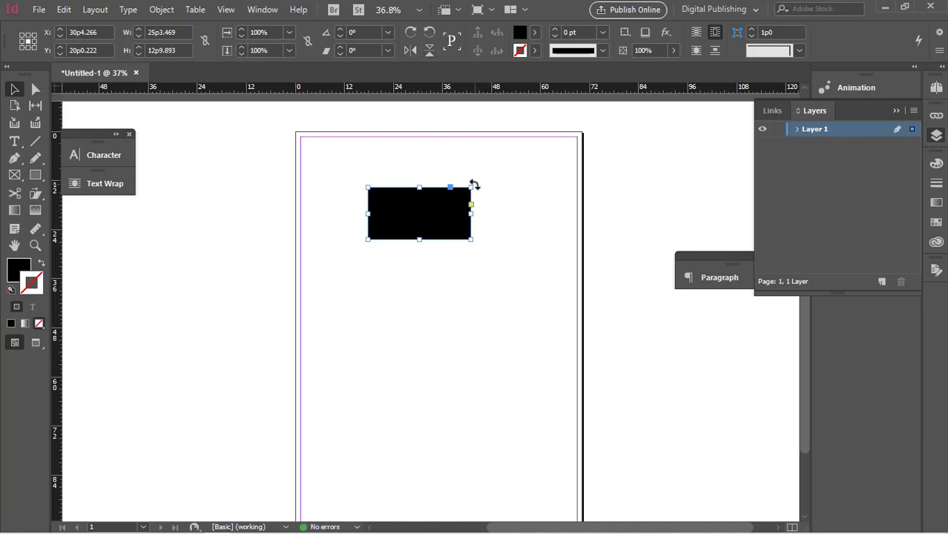
Rotate the rectangle freehand to about -33°, and flip it horizontally twice
drag(475, 184, 483, 220)
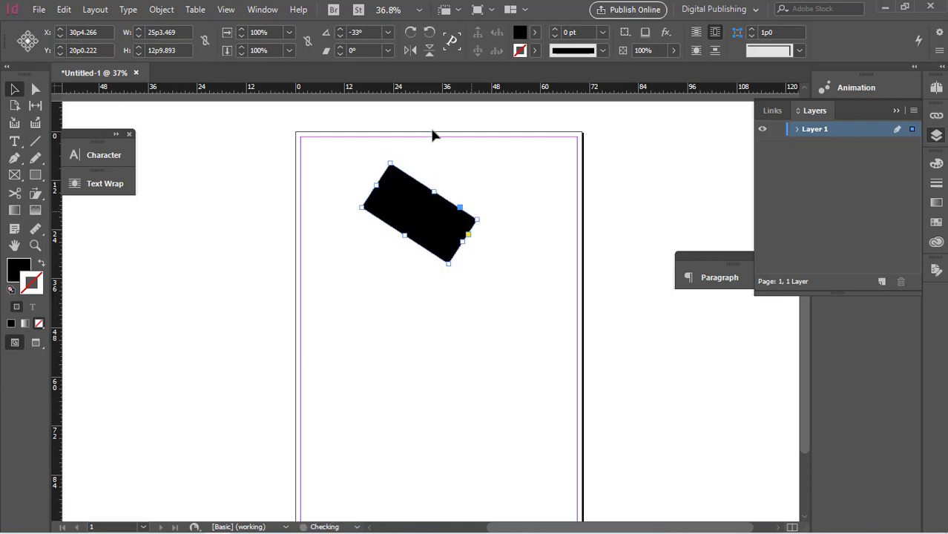
click(410, 52)
click(410, 52)
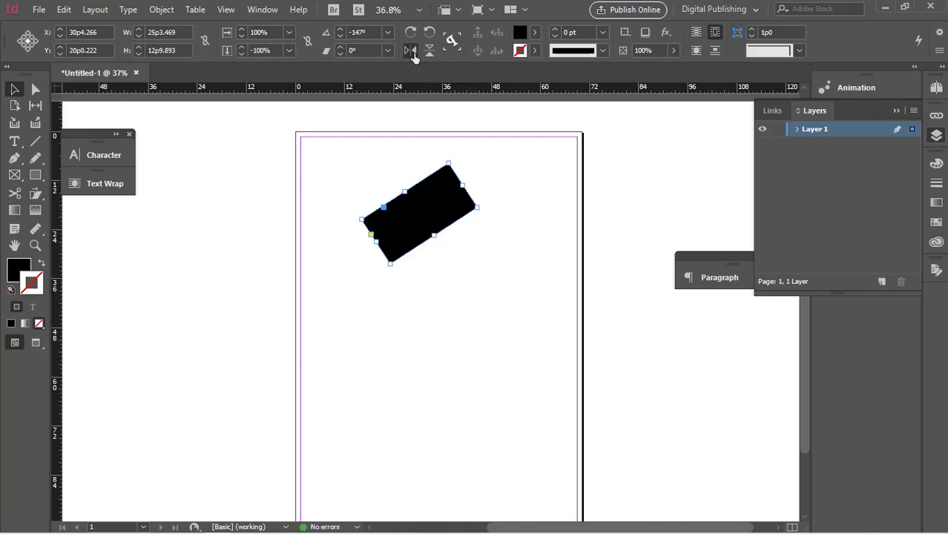
Flip the tilted rectangle vertically four times
click(429, 53)
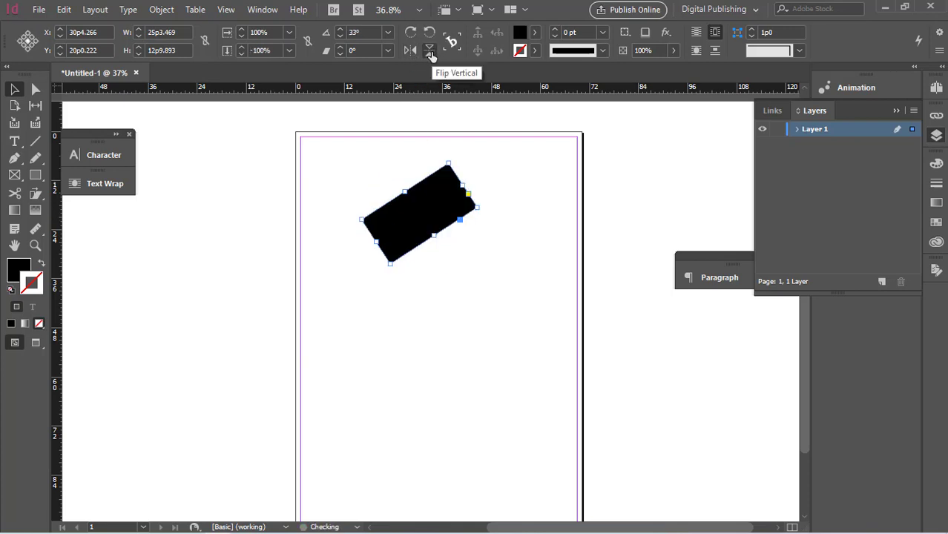
click(430, 53)
click(429, 53)
click(430, 54)
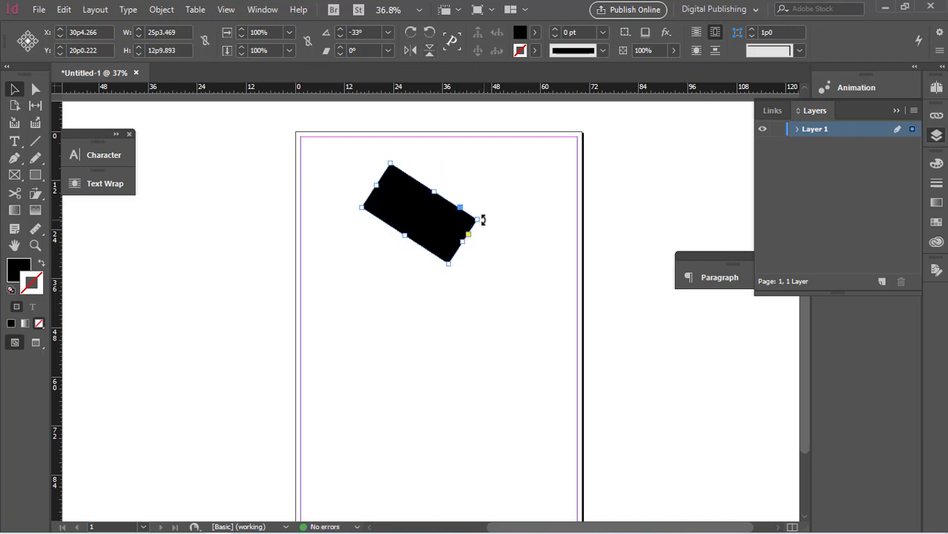
Rotate the rectangle freehand to about -75°, and flip it vertically eight times
drag(482, 219, 454, 259)
click(429, 55)
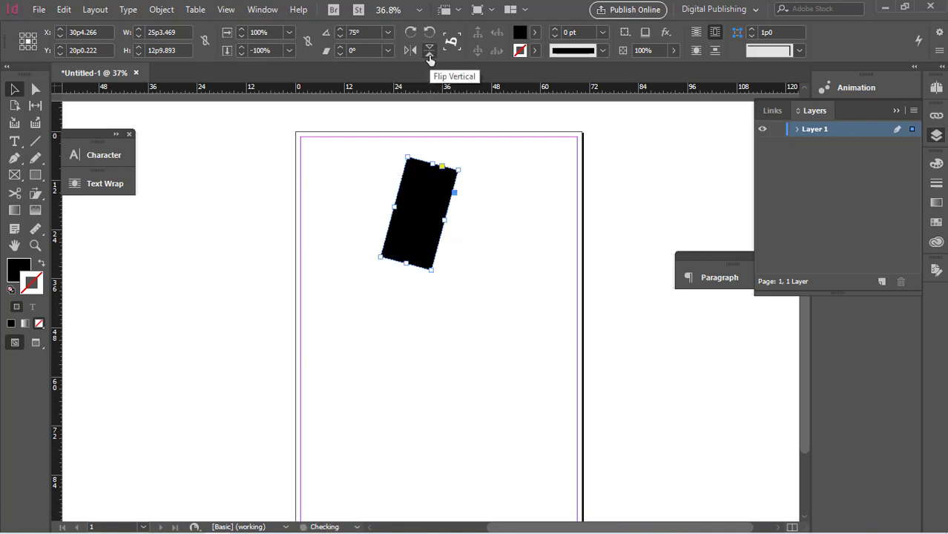
click(429, 55)
click(429, 55)
click(429, 55)
click(429, 55)
click(429, 55)
click(429, 55)
click(429, 55)
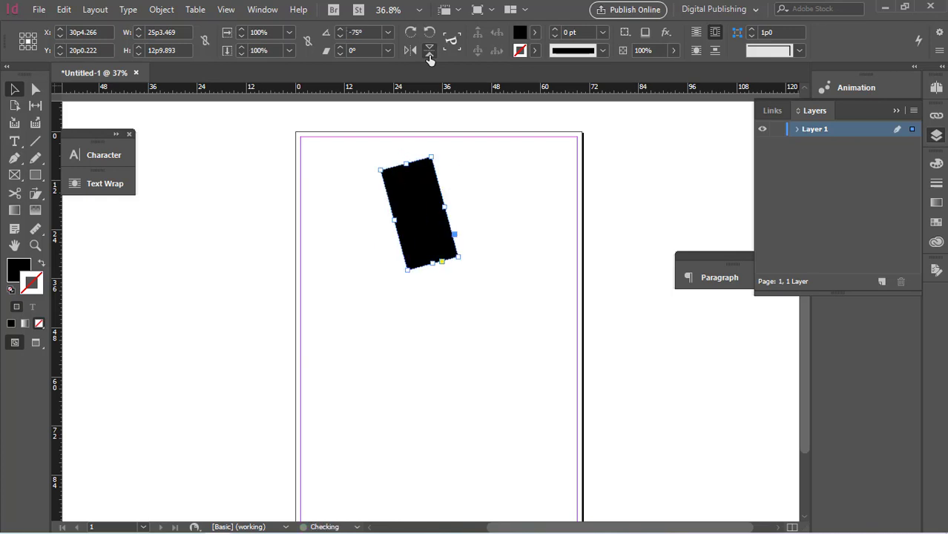
Rotate the rectangle 90° clockwise, turn it freehand to about -156°, and try a quarter turn in each direction
click(414, 32)
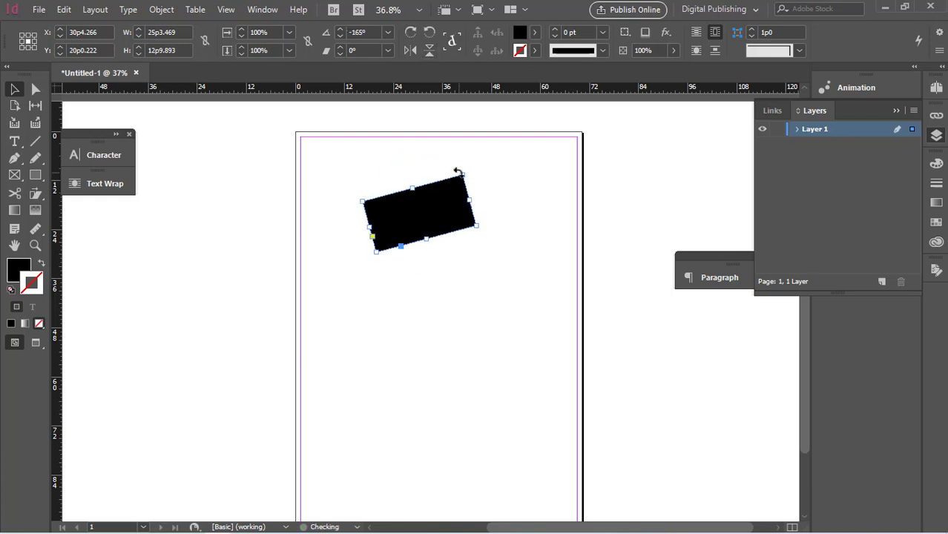
mouse_move(462, 170)
mouse_down()
mouse_move(489, 231)
mouse_move(467, 239)
mouse_move(469, 160)
mouse_up()
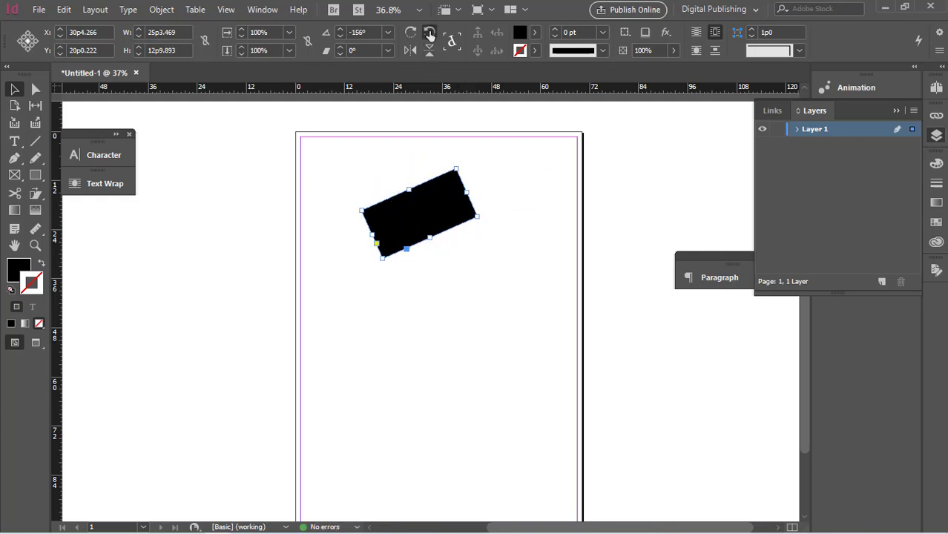
click(429, 32)
click(412, 34)
Apply the 60° preset rotation to the rectangle, and rotate it counterclockwise repeatedly in 90° turns
click(388, 34)
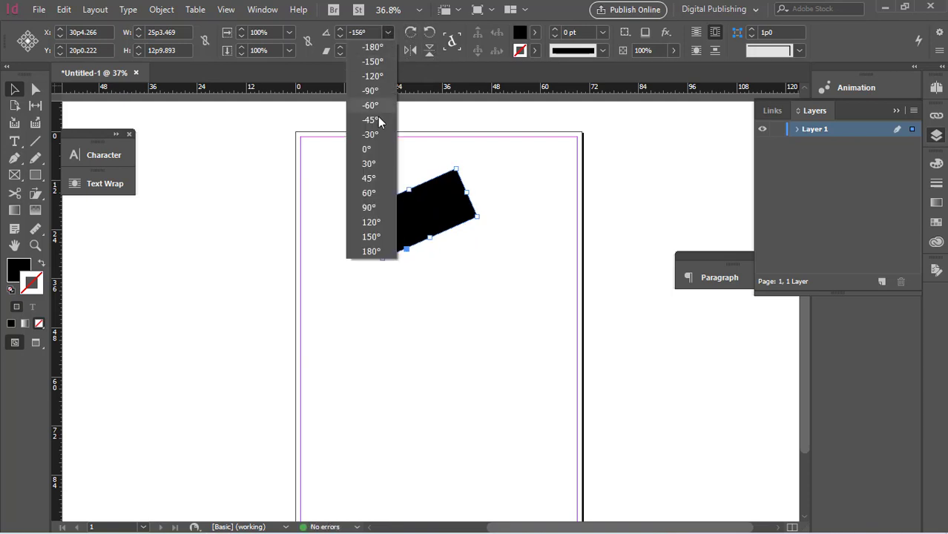
click(371, 193)
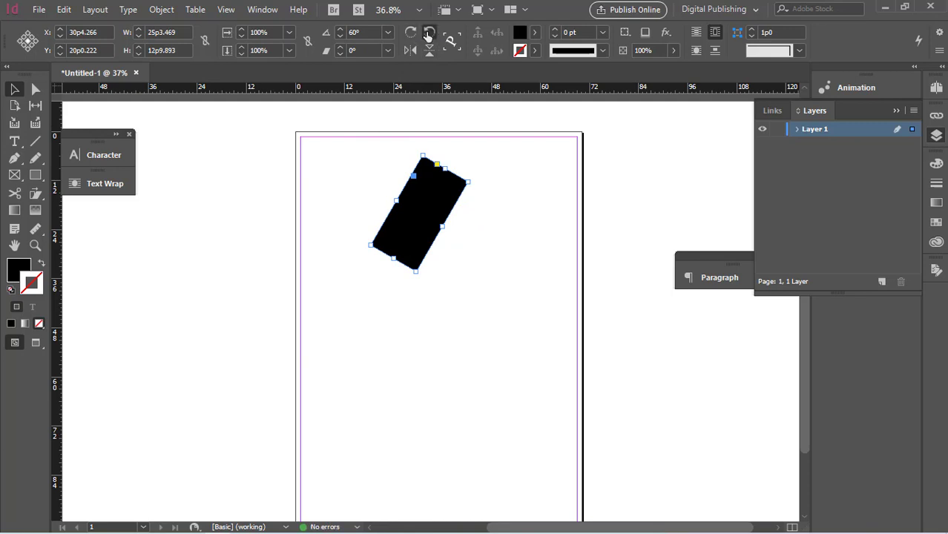
click(429, 35)
click(429, 35)
click(429, 35)
click(429, 35)
click(429, 35)
click(429, 35)
click(429, 35)
click(429, 34)
click(429, 35)
click(429, 35)
click(429, 35)
click(429, 35)
click(429, 35)
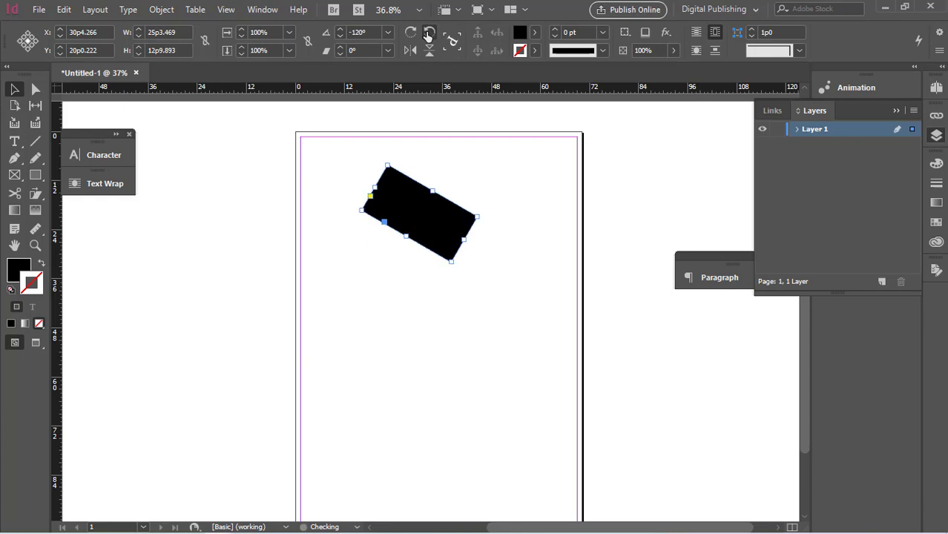
click(429, 35)
click(429, 35)
click(429, 35)
click(429, 35)
Rotate the rectangle clockwise in repeated 90° turns until its angle is -30°
click(410, 35)
click(410, 35)
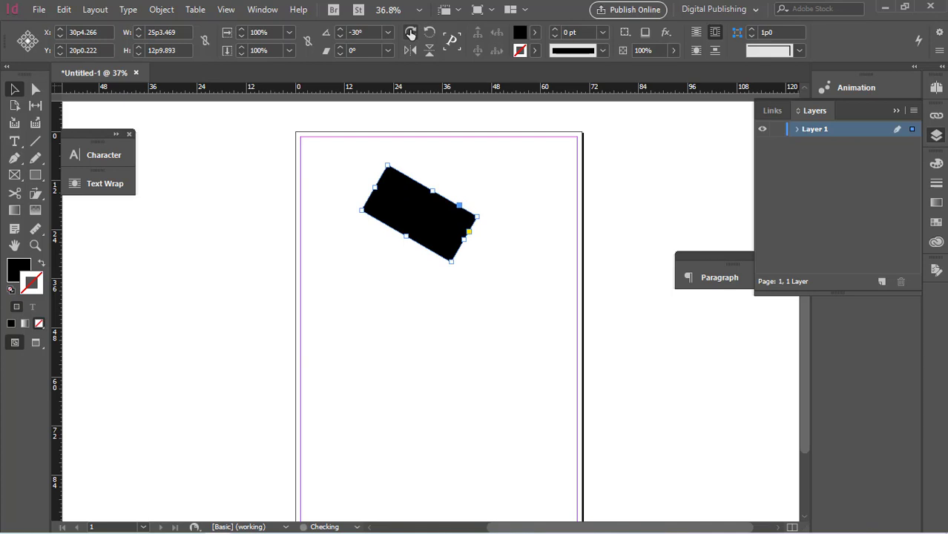
click(411, 35)
click(410, 35)
click(410, 35)
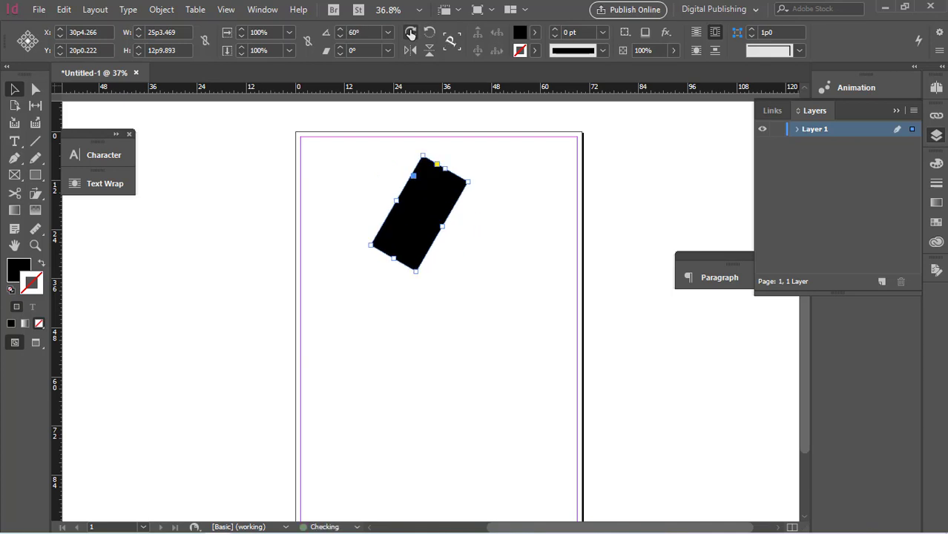
click(410, 35)
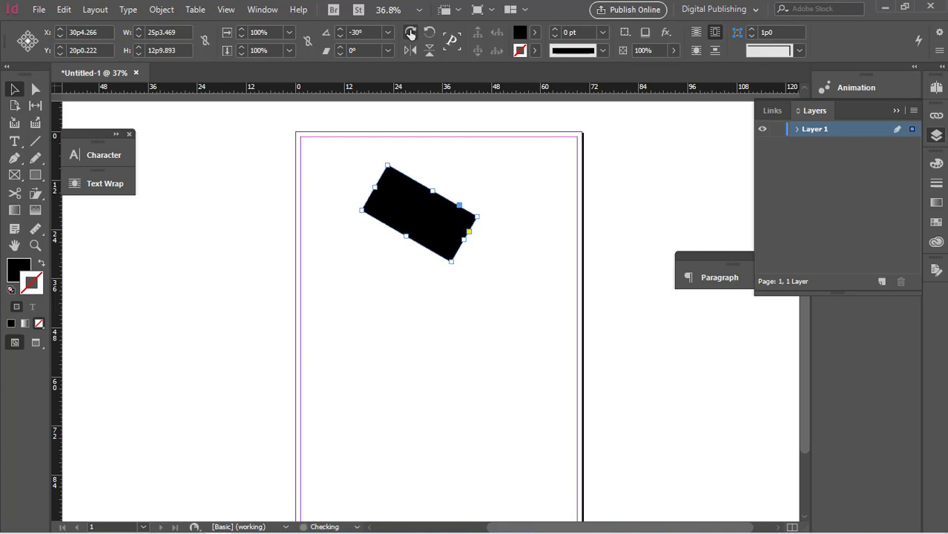
Fill the rectangle in turn with the cyan (C=100), yellow (Y=100) and magenta (M=100) swatches
click(538, 35)
click(420, 136)
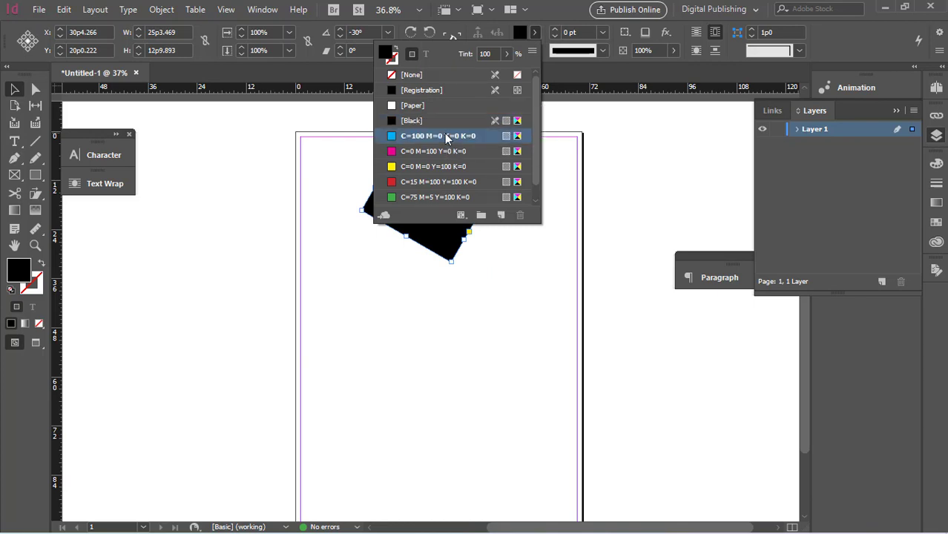
click(534, 36)
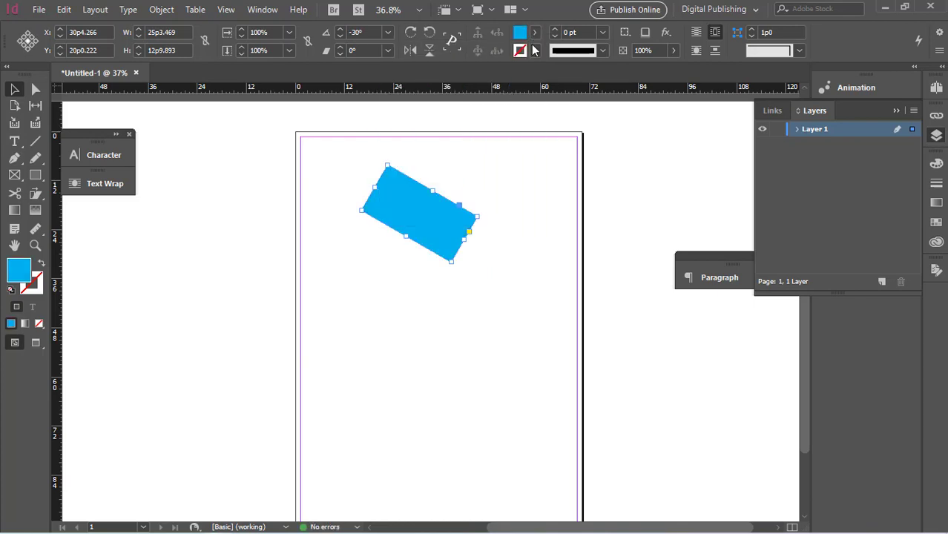
click(535, 32)
click(443, 161)
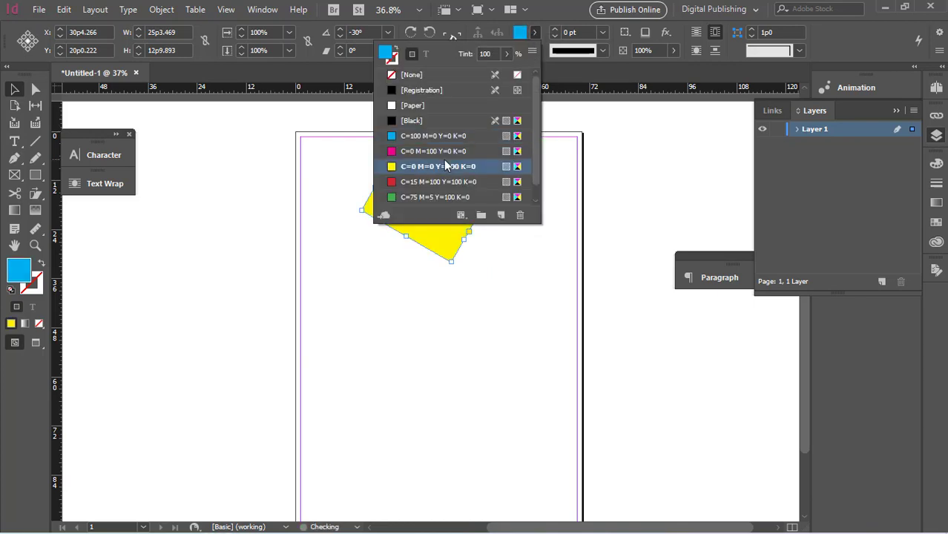
click(448, 153)
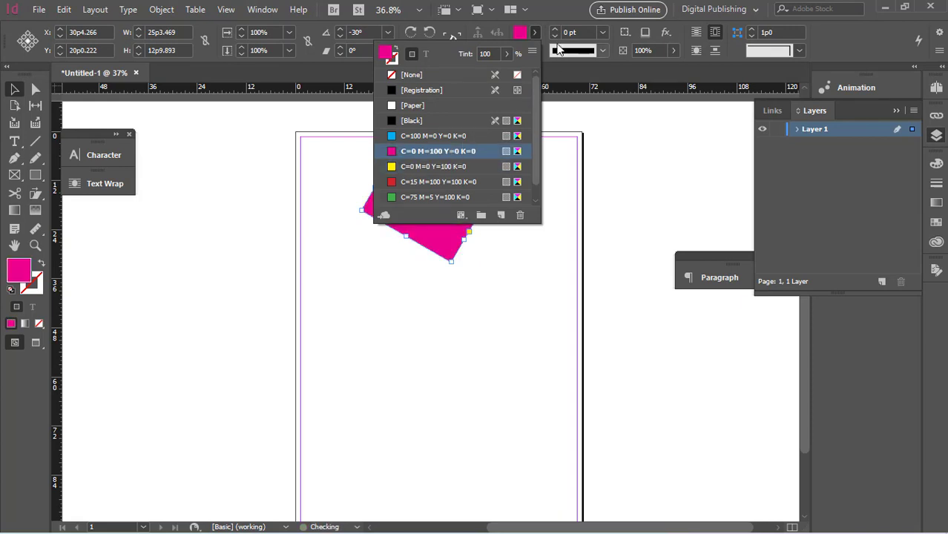
Try the None, Registration, Paper and yellow C=0 M=0 Y=100 K=0 swatches as the rectangle's fill
click(508, 75)
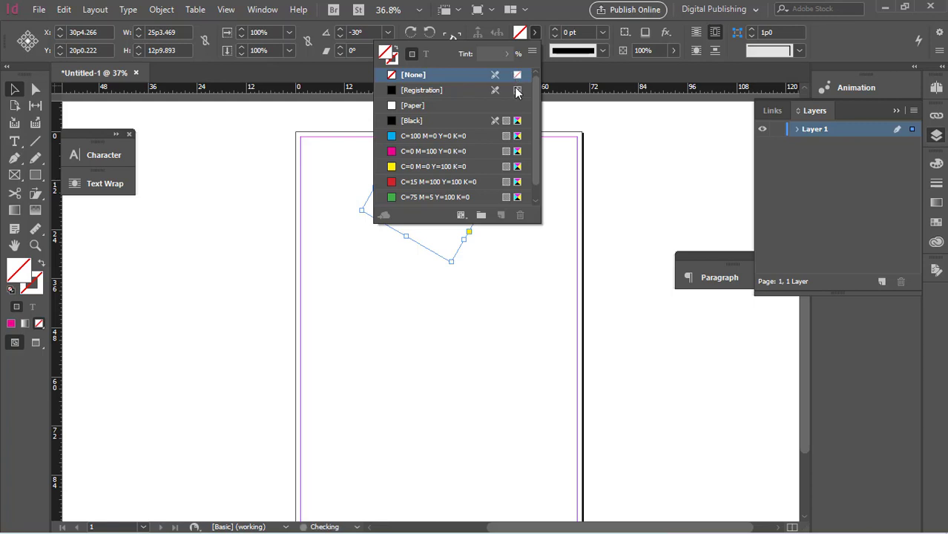
click(518, 94)
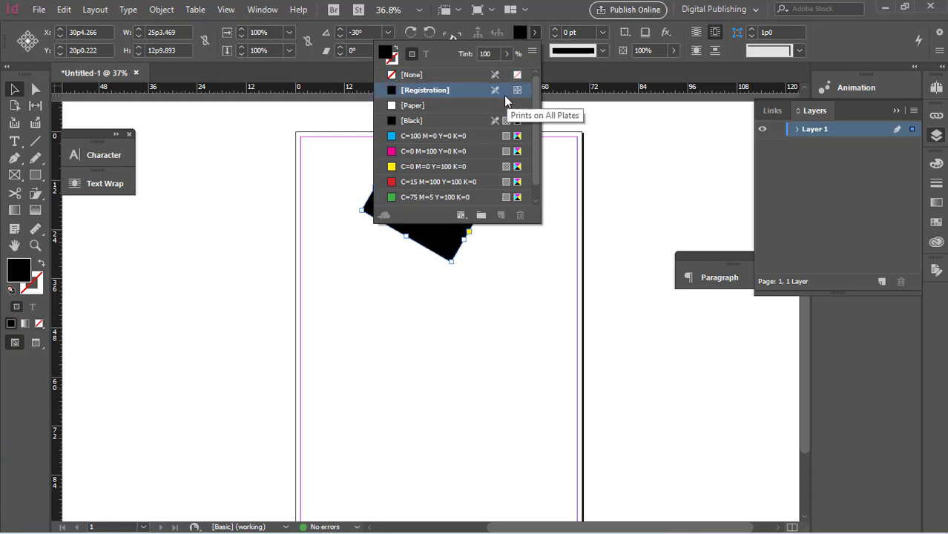
click(462, 107)
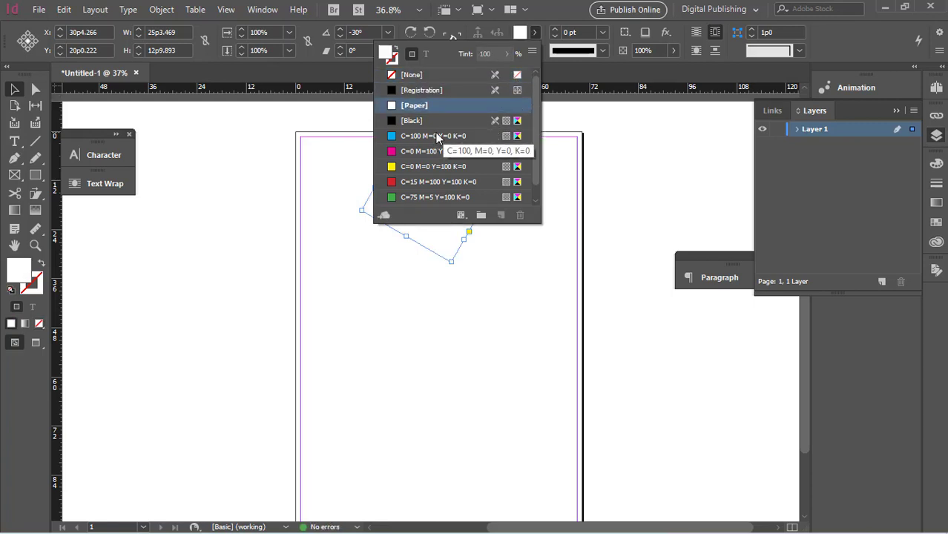
click(435, 166)
click(435, 166)
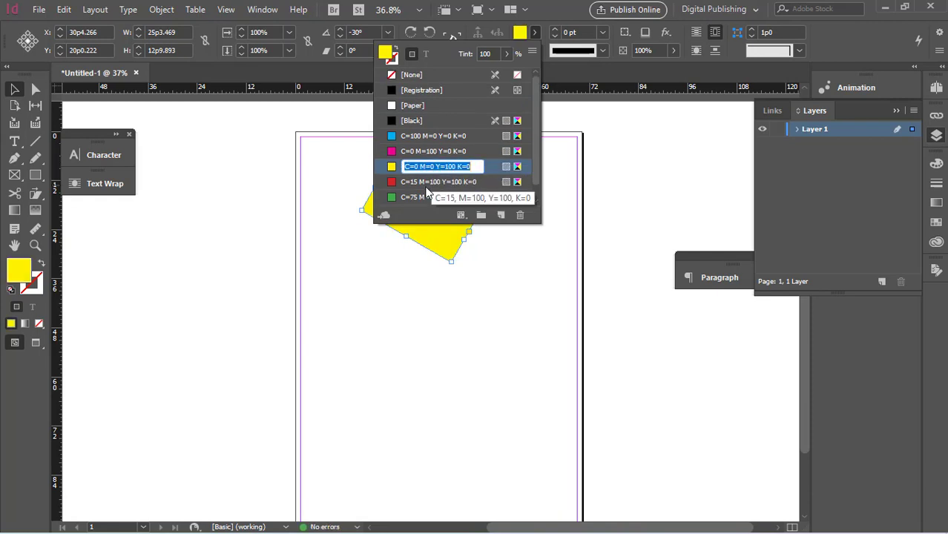
Fill the rectangle with the C=100 M=0 Y=0 K=0 swatch, and try the fill's tint adjustment
click(424, 137)
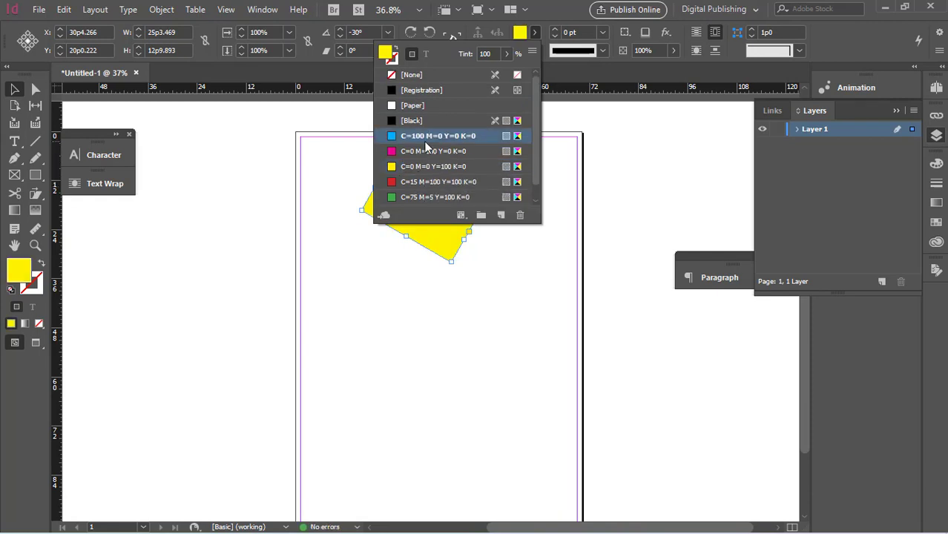
scroll(428, 141, down, 1)
scroll(438, 134, up, 1)
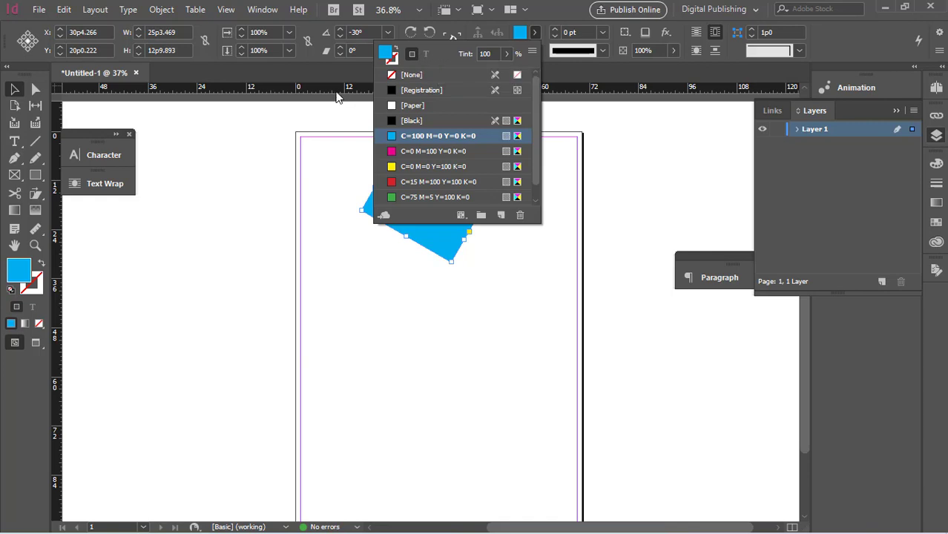
click(505, 56)
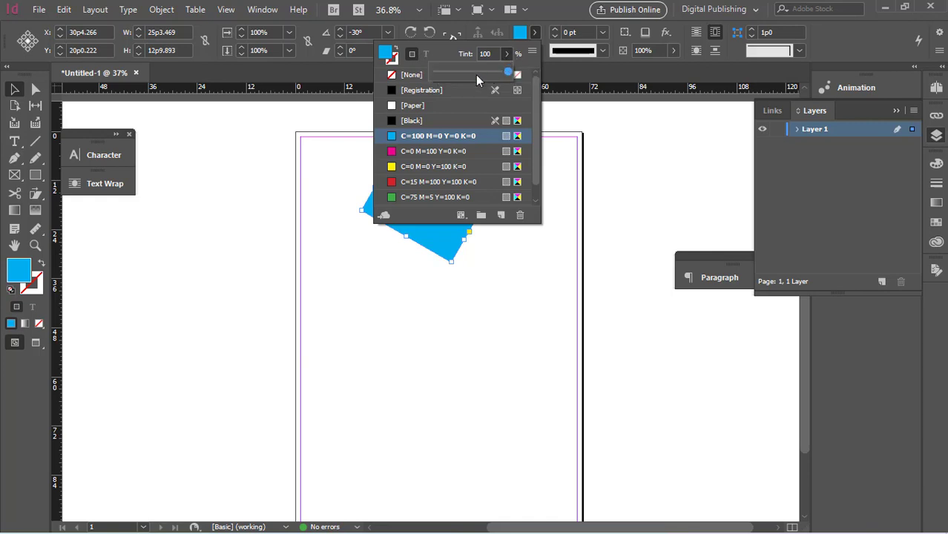
drag(477, 79, 539, 71)
drag(504, 72, 544, 78)
click(544, 21)
click(545, 7)
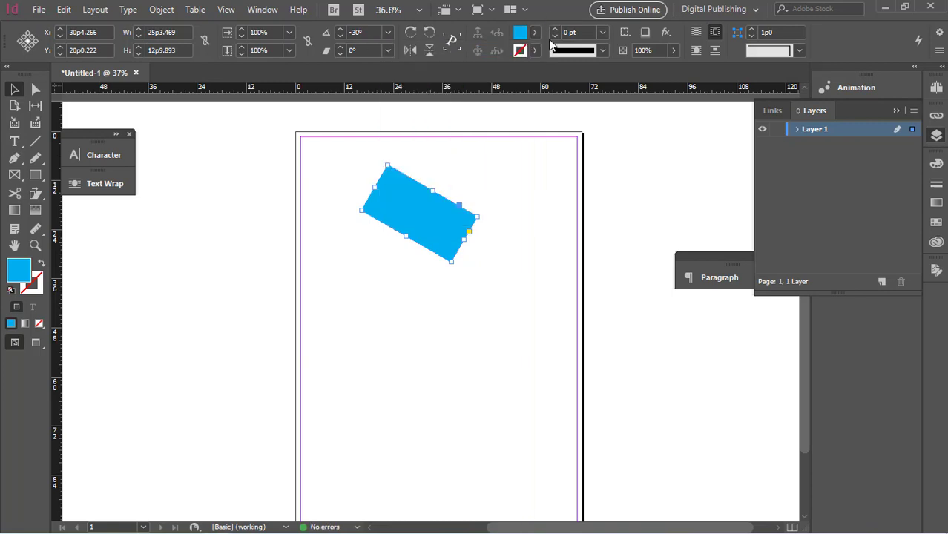
Apply the C=0 M=100 Y=0 K=0 swatch to the rectangle's stroke
click(534, 52)
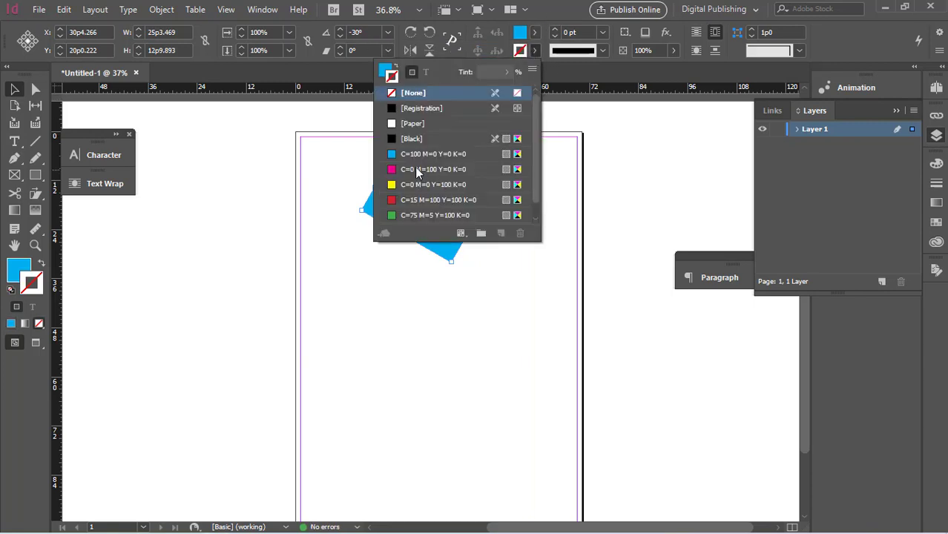
click(417, 174)
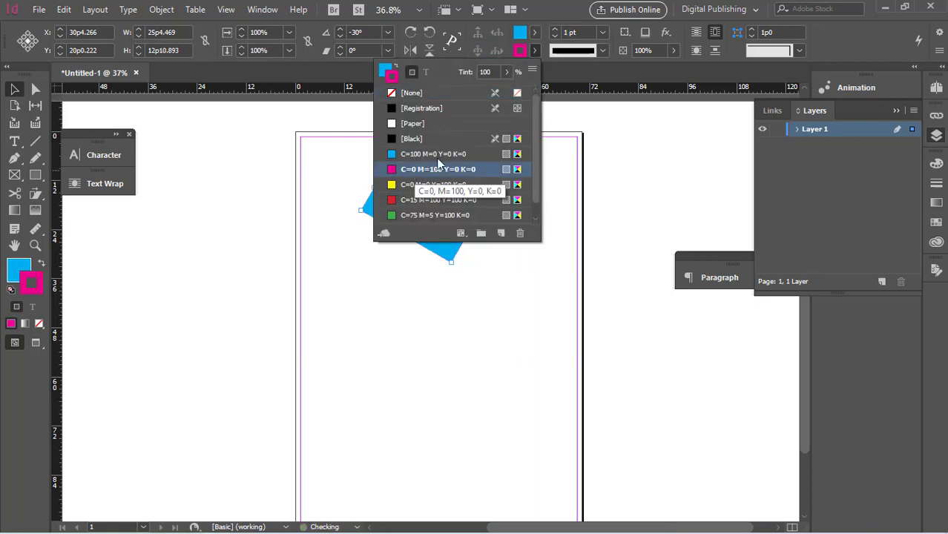
click(565, 74)
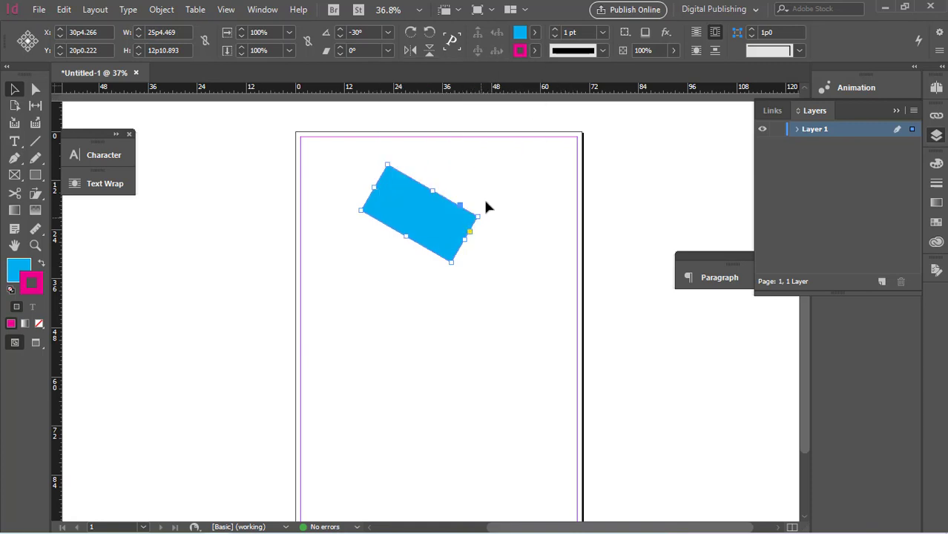
Set the rectangle's stroke weight to 3 pt, and increase it to 7 pt
click(603, 32)
click(585, 135)
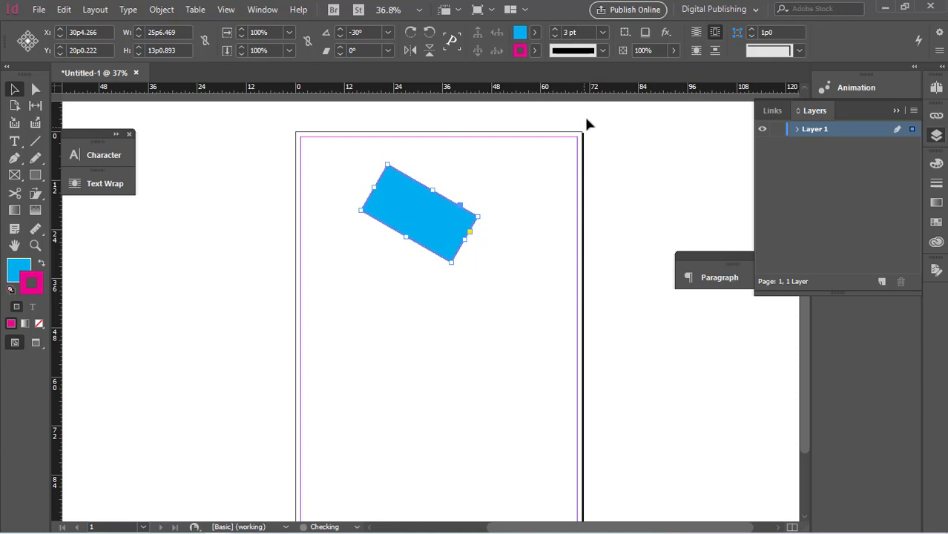
click(601, 37)
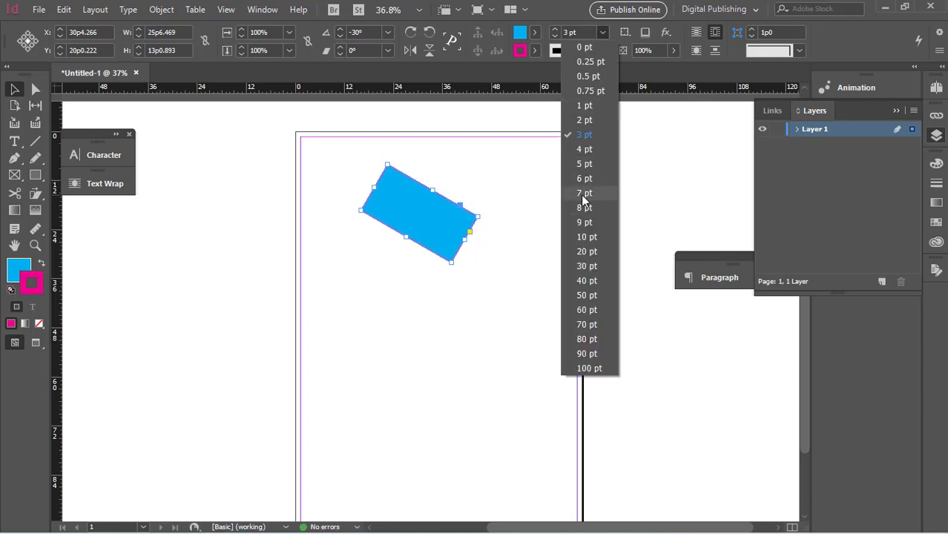
click(583, 193)
Rotate the rectangle freehand to about 176°, and straighten it to 180°
drag(485, 231, 356, 239)
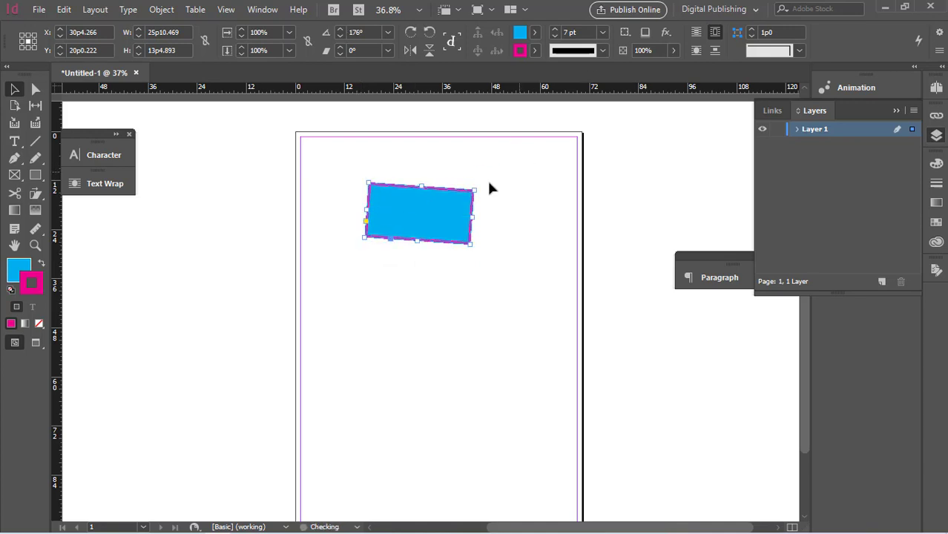
mouse_move(479, 189)
mouse_down()
mouse_move(485, 176)
mouse_move(483, 190)
mouse_up()
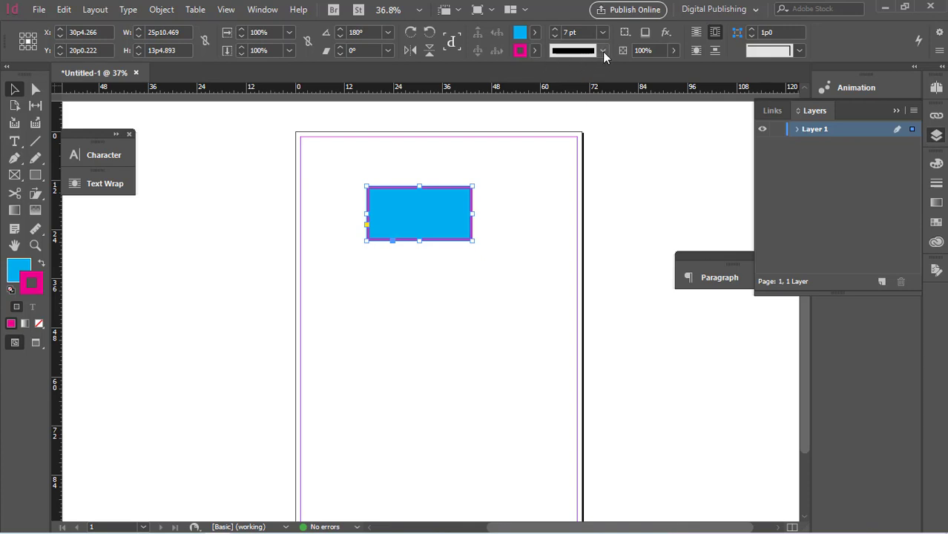
Change the rectangle's stroke type to Thick - Thick and deselect it for a closer look at the outline
click(604, 51)
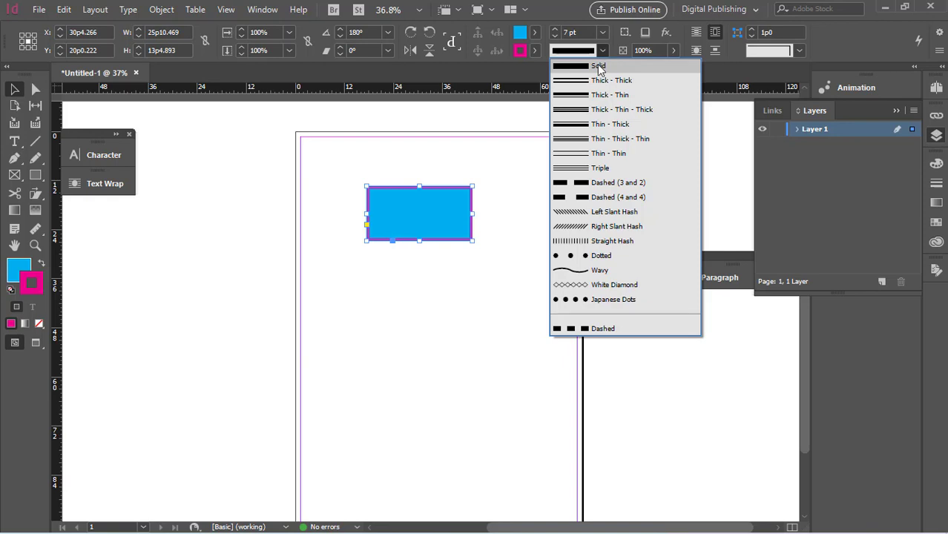
click(598, 81)
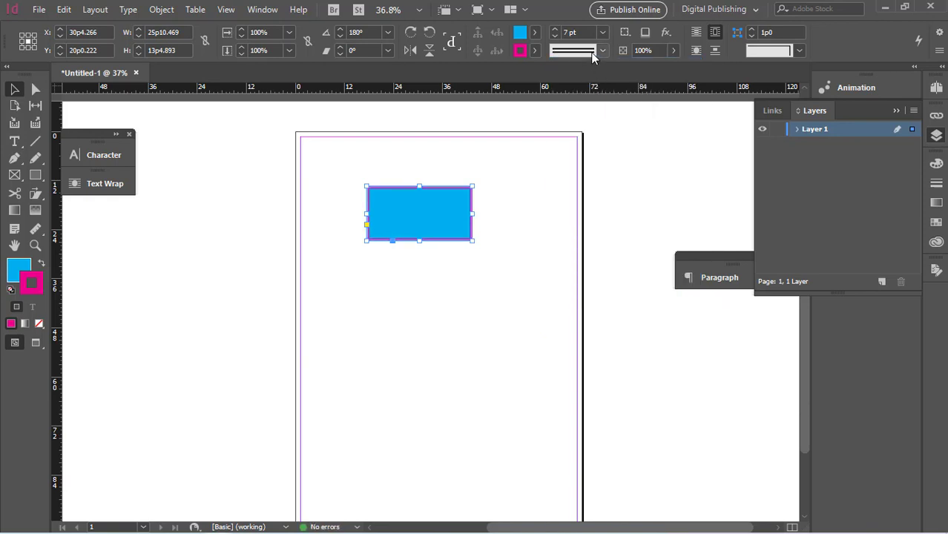
click(535, 185)
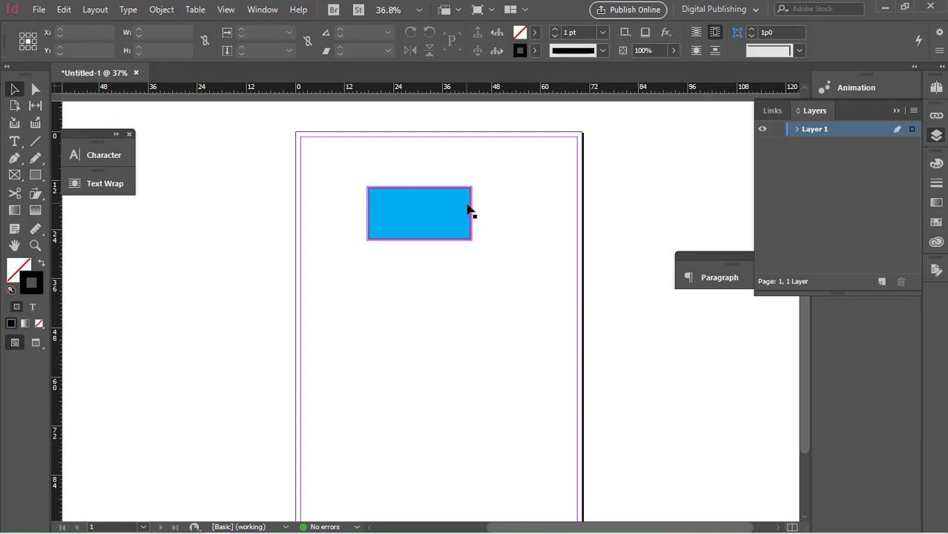
key(ctrl+equal)
key(ctrl+equal)
key(ctrl+equal)
drag(506, 208, 466, 339)
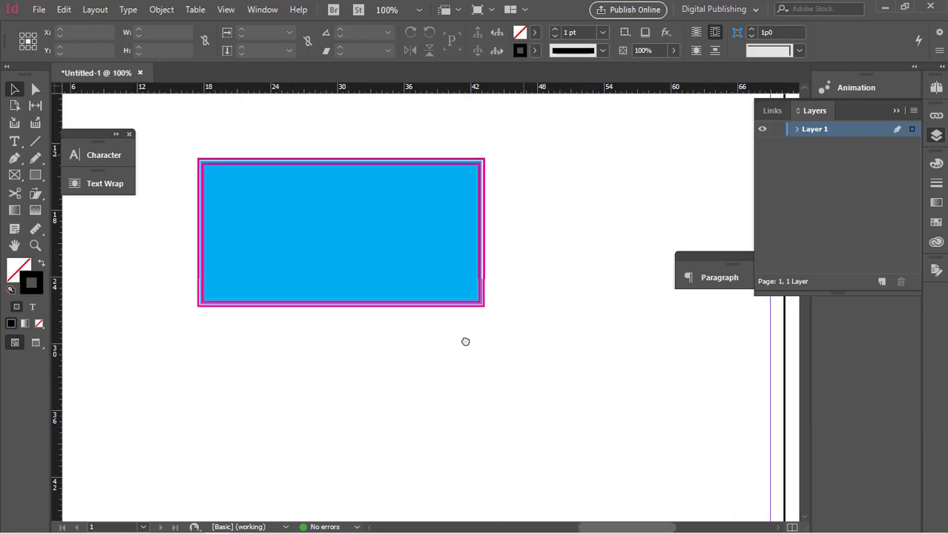
Reselect the rectangle and change its stroke type to Thick - Thin - Thick
click(488, 168)
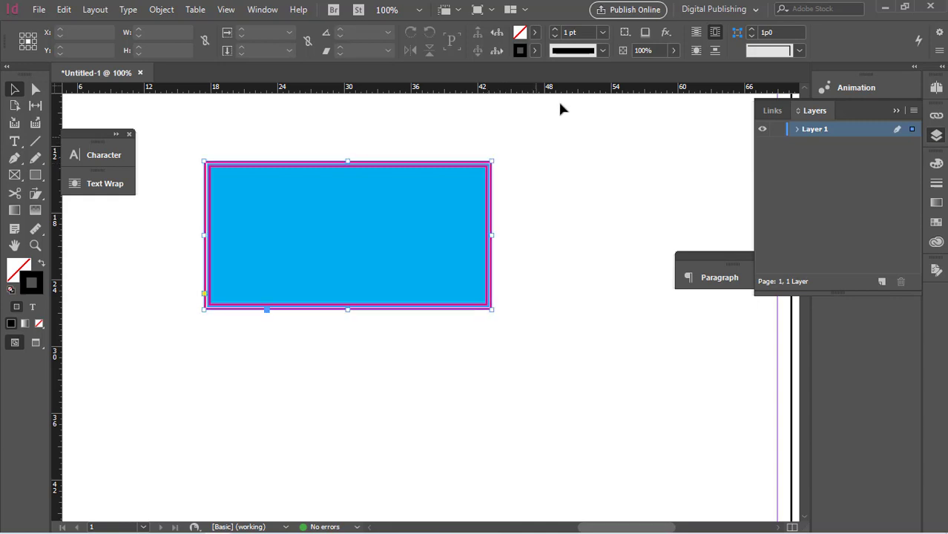
click(604, 50)
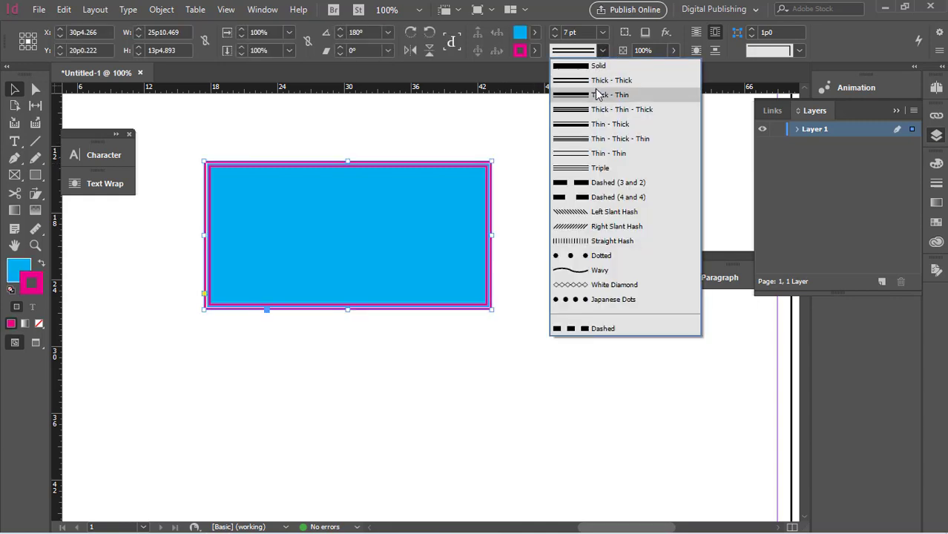
click(594, 111)
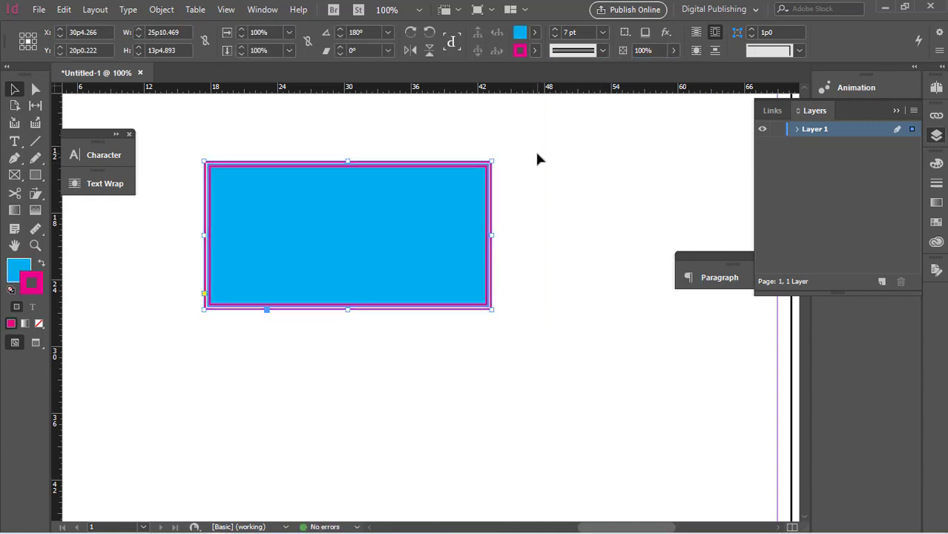
click(535, 149)
Select the rectangle again and give its outline the Triple stroke type
click(479, 170)
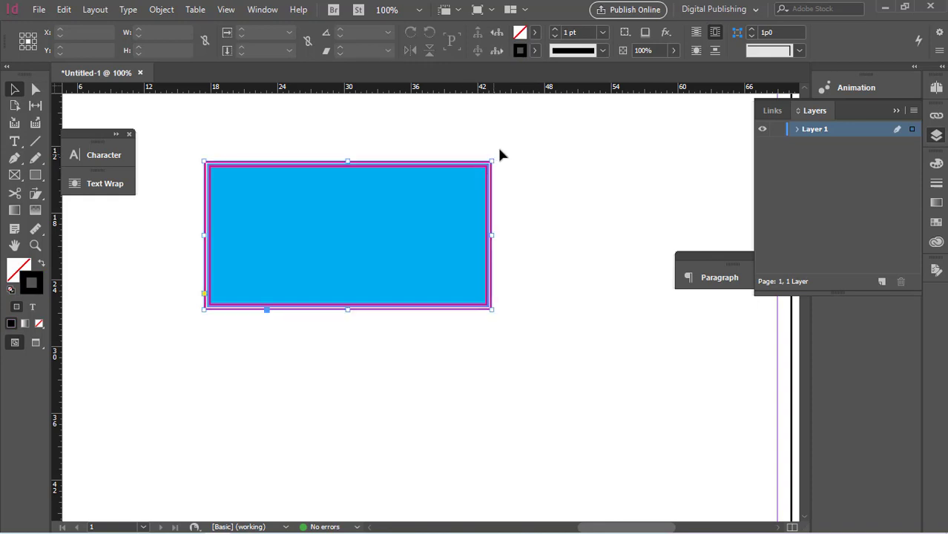
click(604, 50)
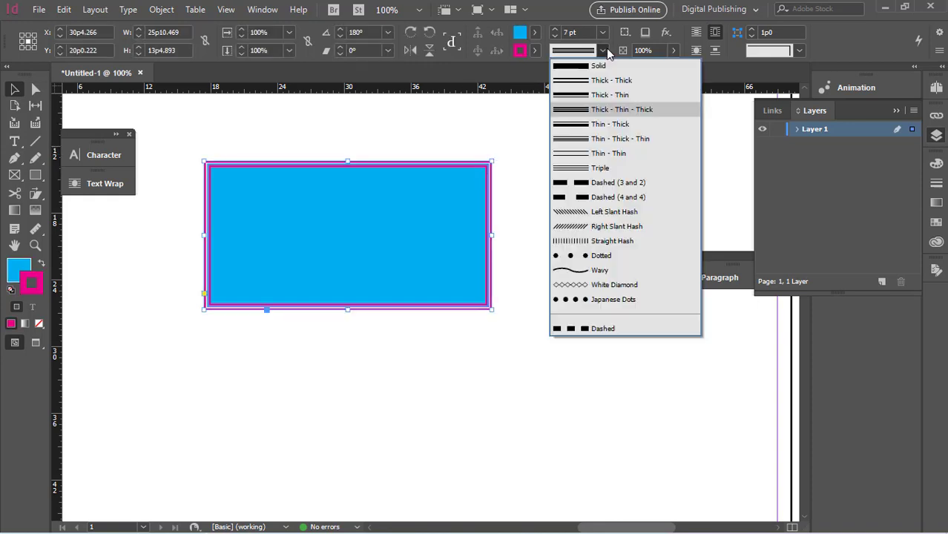
click(596, 170)
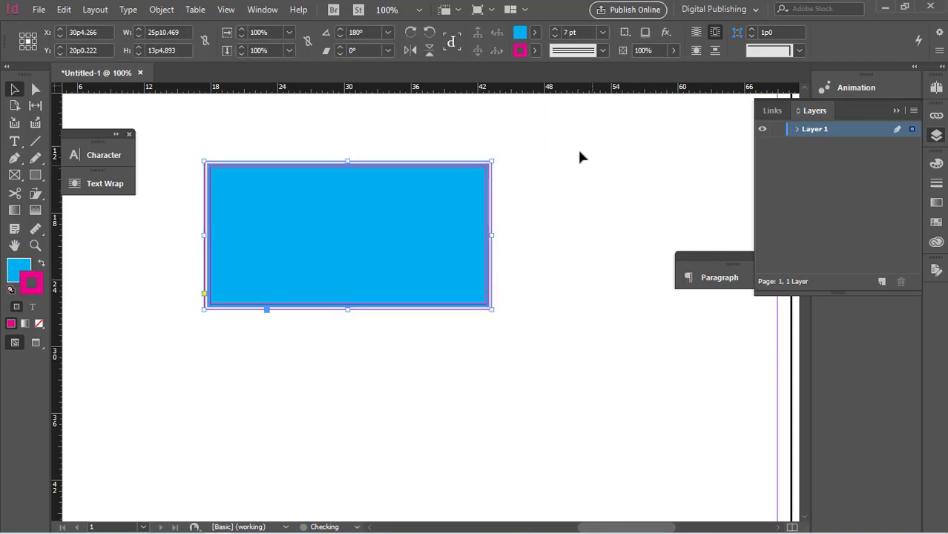
Apply the Dashed (3 and 2) stroke type to the rectangle, and switch it to Dashed (4 and 4)
click(603, 52)
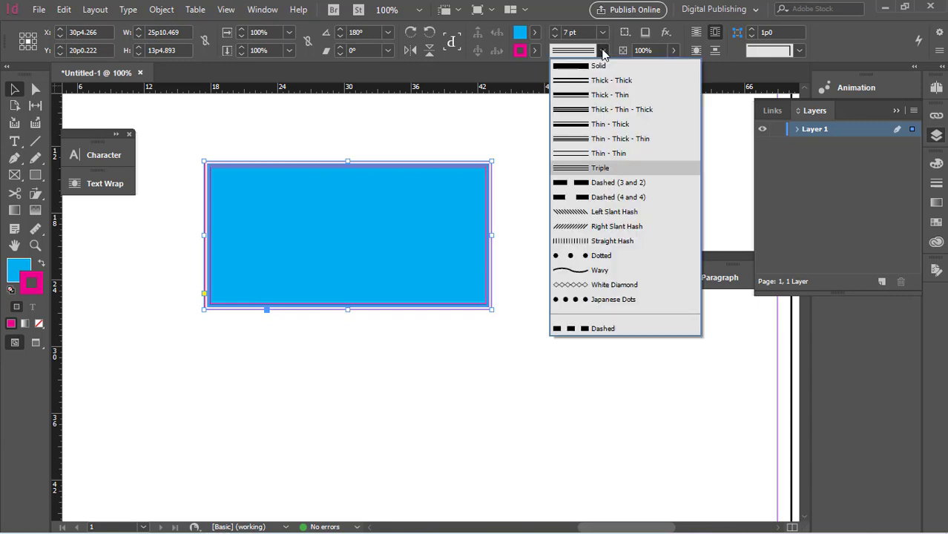
click(578, 182)
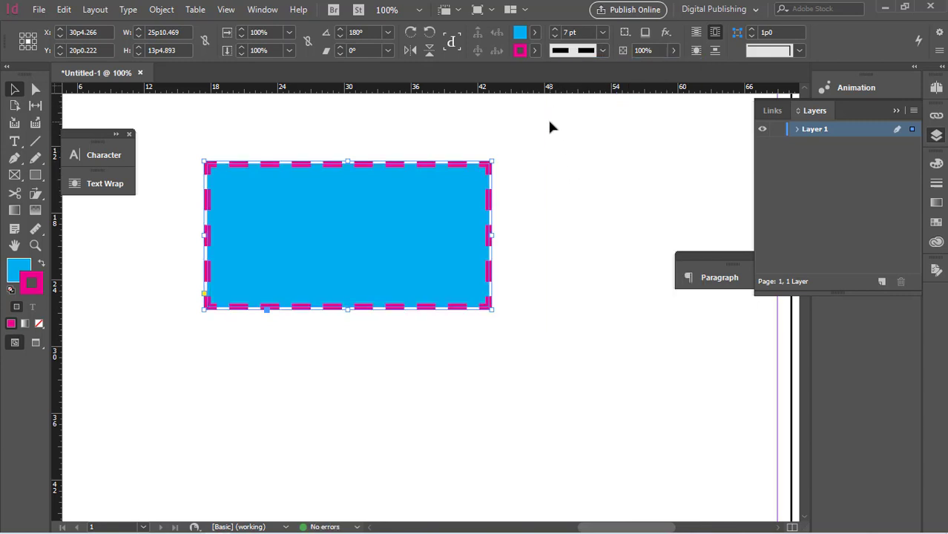
click(604, 50)
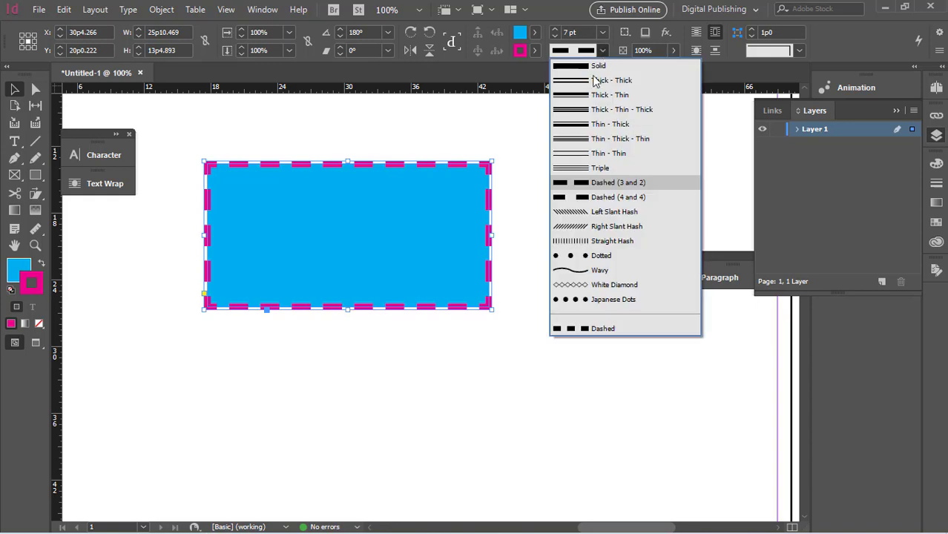
click(570, 201)
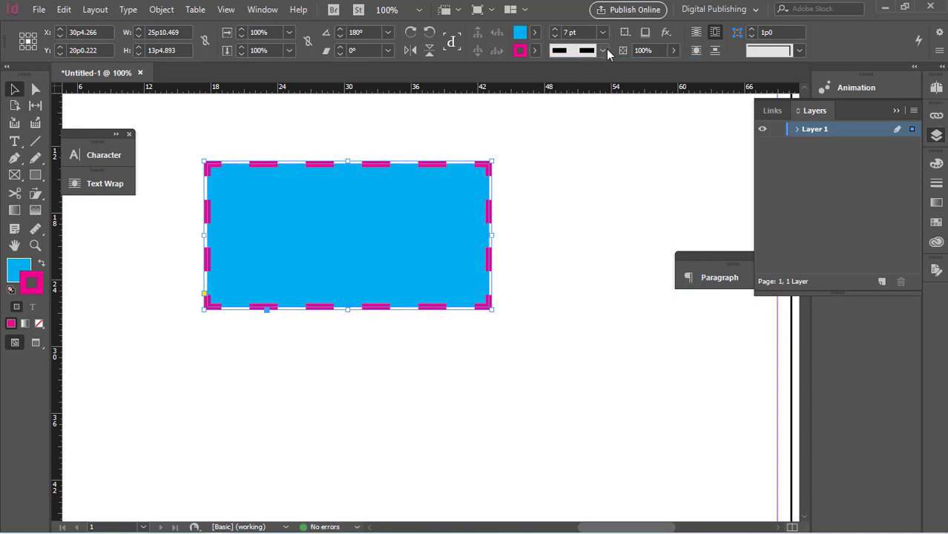
Apply the Left Slant Hash stroke type to the rectangle, and switch it to Right Slant Hash
click(603, 50)
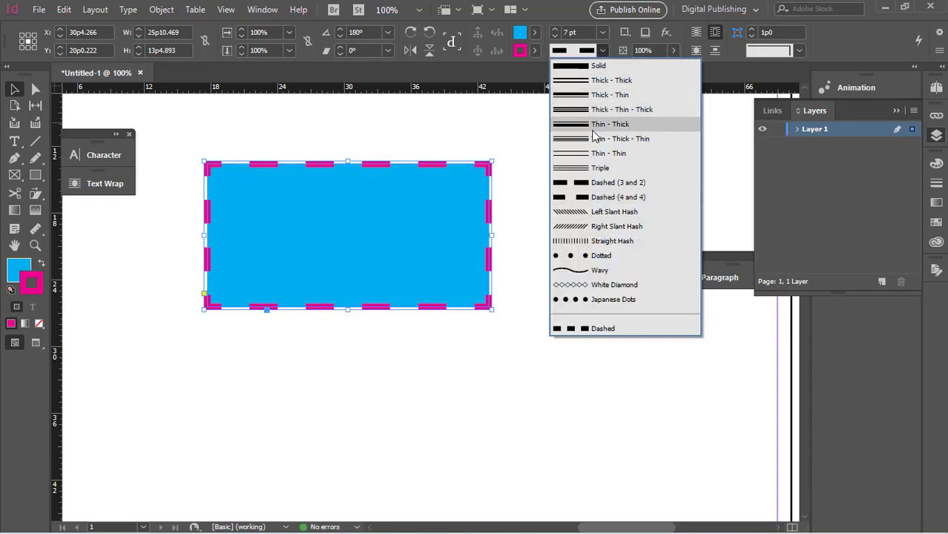
click(583, 215)
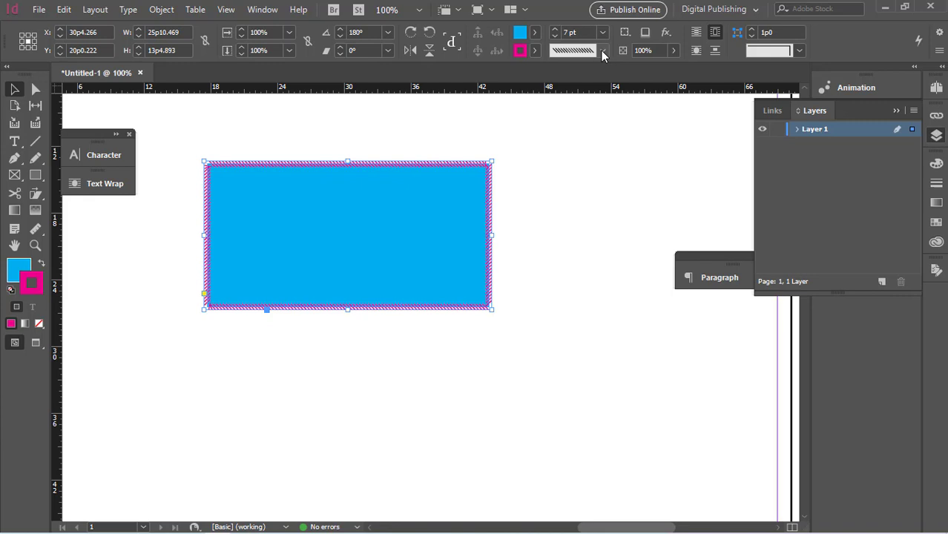
click(602, 50)
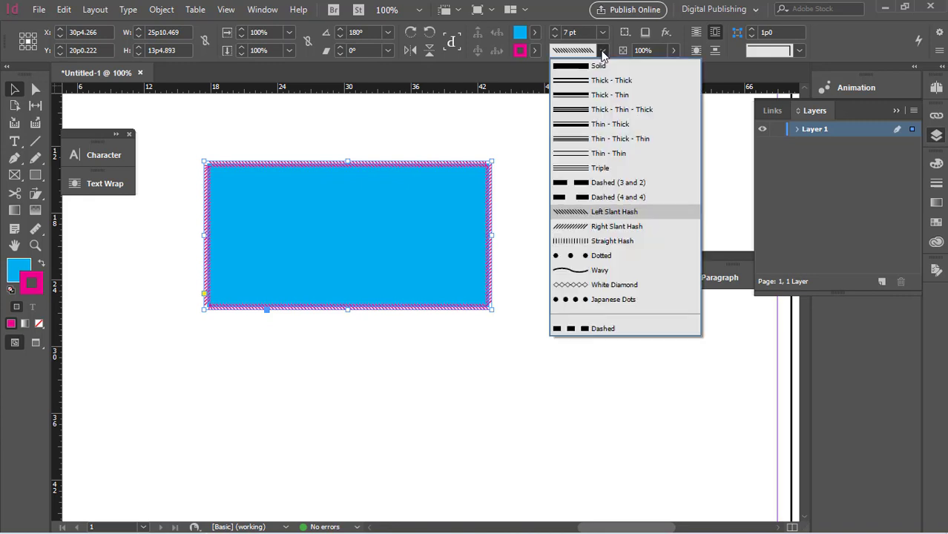
click(558, 229)
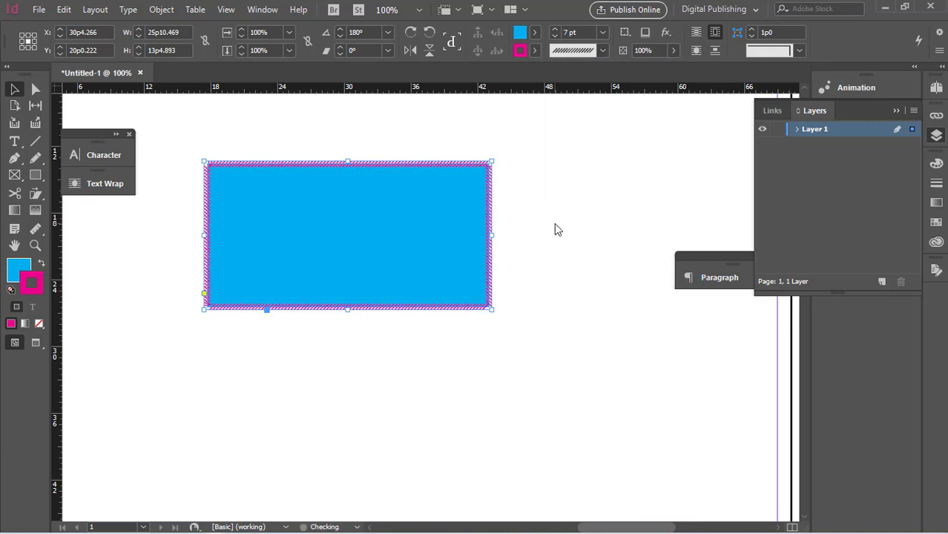
Try the Straight Hash stroke type on the rectangle, and replace it with Dotted
click(602, 51)
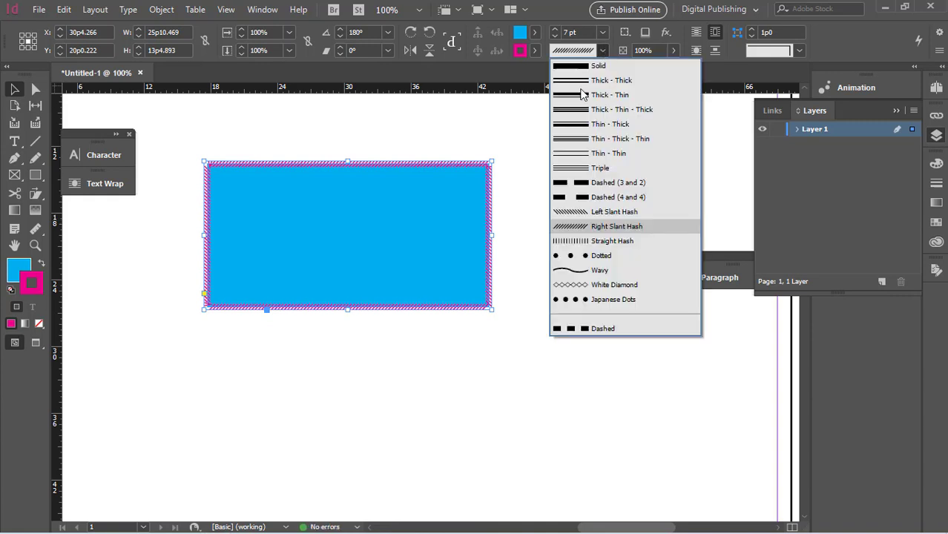
click(565, 242)
click(602, 50)
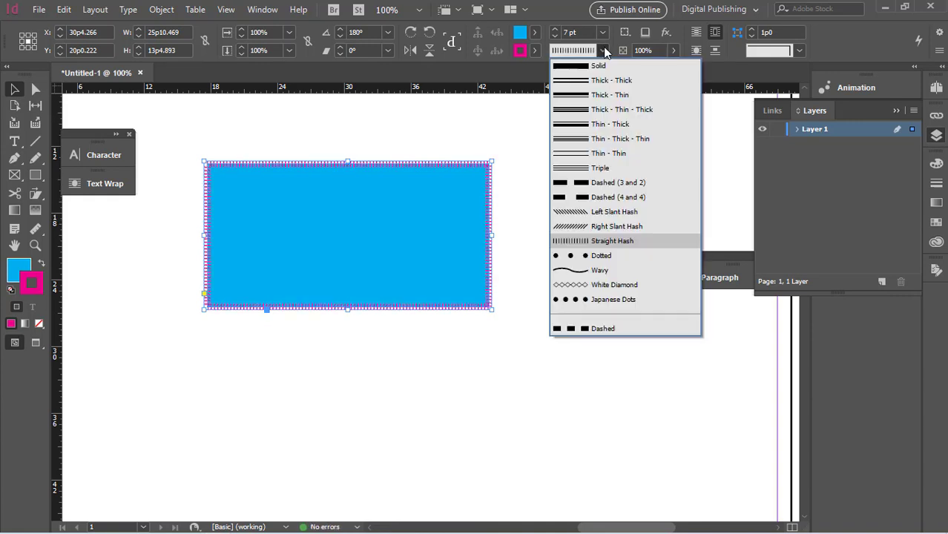
click(562, 256)
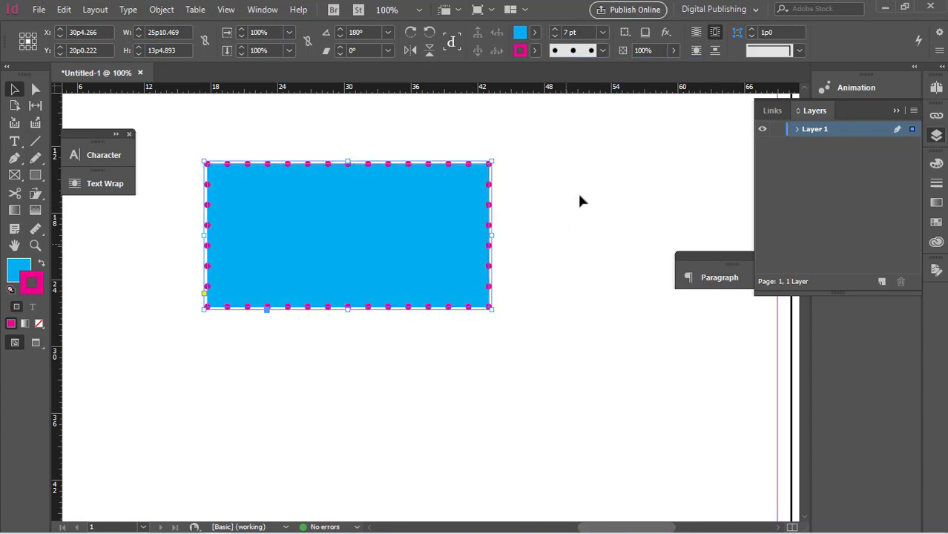
click(604, 49)
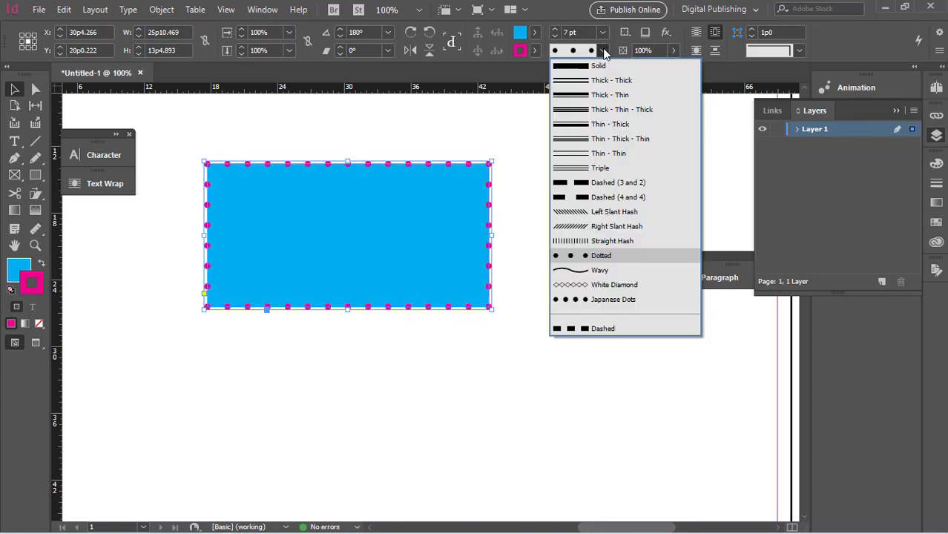
click(605, 50)
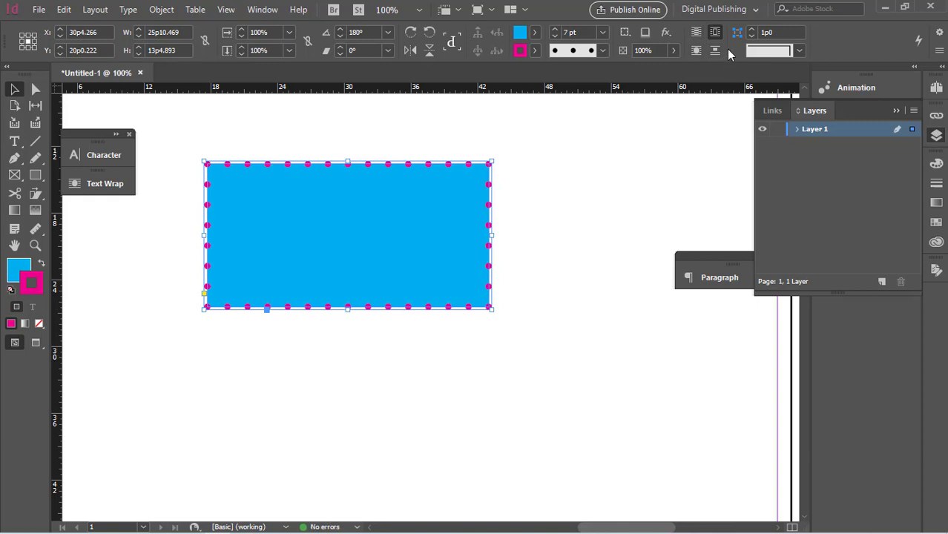
Increase the rectangle's corner size to 1p4
click(752, 31)
click(752, 30)
click(752, 30)
click(753, 31)
Try stroke weights of 9, 50, 1 and 2 pt on the rectangle's dotted outline
click(603, 32)
click(586, 222)
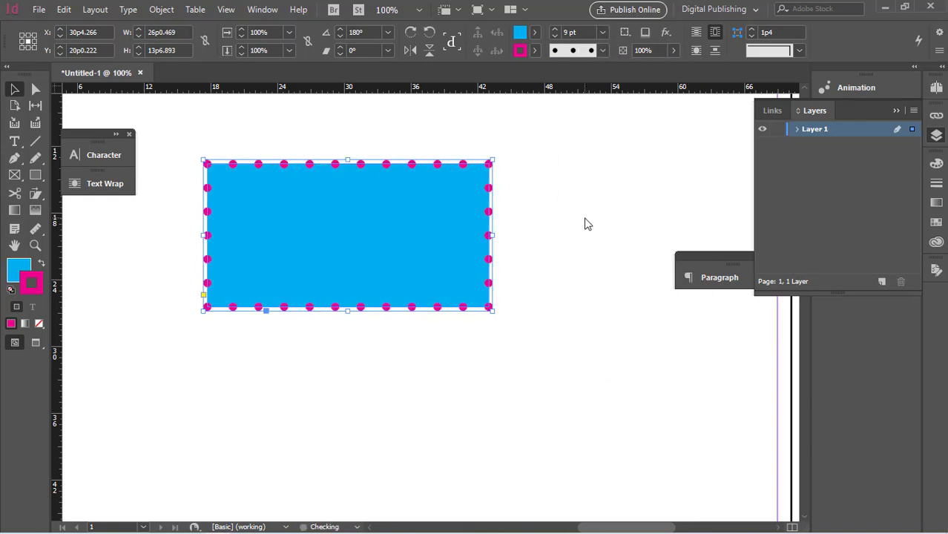
click(603, 32)
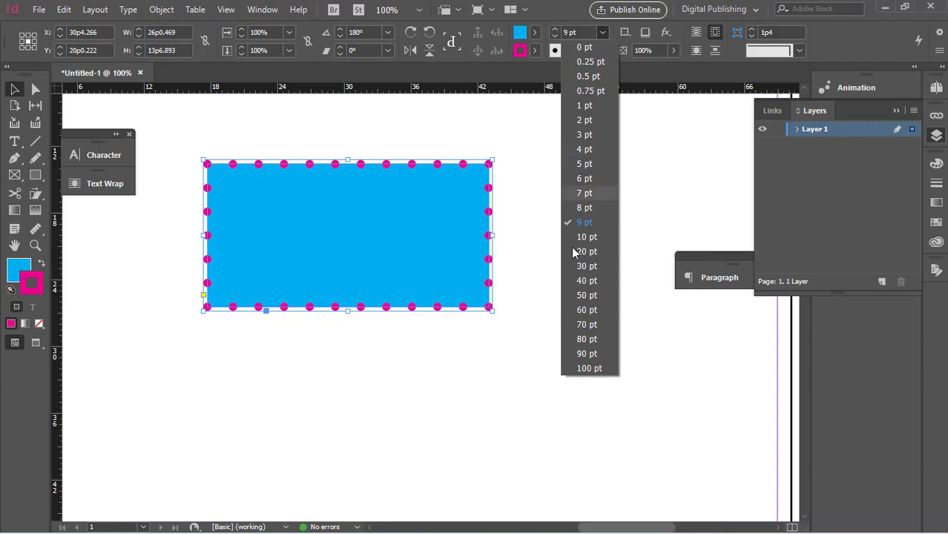
click(577, 297)
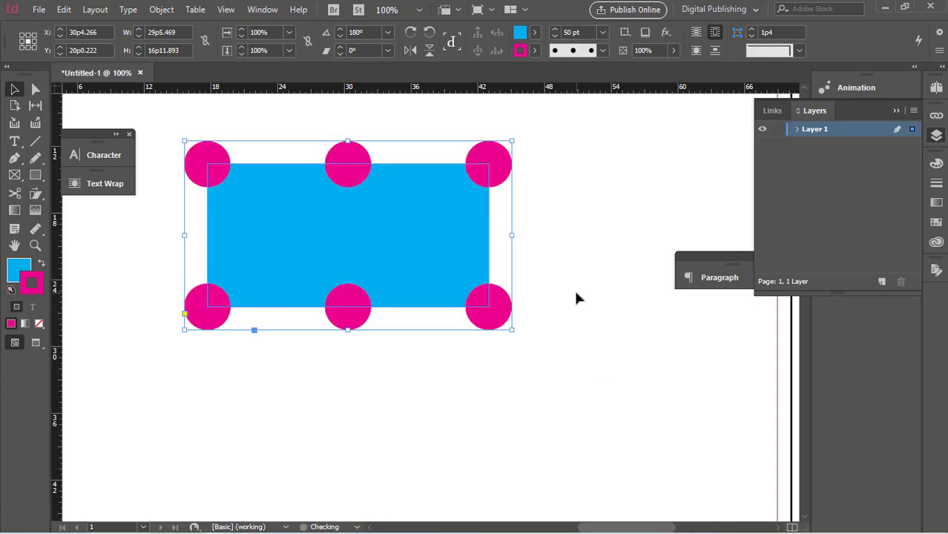
click(605, 30)
click(586, 105)
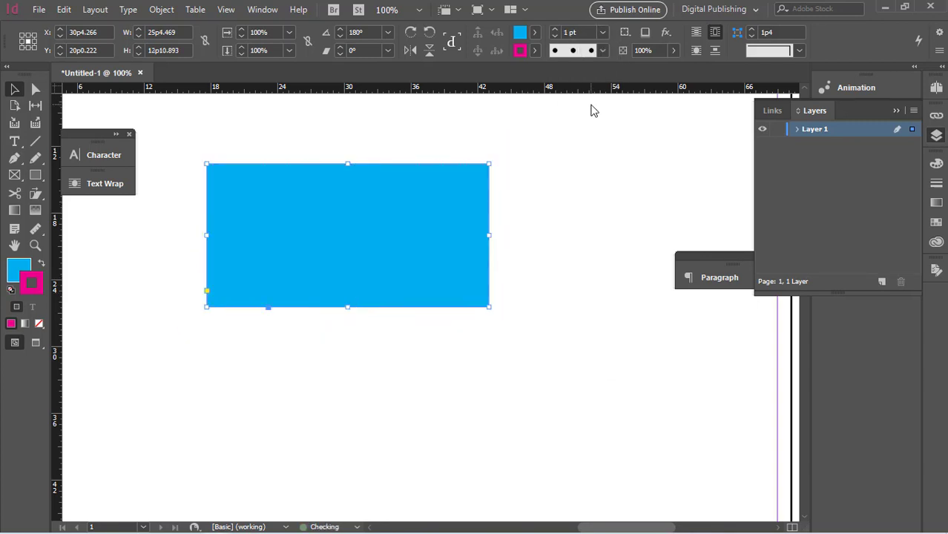
click(604, 34)
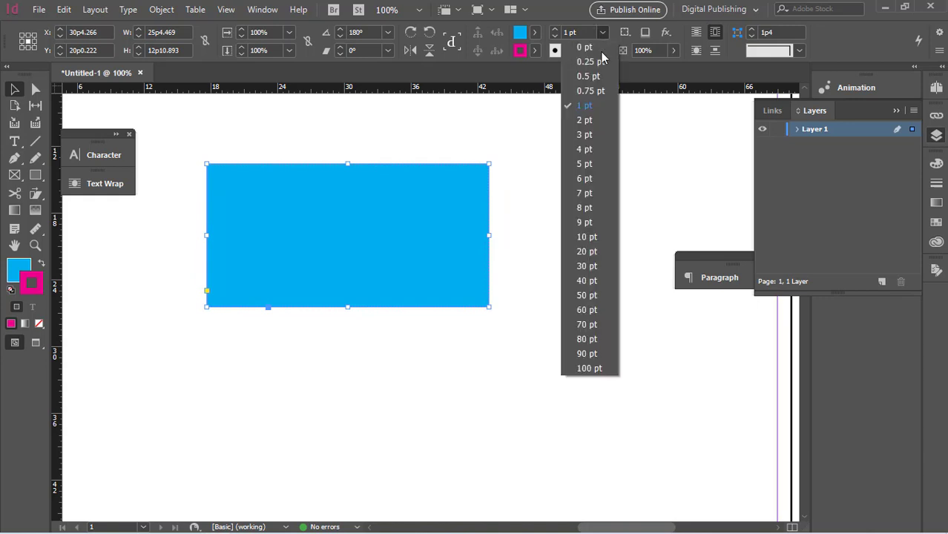
click(589, 118)
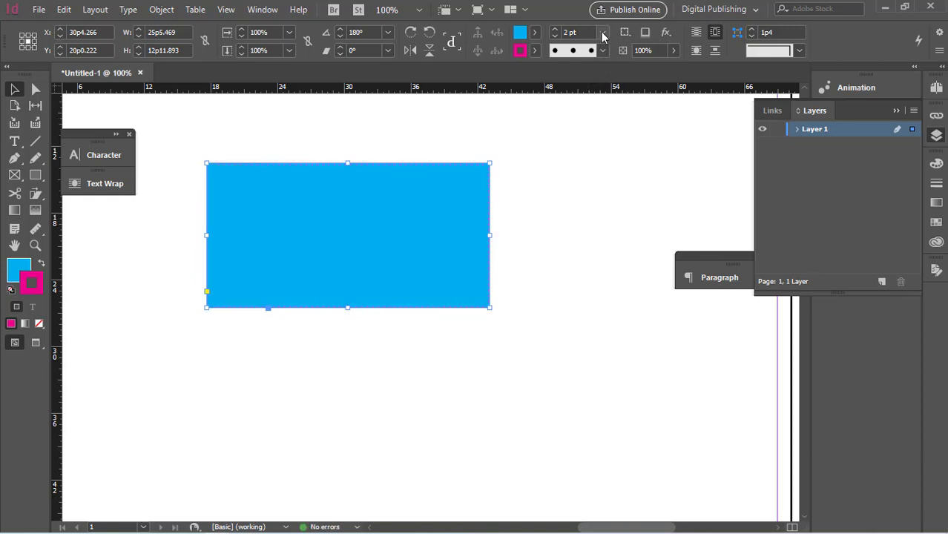
Set the rectangle's stroke weight to 4 pt, change its stroke type to White Diamond, and deselect it
click(603, 33)
click(585, 149)
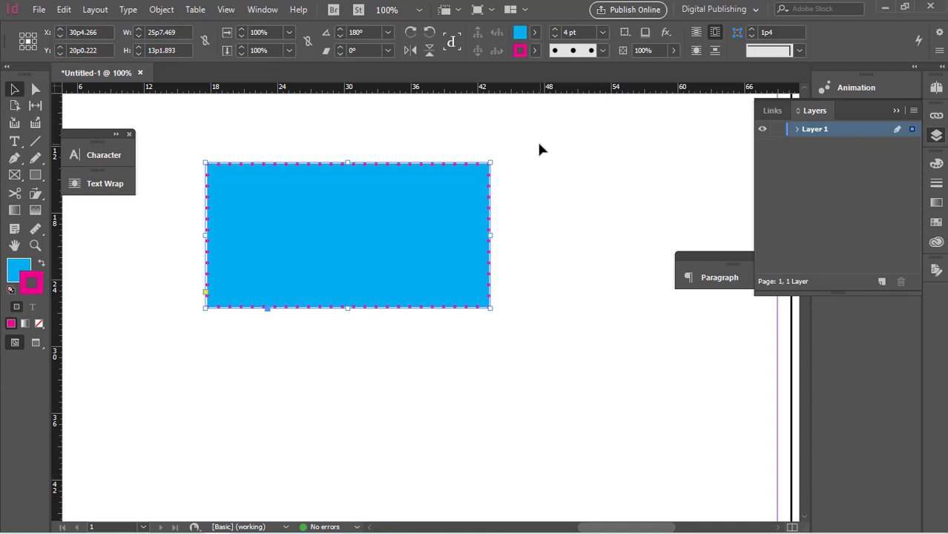
click(603, 52)
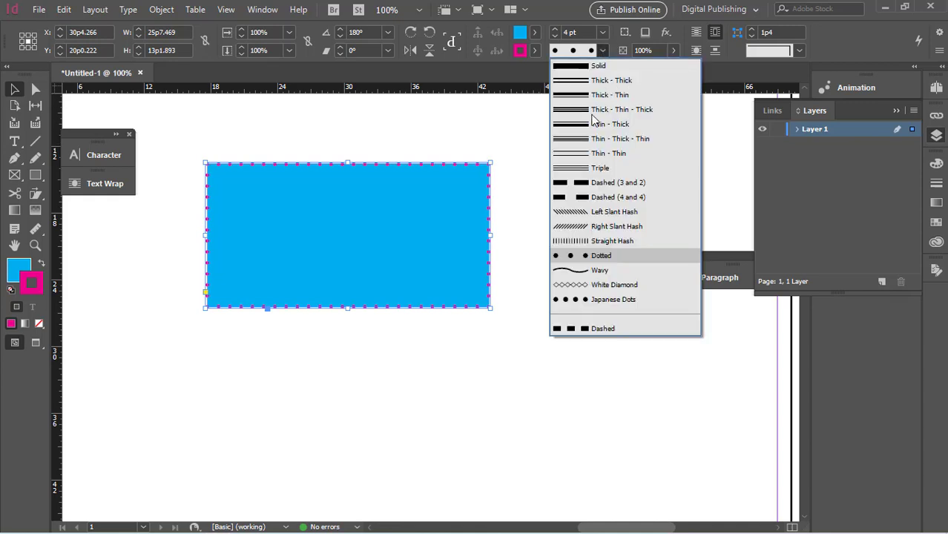
click(579, 283)
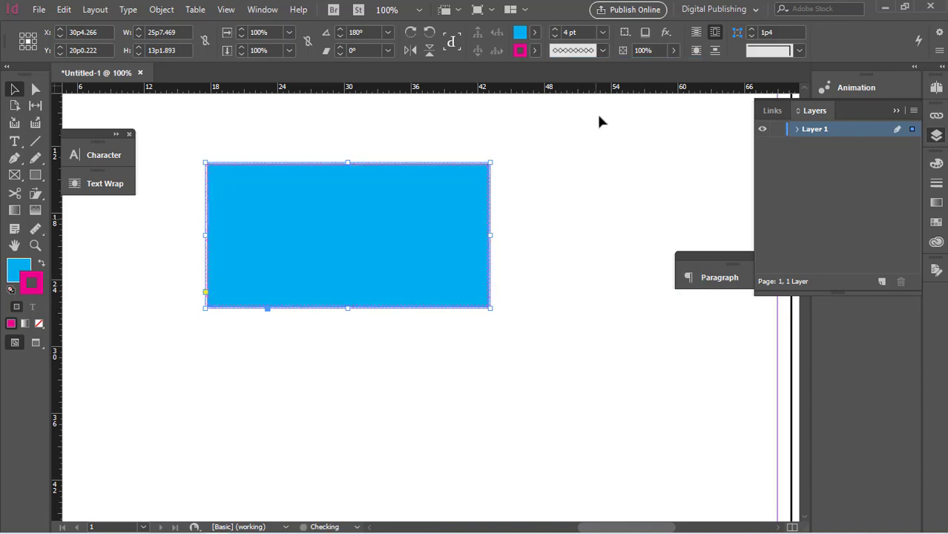
click(604, 51)
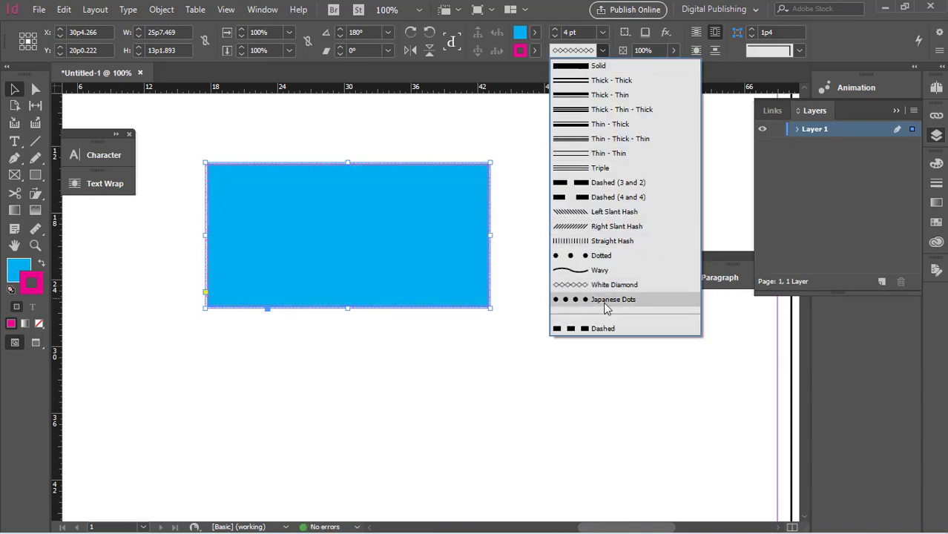
click(532, 265)
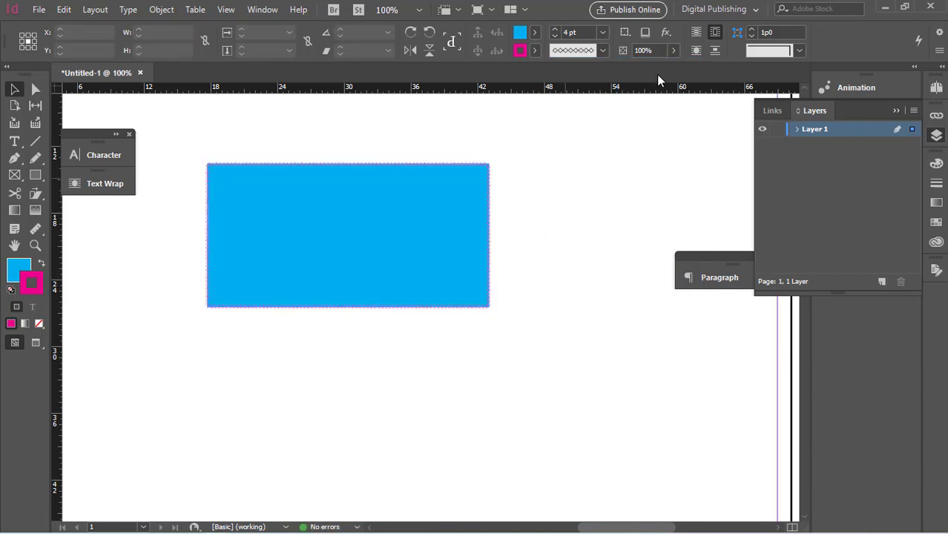
Try stroke weights of 30 pt with nothing selected, and 20 and 10 pt on the selected rectangle's White Diamond outline
click(602, 32)
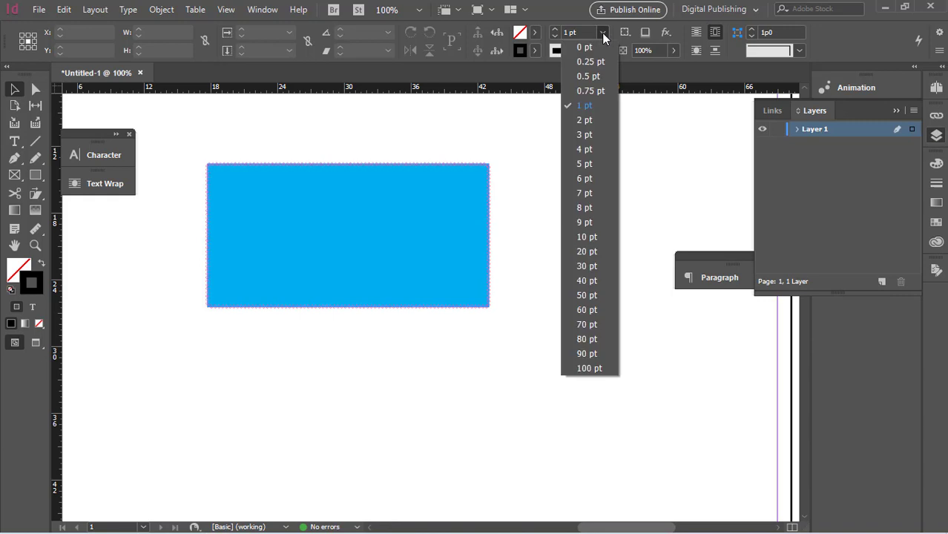
click(585, 269)
click(487, 197)
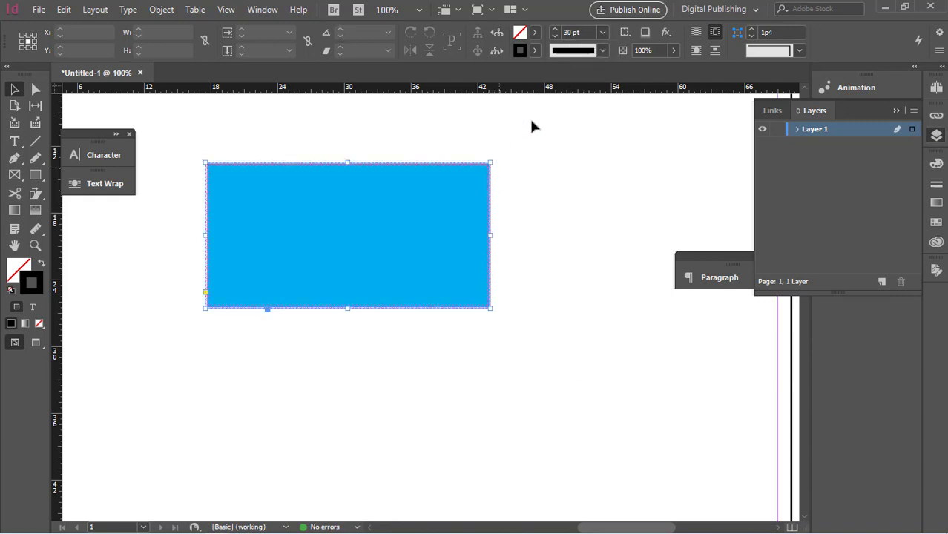
click(602, 33)
click(591, 253)
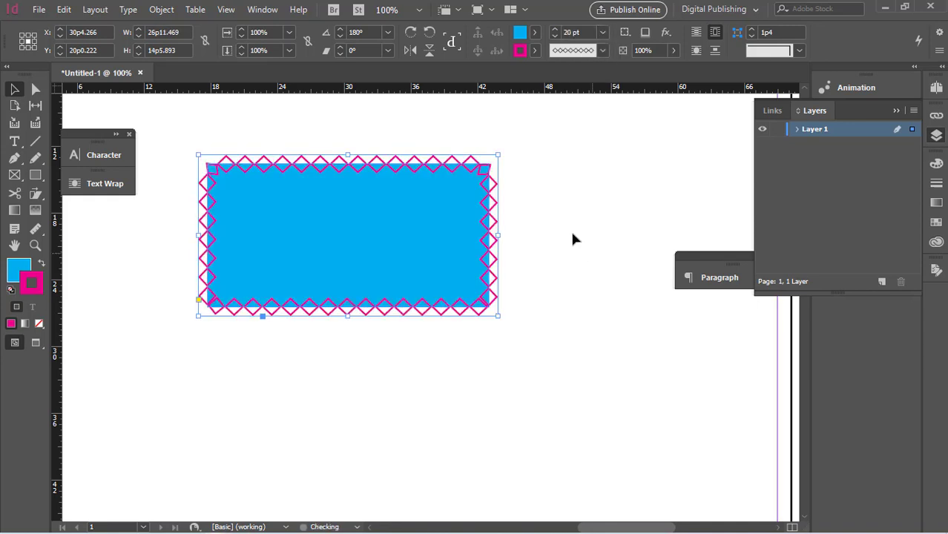
click(602, 32)
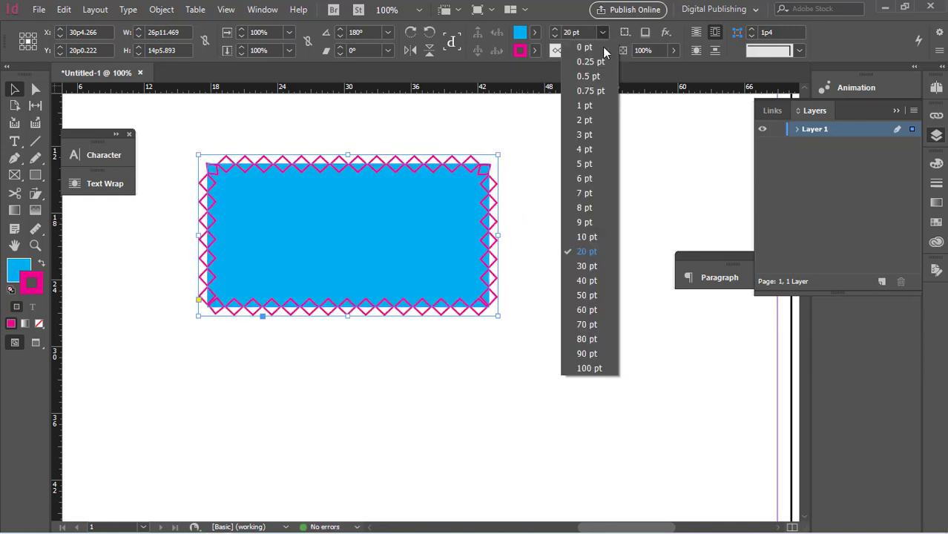
click(578, 239)
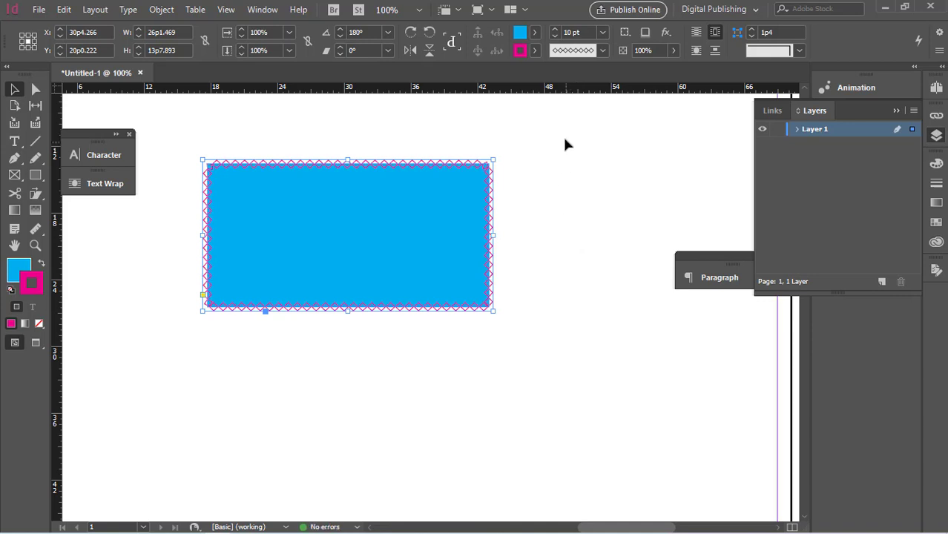
Change the rectangle's stroke type to Dashed, try a 1 pt weight, and set the stroke weight to 2 pt
click(608, 48)
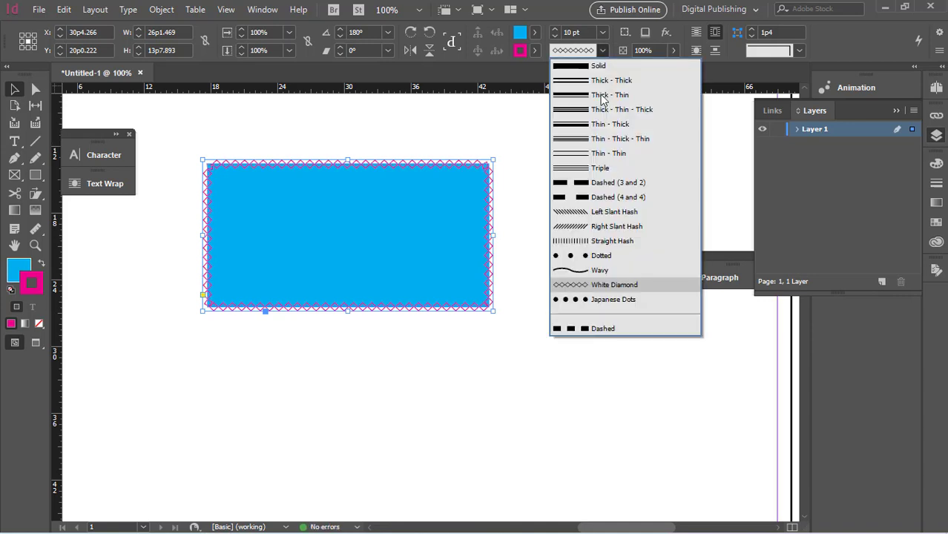
click(593, 331)
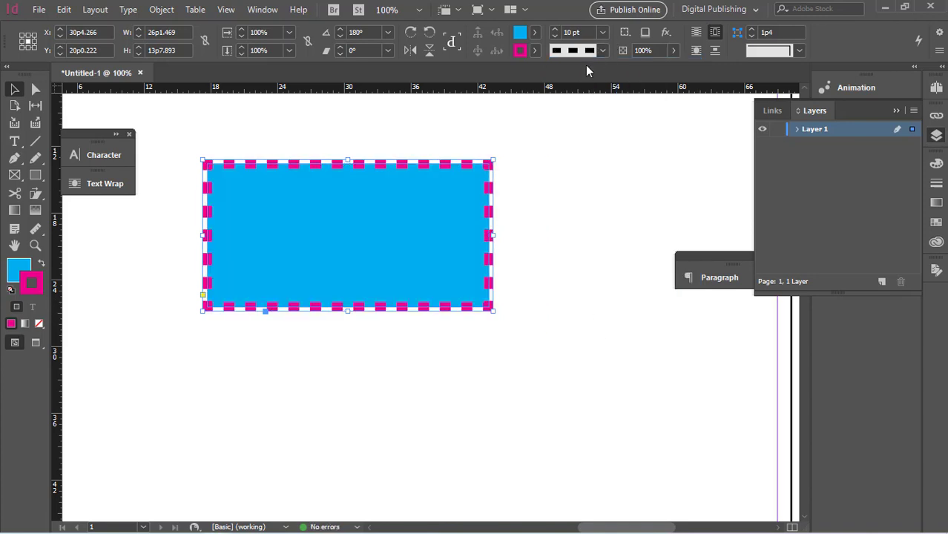
click(603, 33)
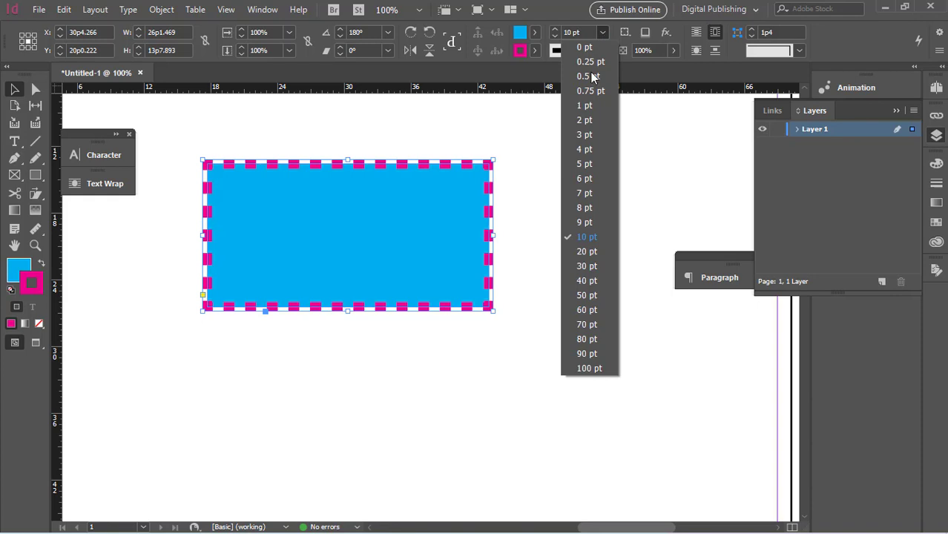
click(585, 106)
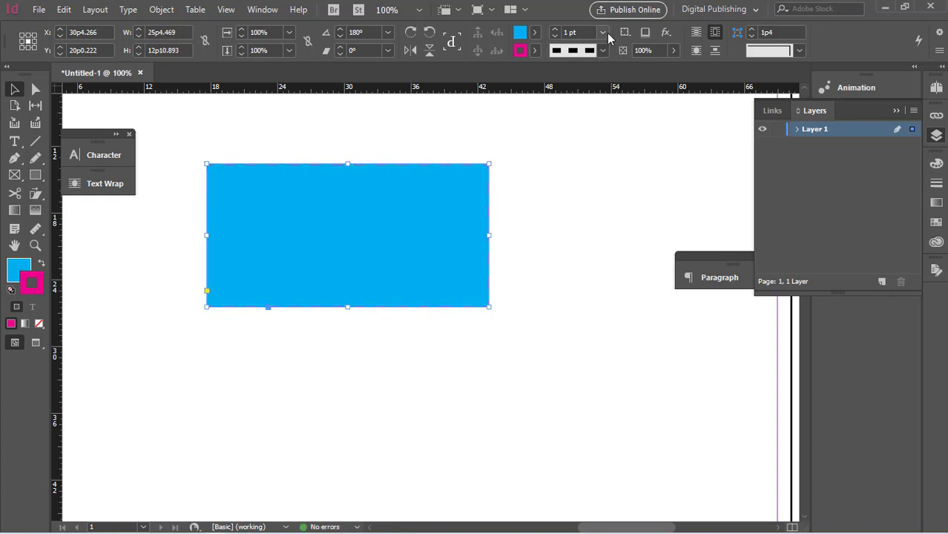
click(604, 33)
click(585, 121)
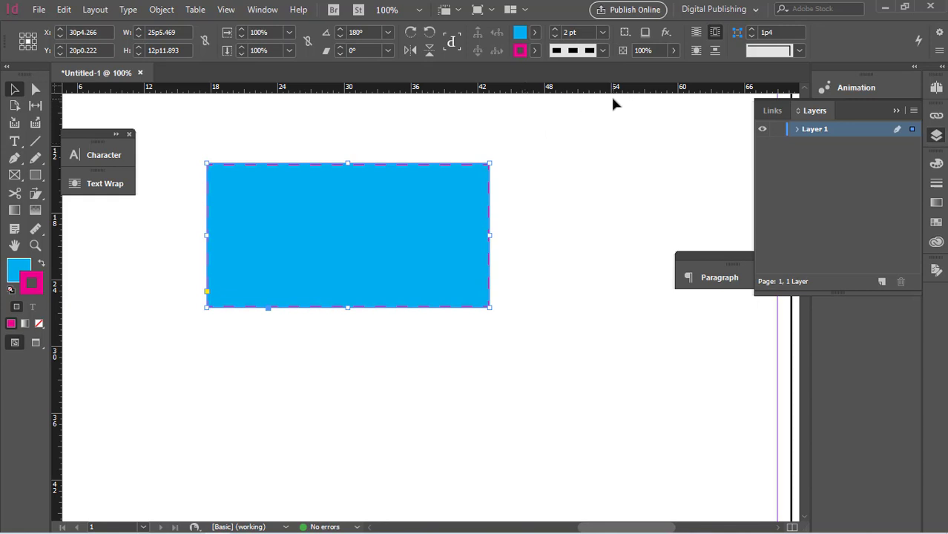
Try Stroke and Fill as the target for the rectangle's effects, and deselect the rectangle
click(626, 32)
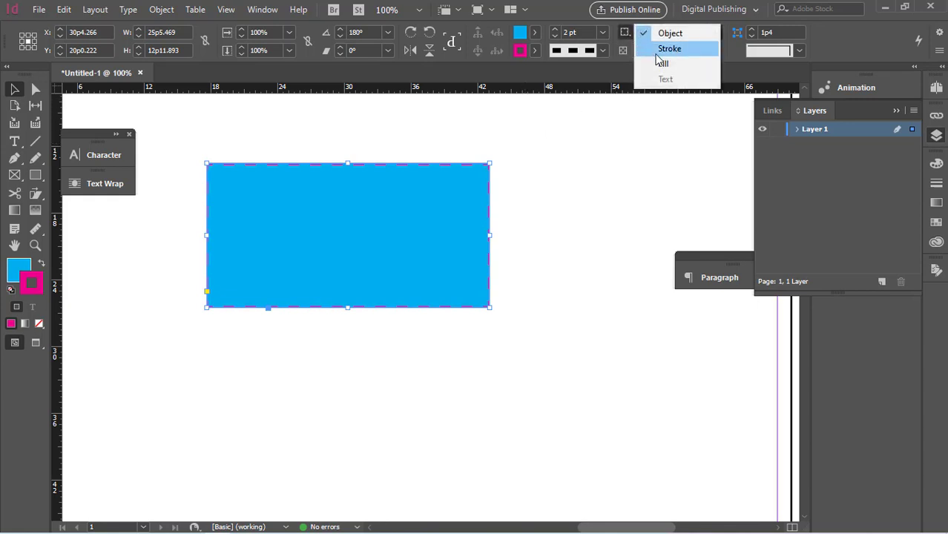
click(655, 54)
click(626, 32)
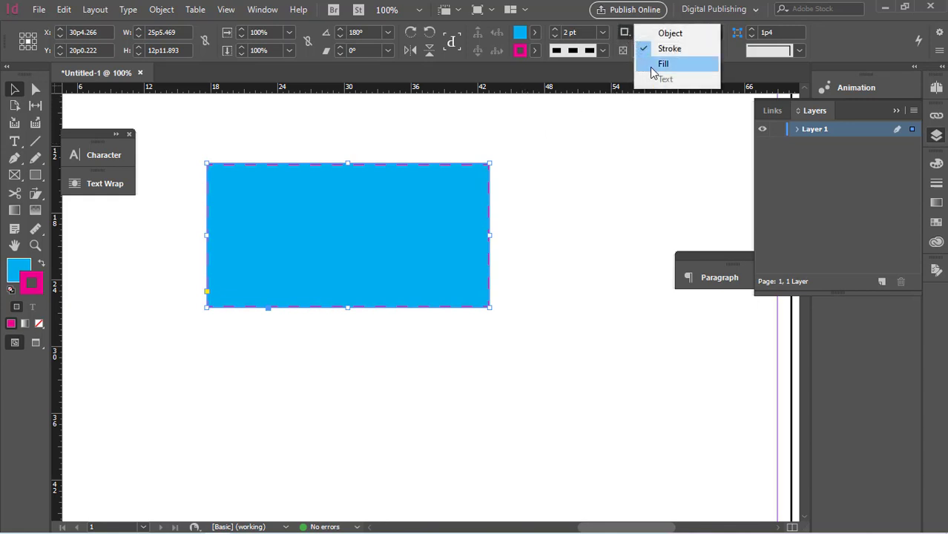
click(663, 65)
click(626, 32)
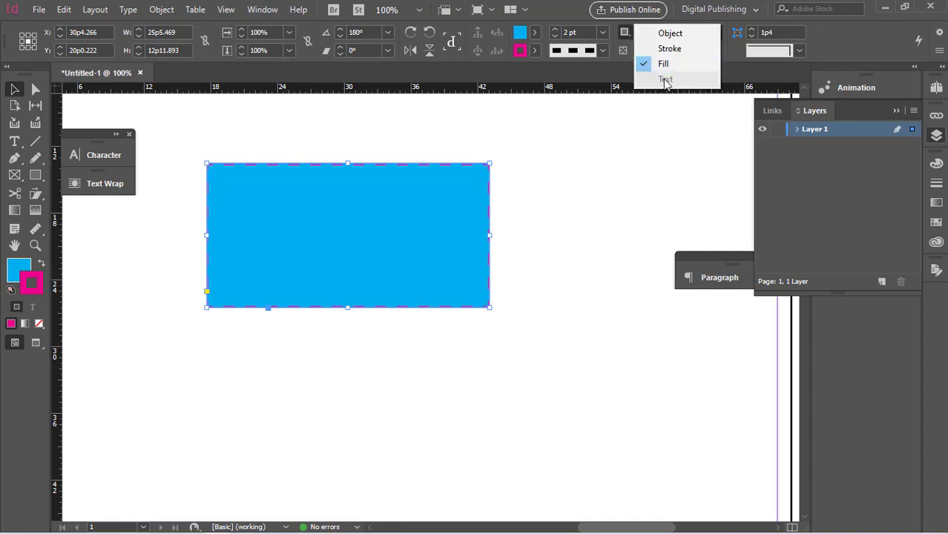
click(595, 127)
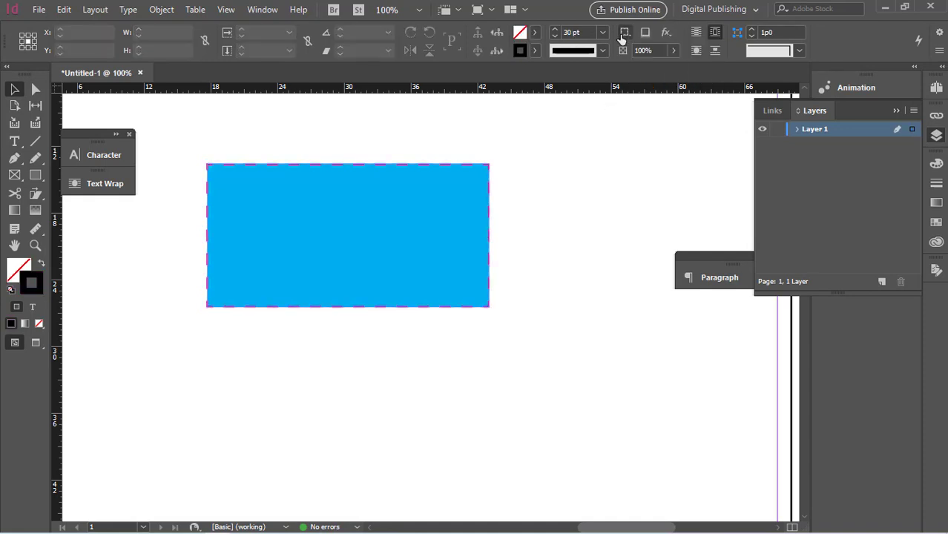
With nothing selected, set the effects target to Stroke and open the stroke colour swatches
click(627, 31)
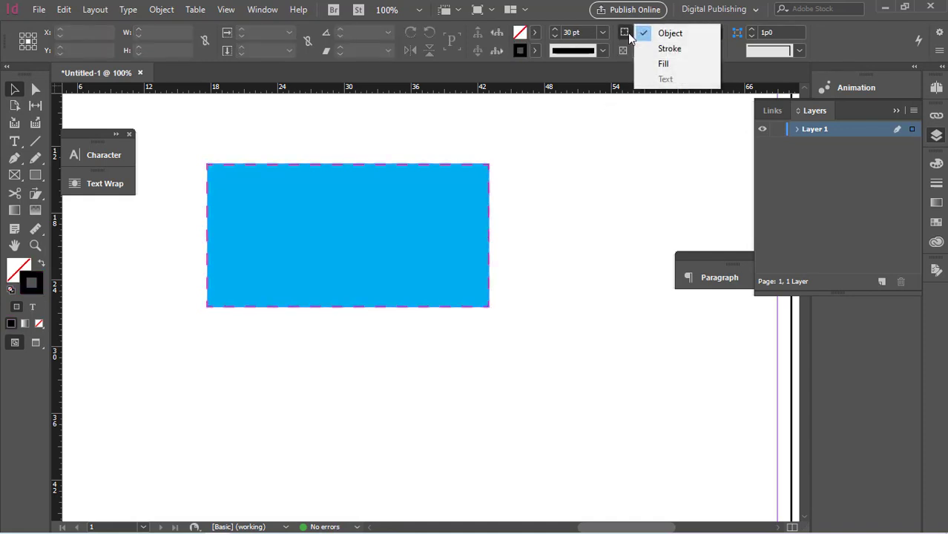
click(668, 49)
click(535, 51)
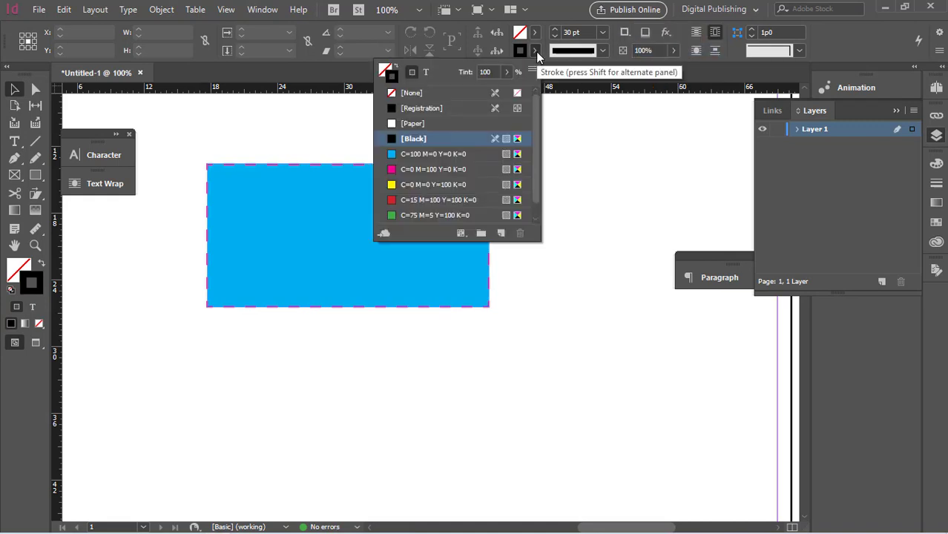
With nothing selected, target effects at the Fill, try Black, and set the default fill to C=100 M=0 Y=0 K=0
click(625, 32)
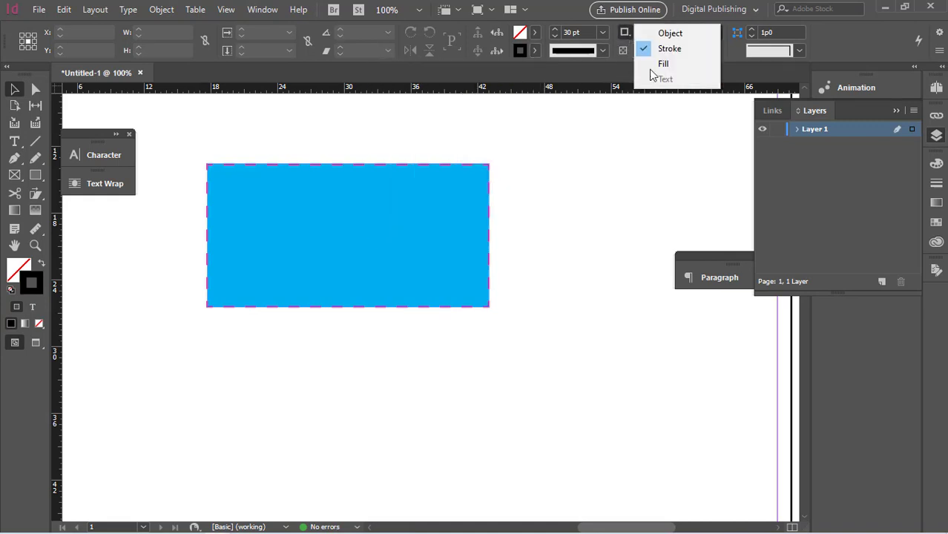
click(659, 64)
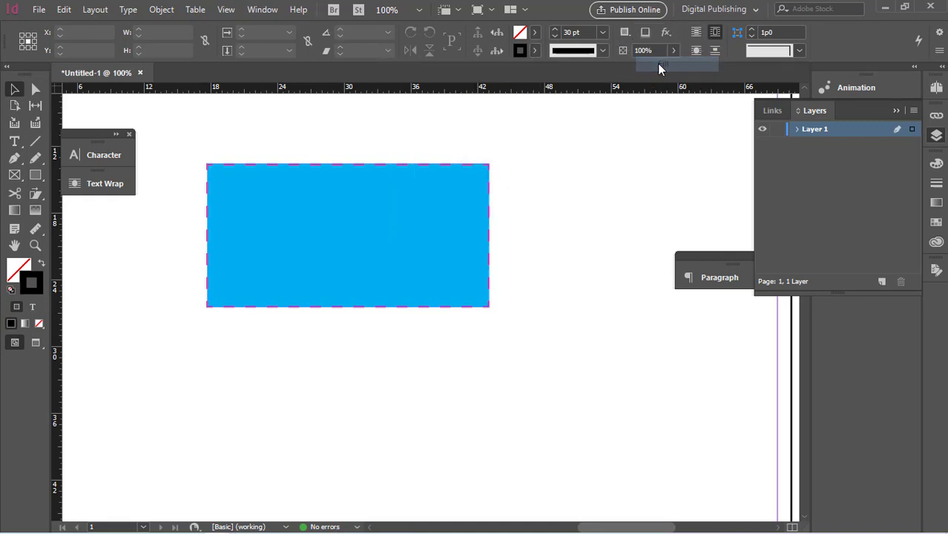
click(534, 33)
click(445, 120)
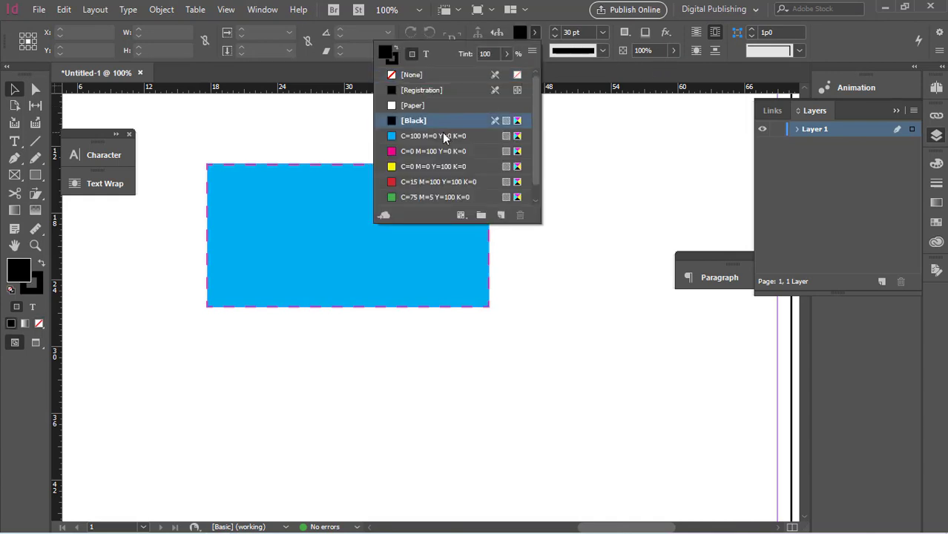
click(445, 137)
click(627, 31)
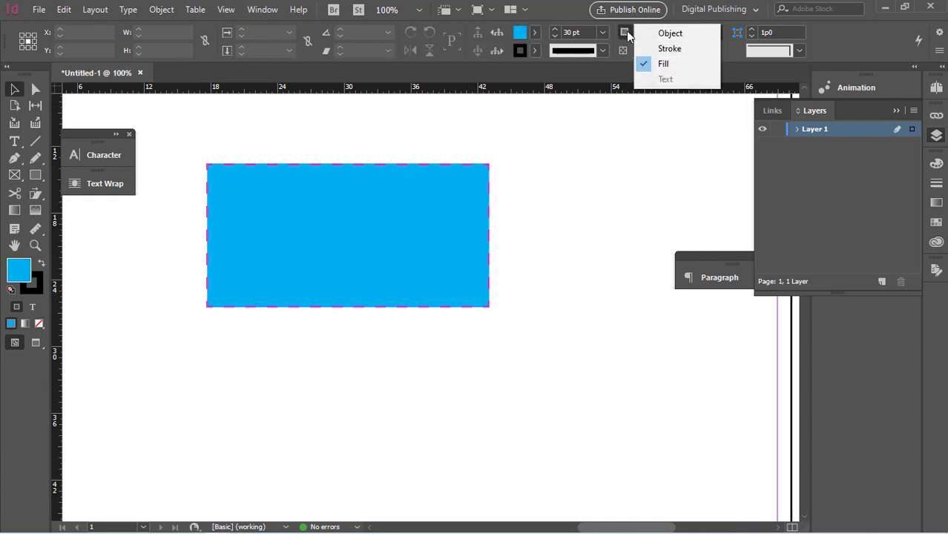
click(617, 42)
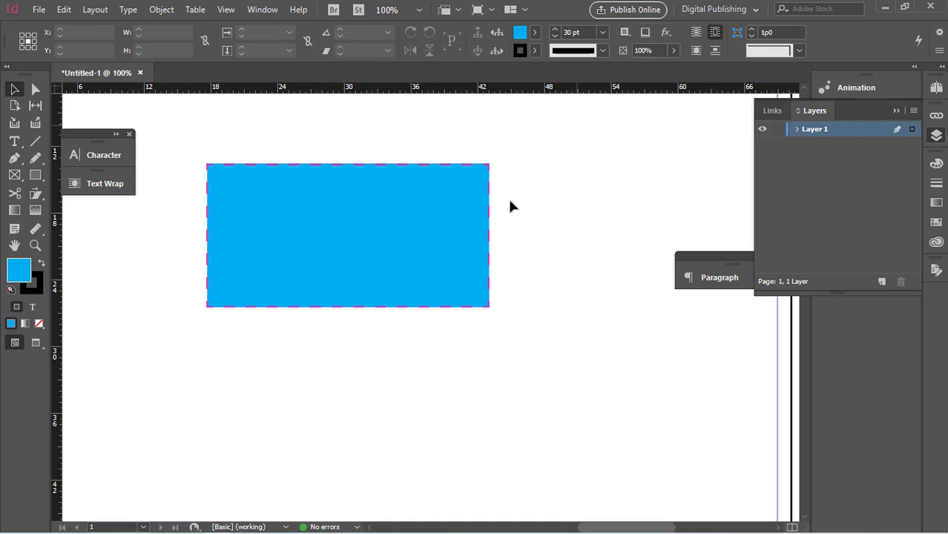
Select the blue rectangle and switch its drop shadow on, off and on again
click(464, 226)
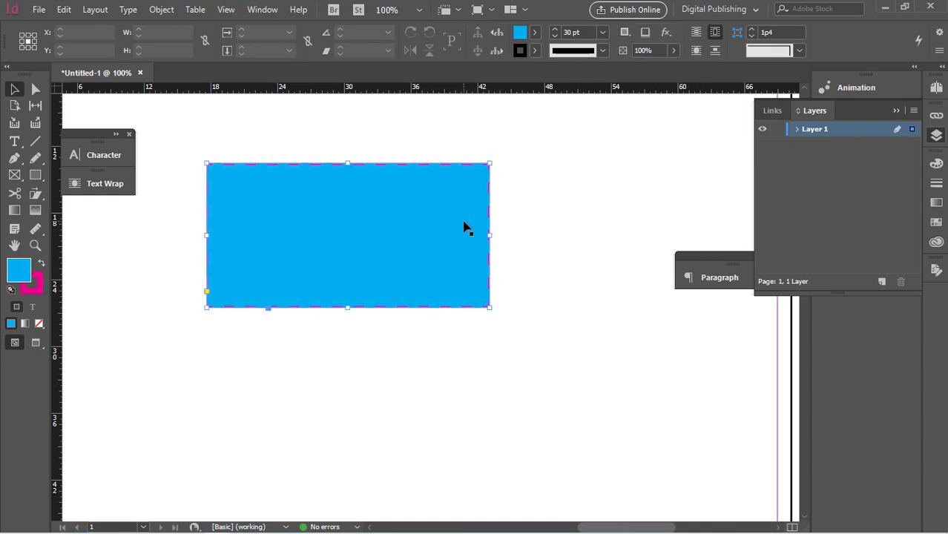
click(647, 35)
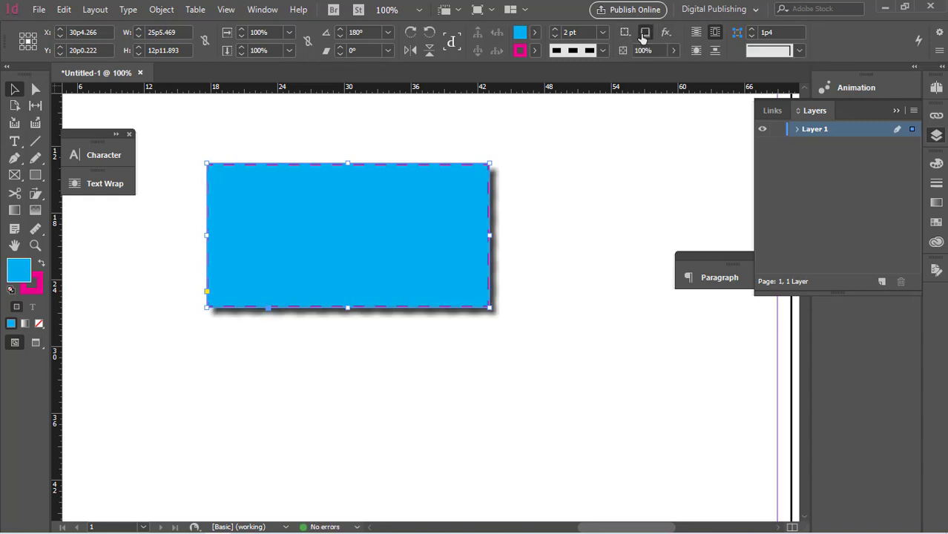
click(649, 34)
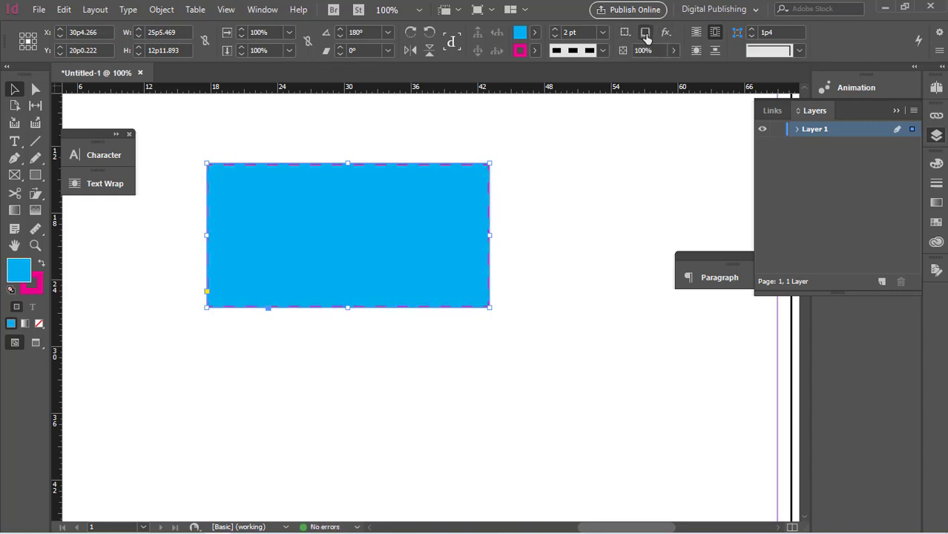
click(647, 33)
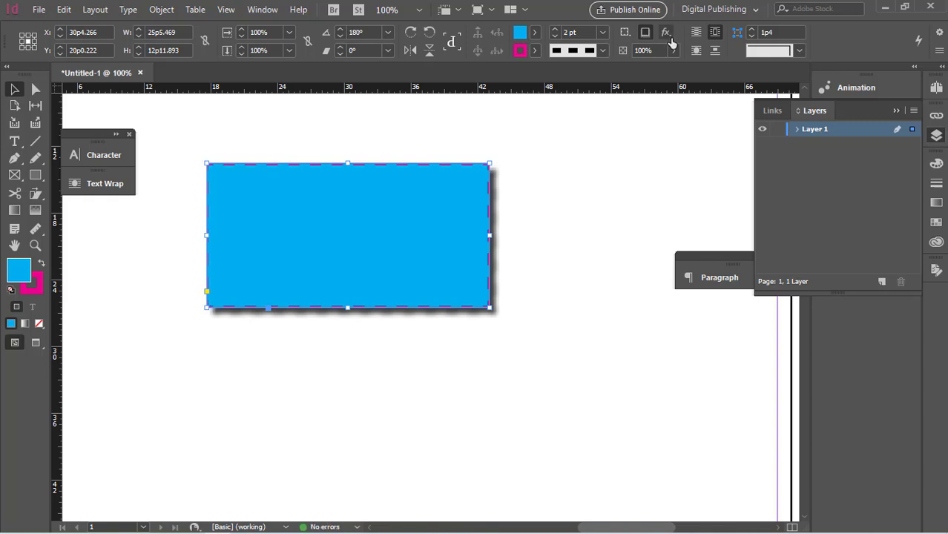
Add an Inner Shadow effect to the rectangle and set the shadow's light angle to 43°
click(666, 33)
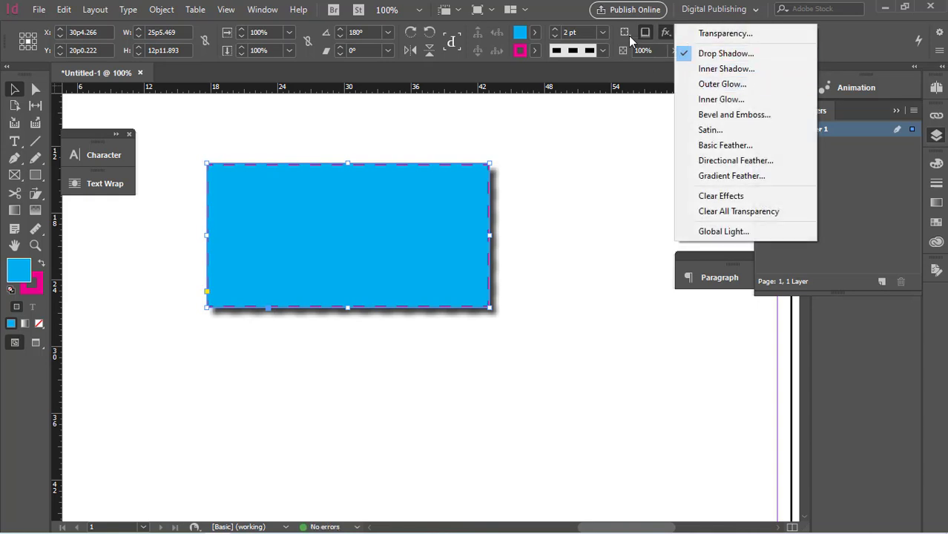
click(709, 69)
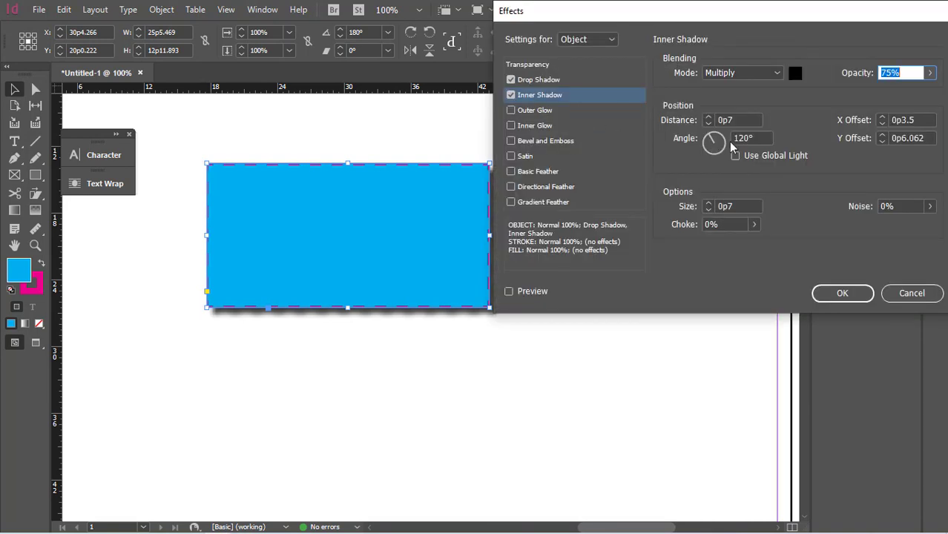
drag(674, 20, 509, 27)
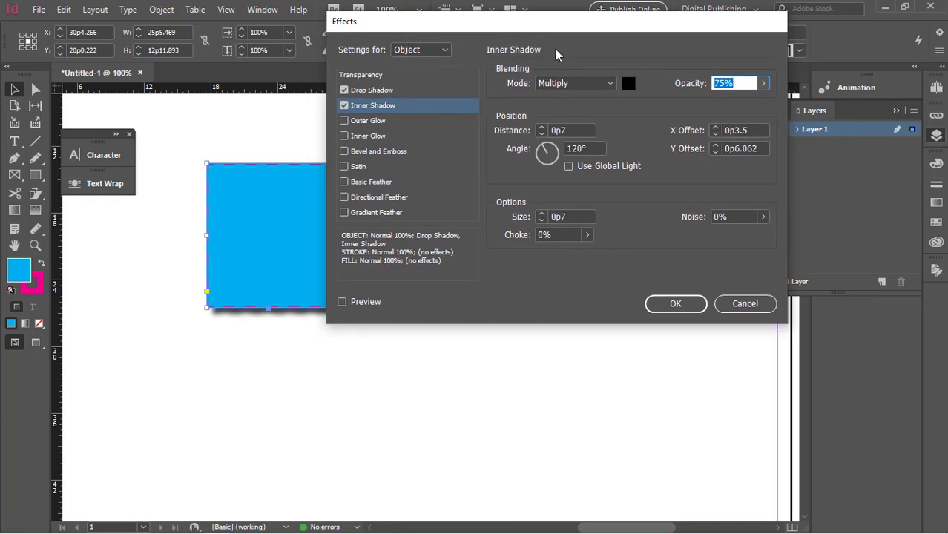
drag(544, 152, 559, 150)
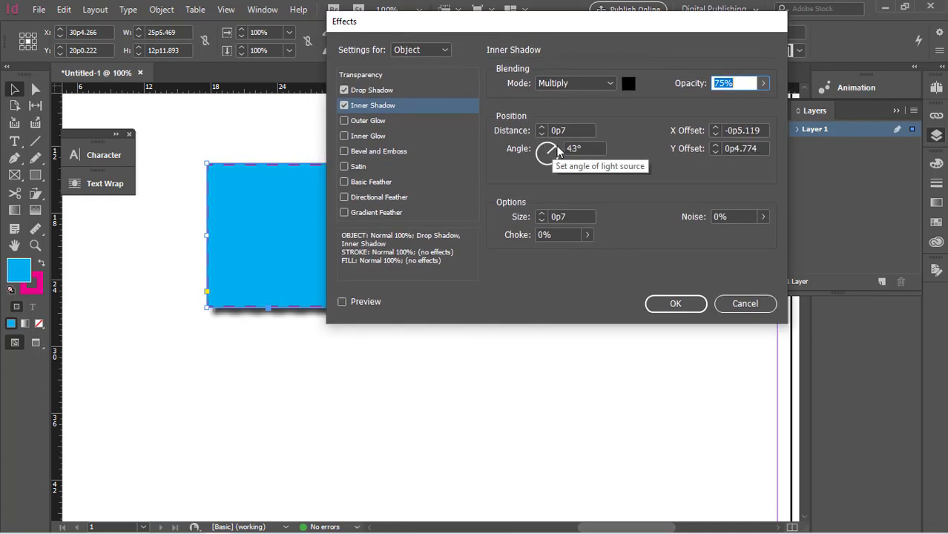
Show the Drop Shadow settings and try the Normal blending mode before returning it to Multiply
drag(478, 27, 642, 17)
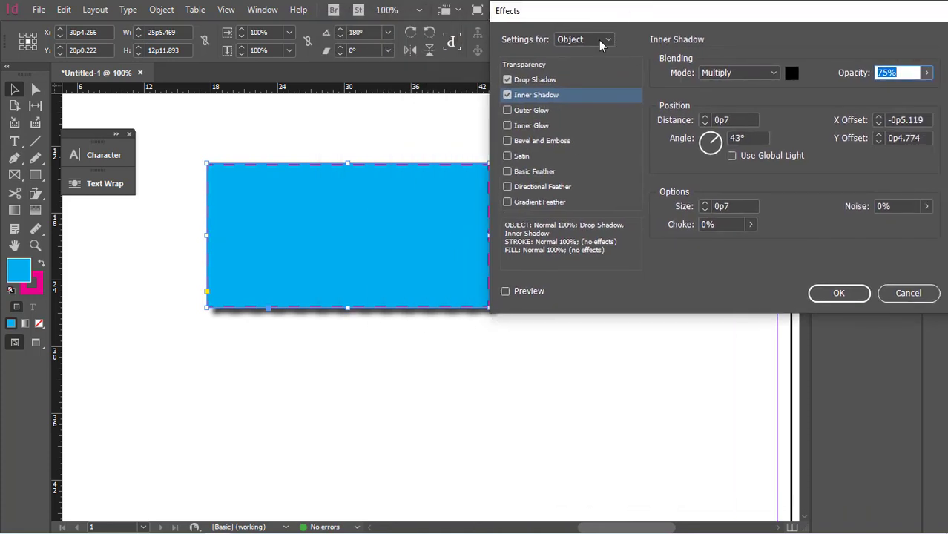
drag(635, 13, 627, 195)
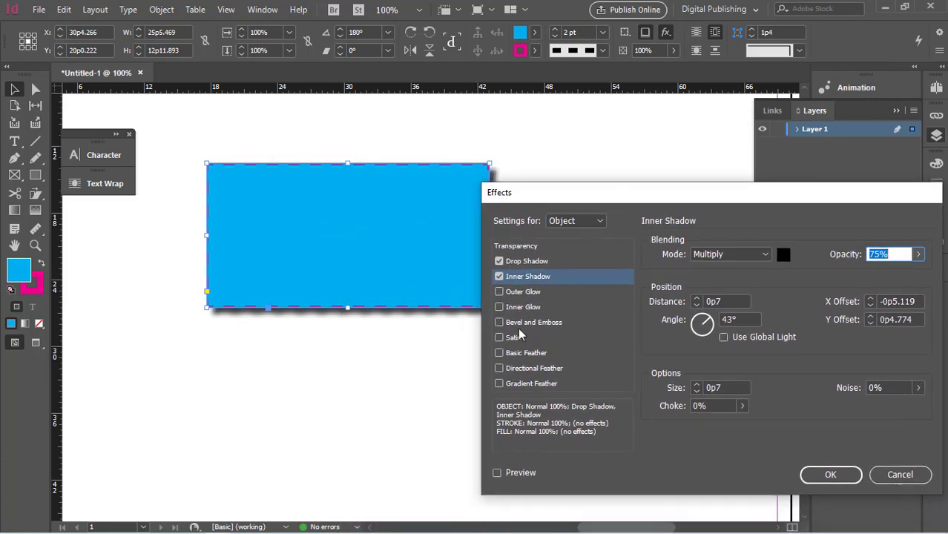
click(532, 263)
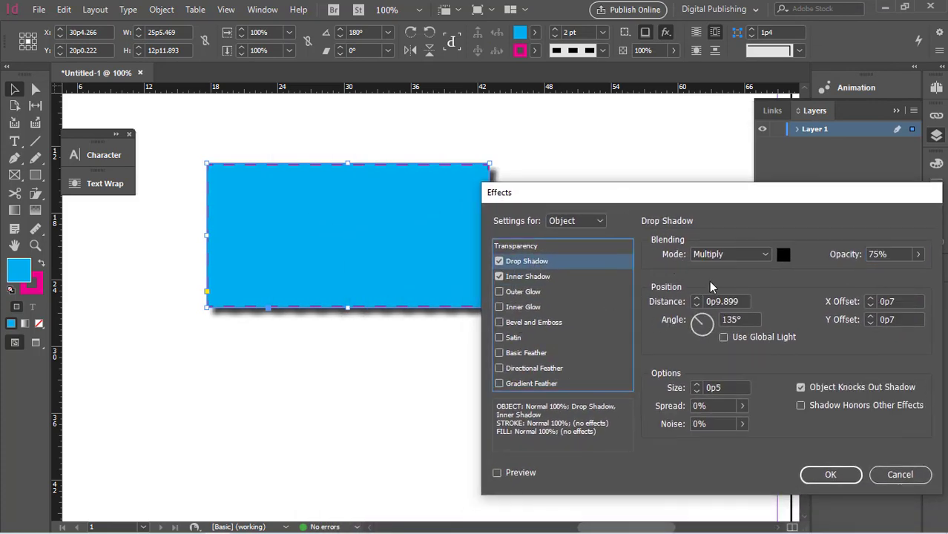
click(765, 255)
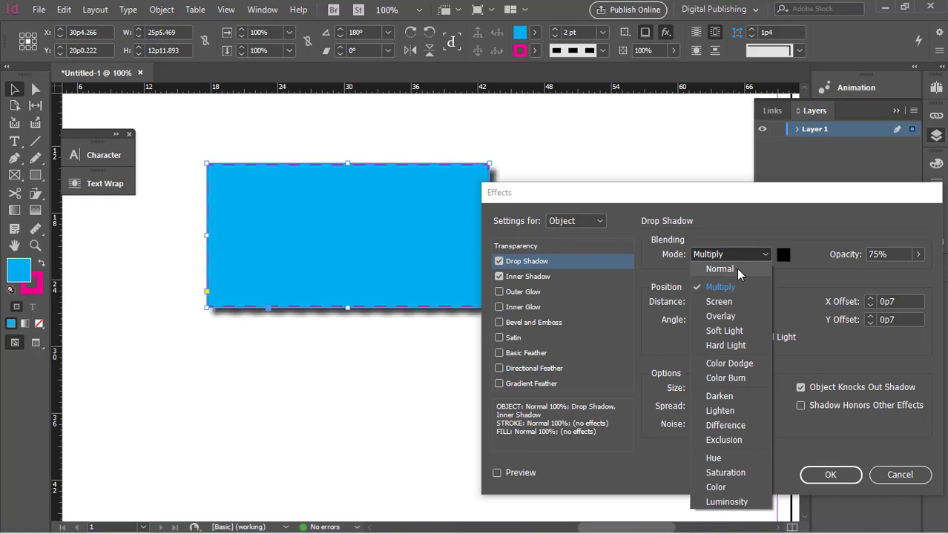
click(737, 268)
drag(604, 197, 664, 157)
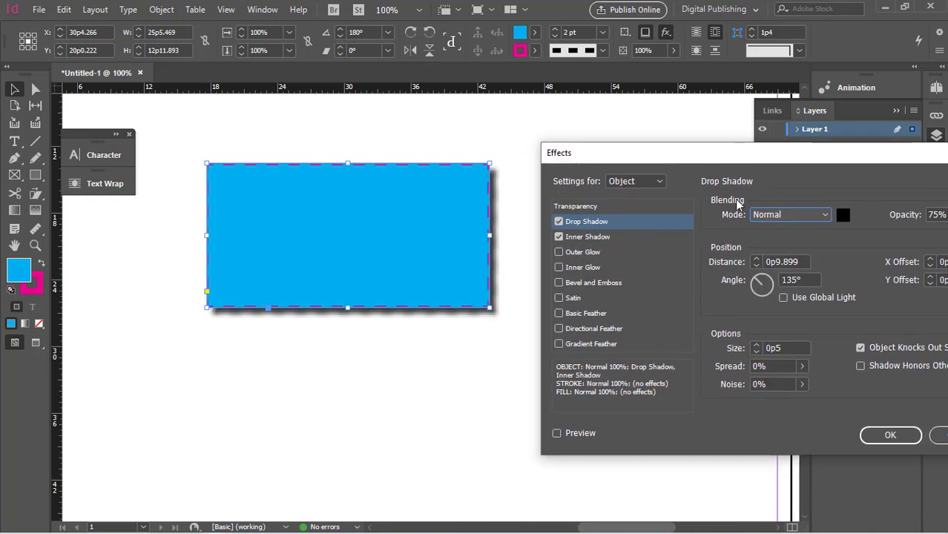
click(800, 220)
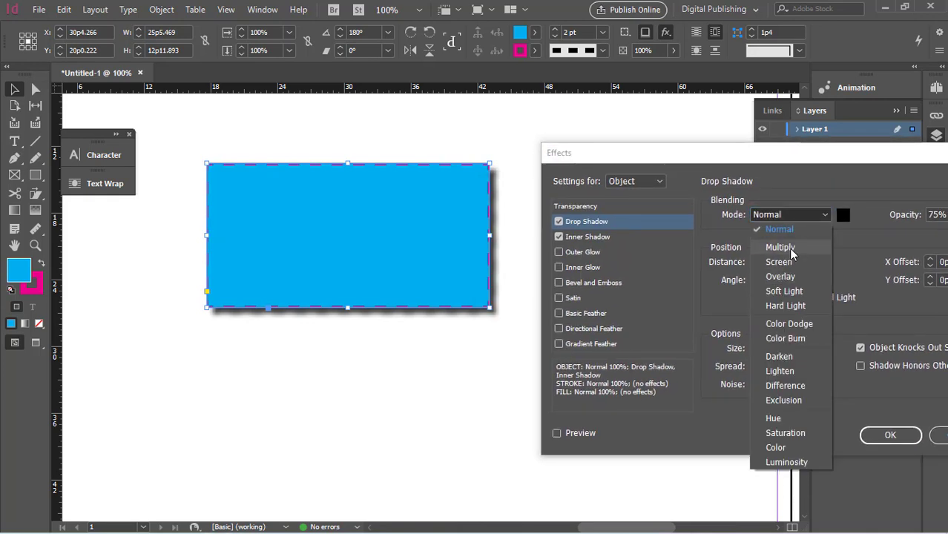
click(788, 247)
Increase the drop shadow's distance to 3p5 and turn its light angle to 60°
click(755, 259)
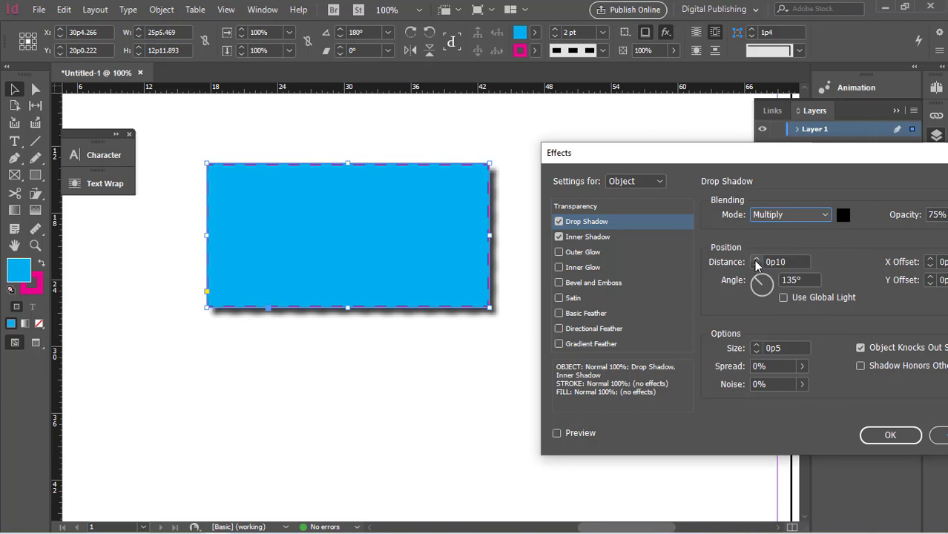
click(756, 259)
click(757, 260)
click(756, 265)
click(756, 260)
drag(762, 284, 773, 280)
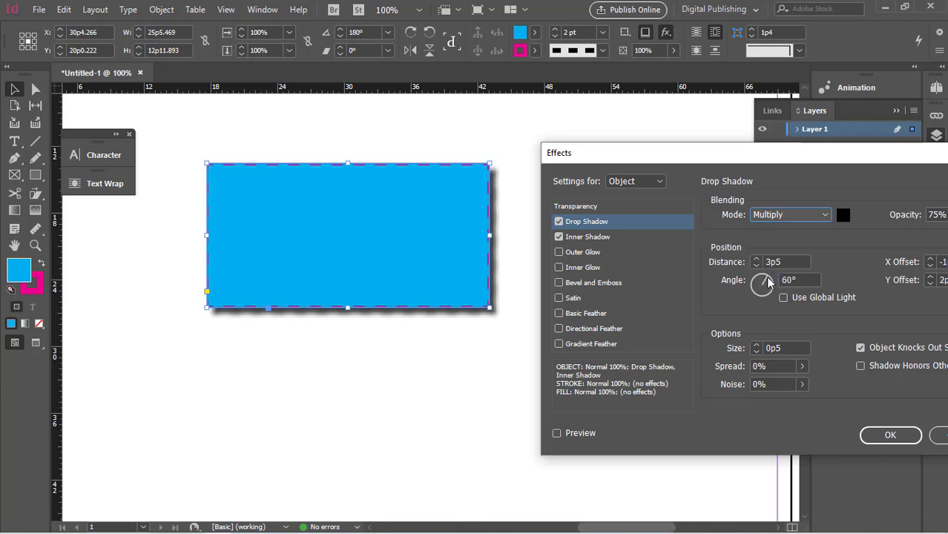
Switch Use Global Light on and off for the drop shadow, and try its opacity slider while keeping 75%
click(784, 297)
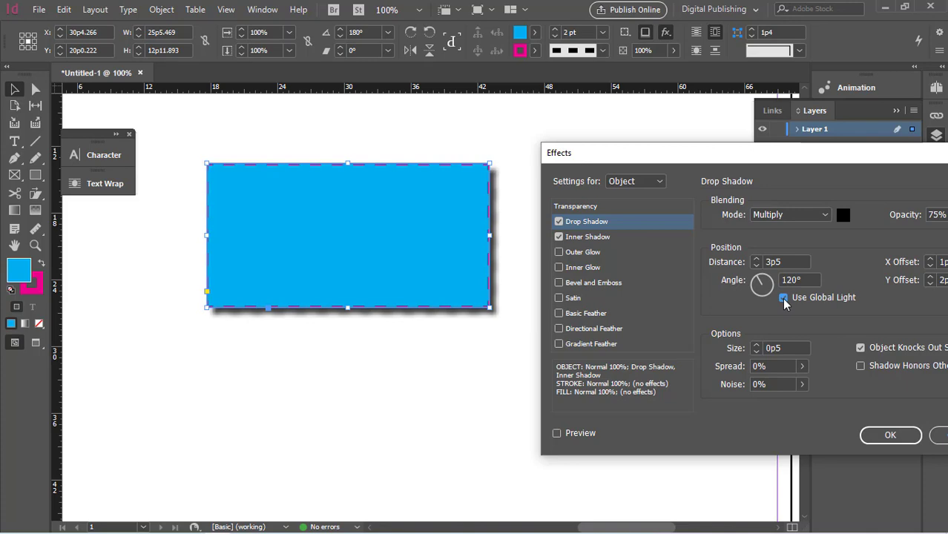
click(784, 298)
drag(834, 158, 765, 167)
click(909, 223)
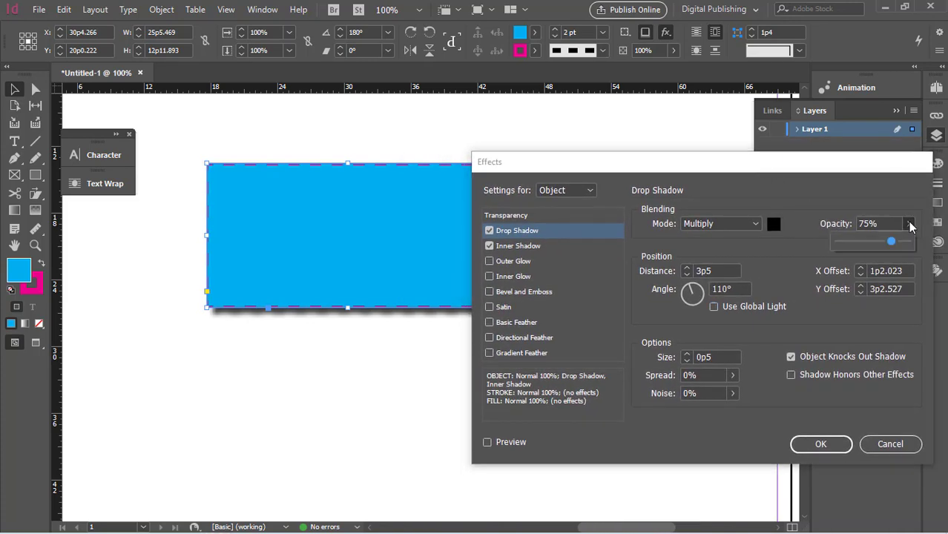
mouse_move(891, 245)
mouse_down()
mouse_move(905, 248)
mouse_move(891, 245)
mouse_up()
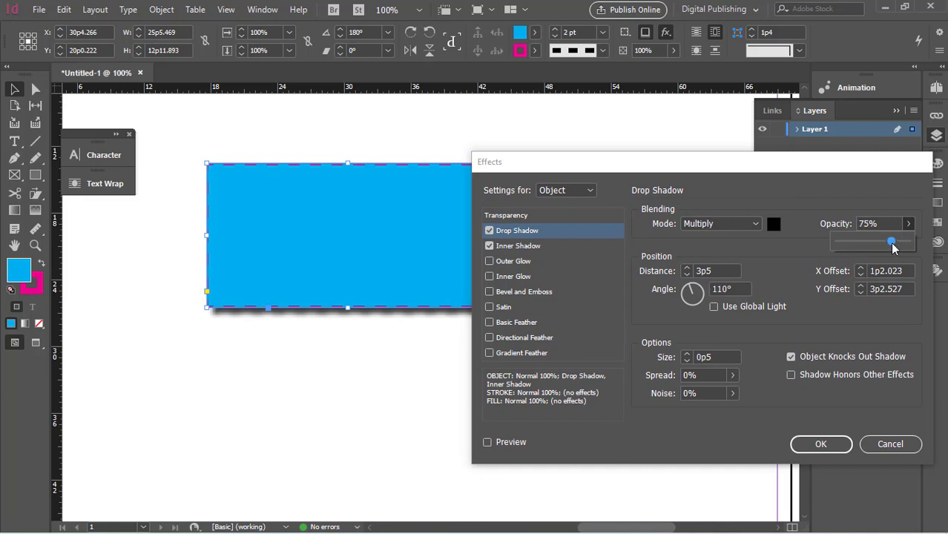
Increase the drop shadow's X offset to 1p8 and raise its Y offset slightly
click(861, 268)
click(861, 269)
click(861, 269)
click(861, 268)
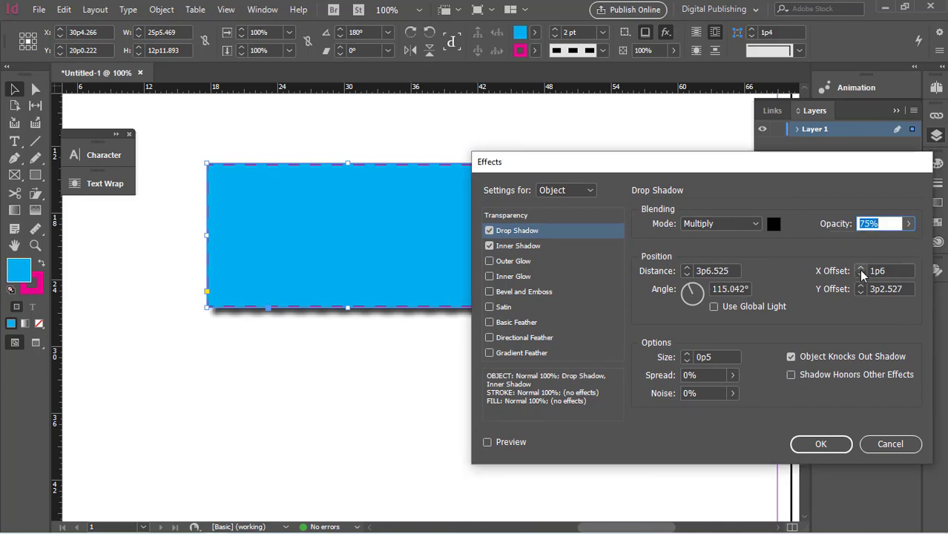
click(861, 268)
click(860, 268)
click(861, 287)
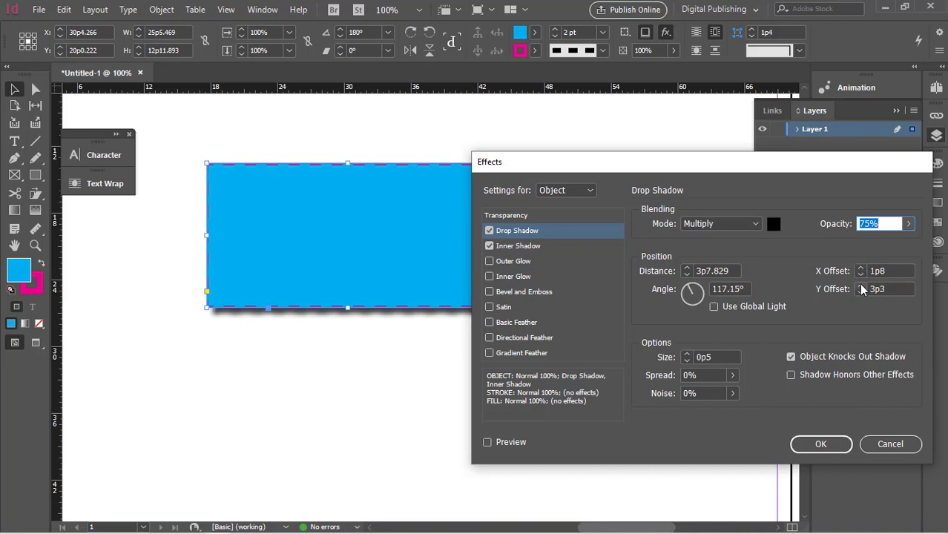
click(861, 286)
Toggle Use Global Light repeatedly for the drop shadow, leaving it enabled
click(715, 307)
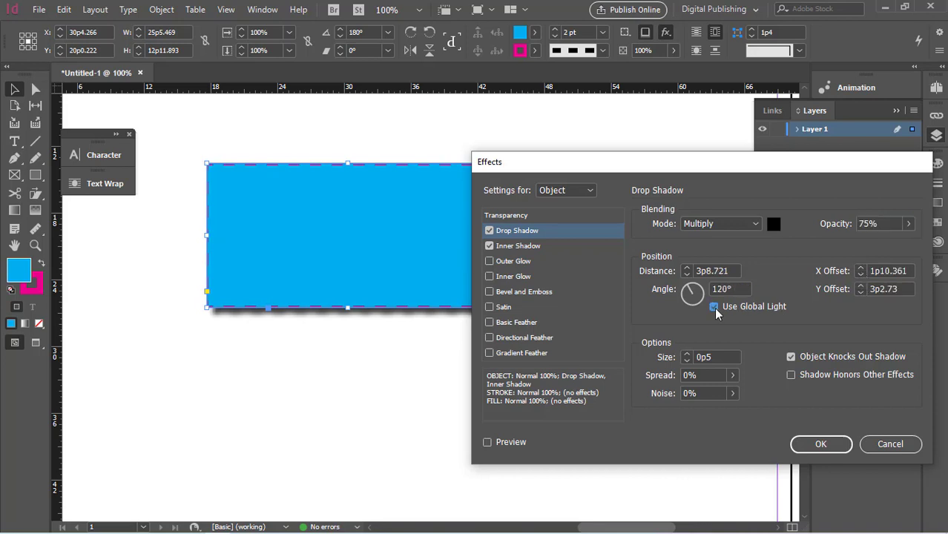
click(714, 308)
click(714, 307)
click(714, 307)
click(714, 307)
Set the drop shadow's size to 0p10 and turn on the effects preview with the rectangle uncovered
click(689, 354)
click(689, 354)
click(488, 443)
drag(554, 169, 625, 110)
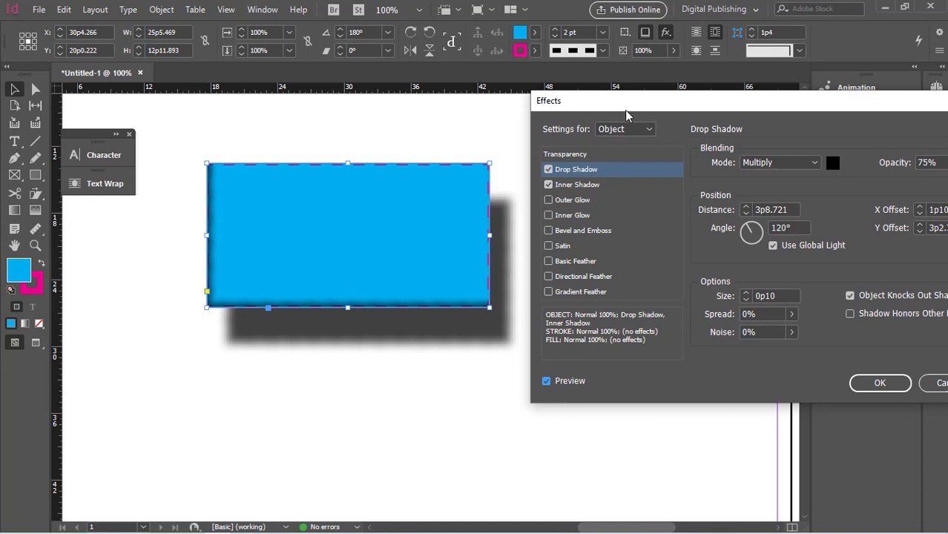
Turn the global light angle to 73°, accepting the document-wide change, and increase the drop shadow's distance to 5p10
click(743, 231)
drag(743, 240, 759, 213)
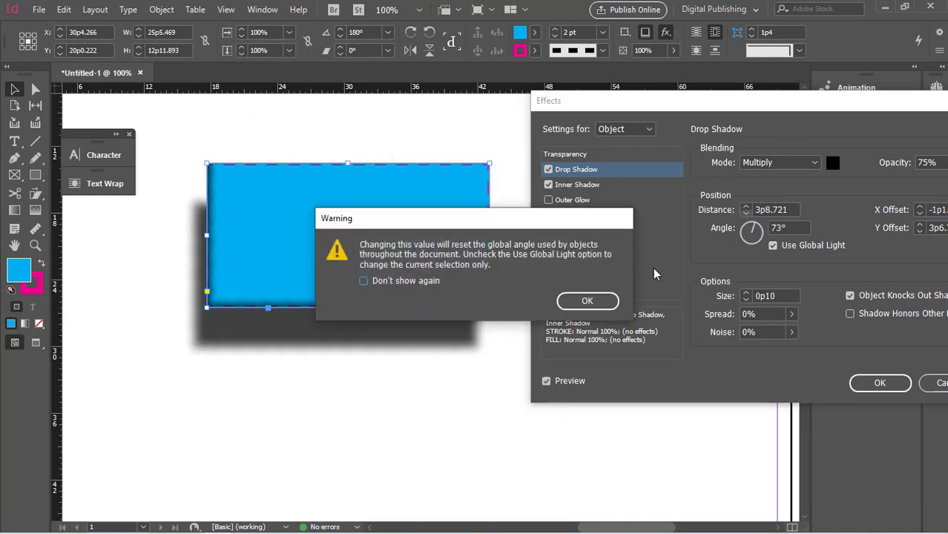
click(588, 302)
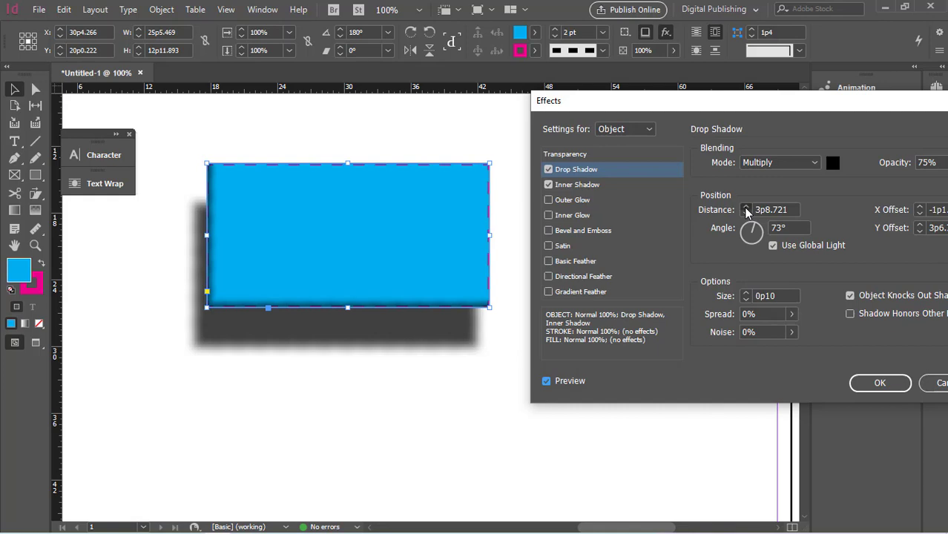
click(747, 207)
click(747, 207)
click(747, 207)
click(747, 207)
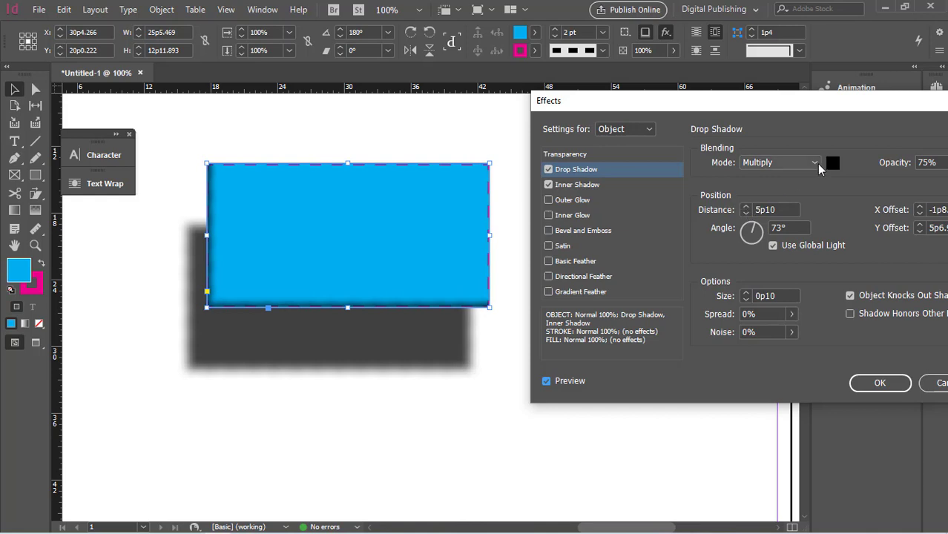
Lower the drop shadow's opacity to 70% and compare the Normal blending mode with Multiply, keeping Multiply
click(815, 163)
click(789, 194)
drag(837, 102, 749, 97)
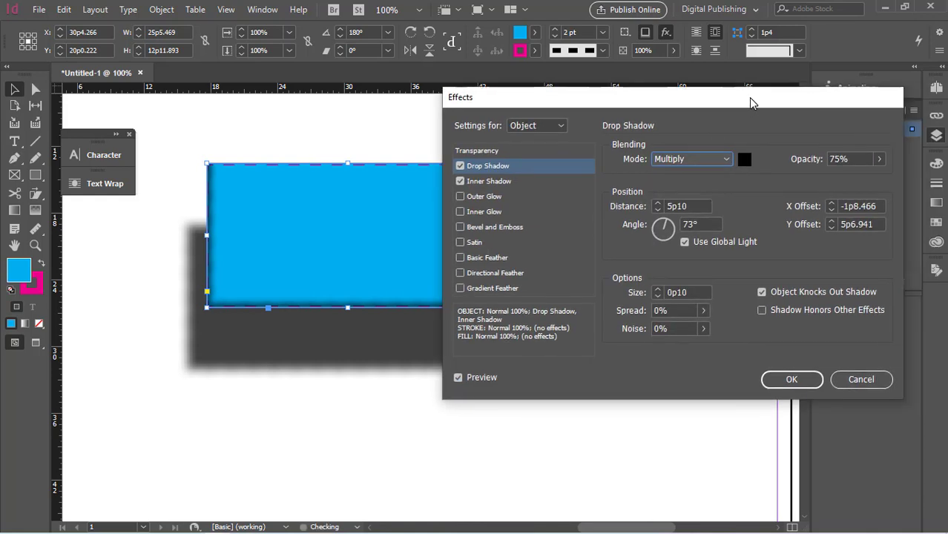
click(880, 159)
drag(837, 179, 858, 180)
click(726, 160)
click(703, 174)
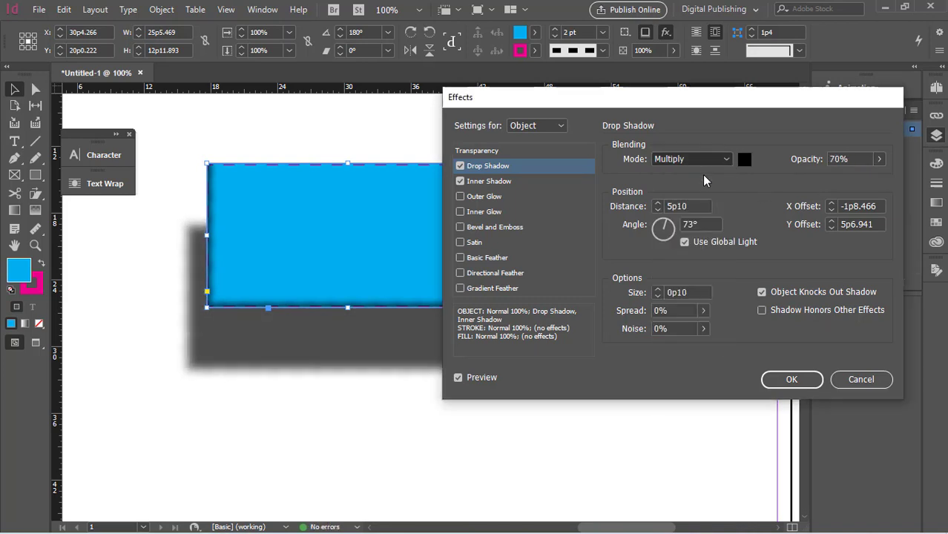
click(727, 161)
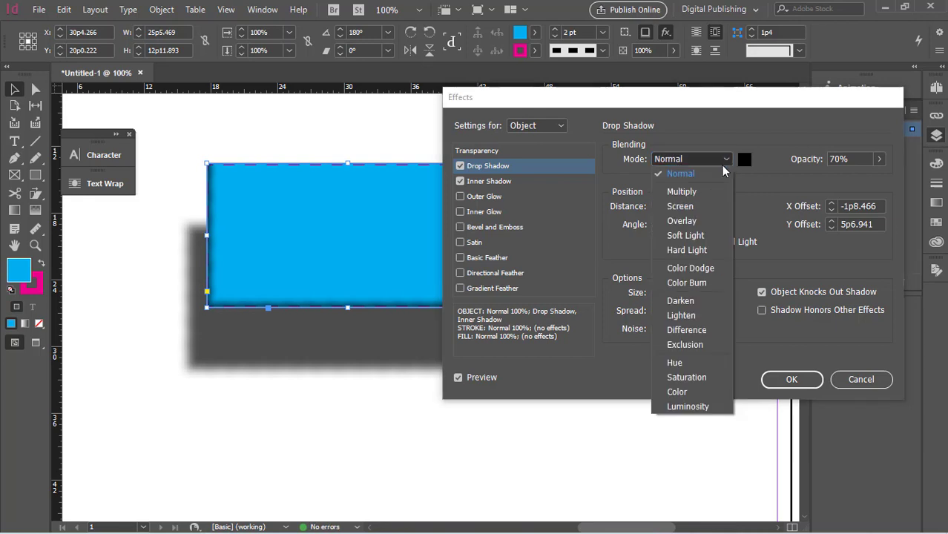
click(695, 191)
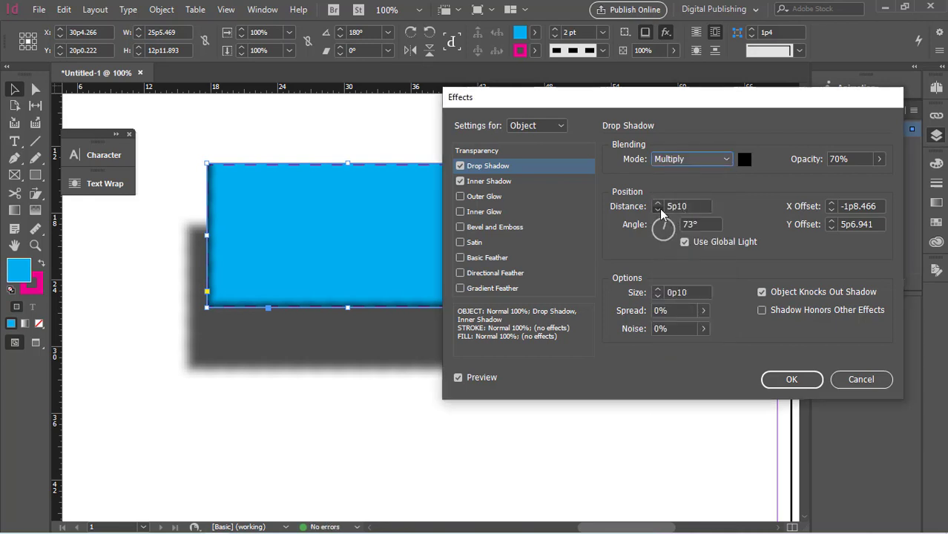
Reduce the drop shadow's distance to 1p9 and set the global light angle to 139°, accepting the document-wide change
click(658, 210)
click(658, 209)
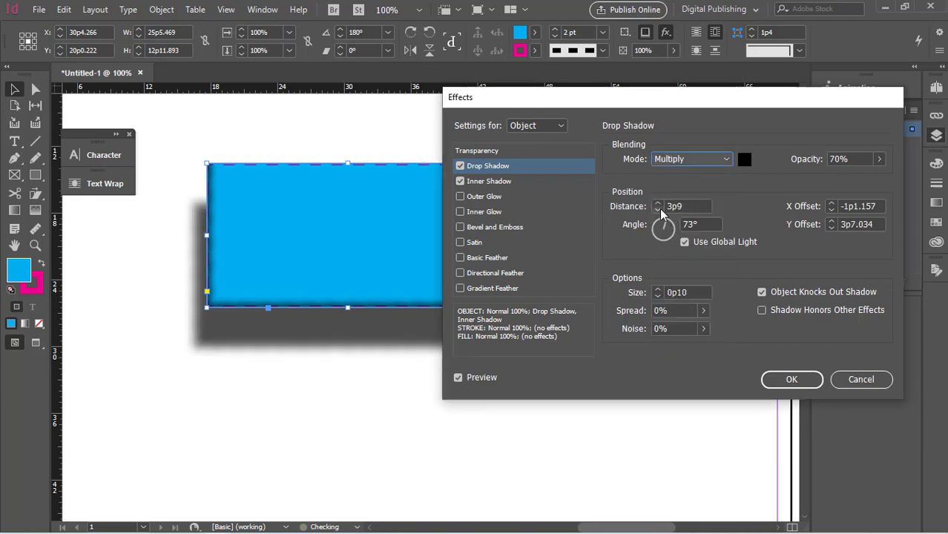
click(659, 210)
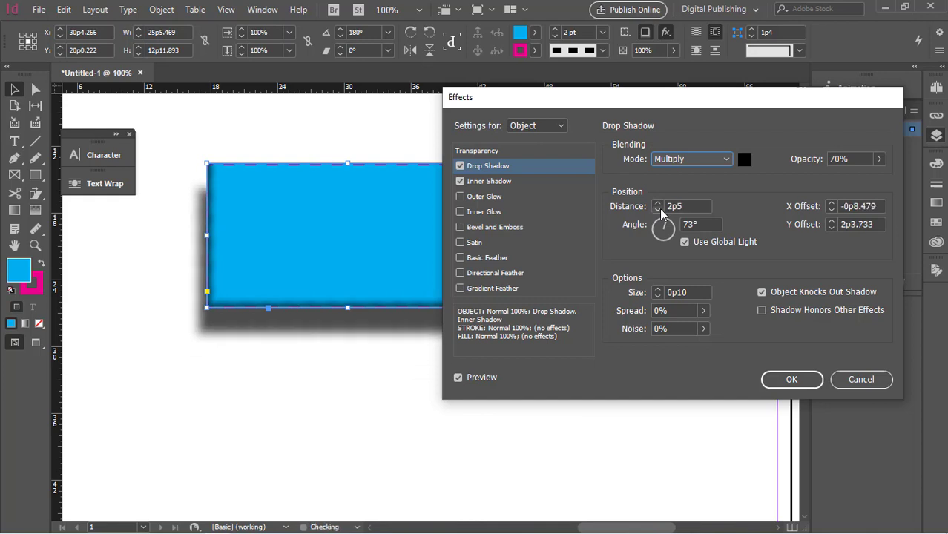
click(659, 209)
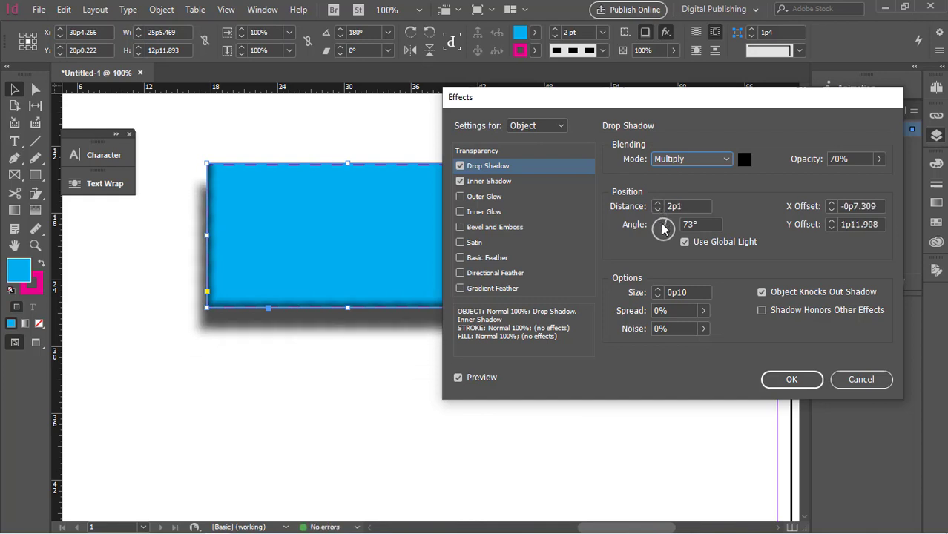
click(664, 225)
drag(665, 225, 649, 221)
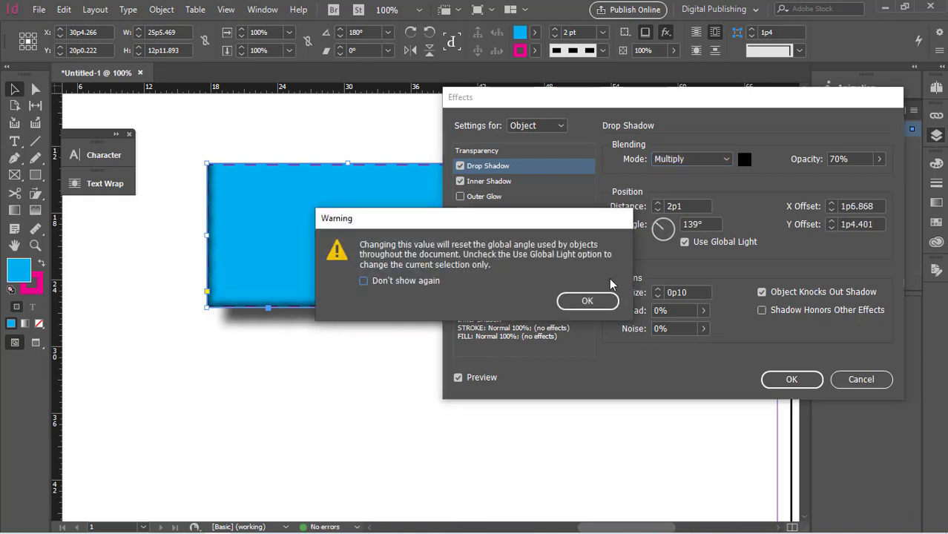
click(588, 301)
click(658, 210)
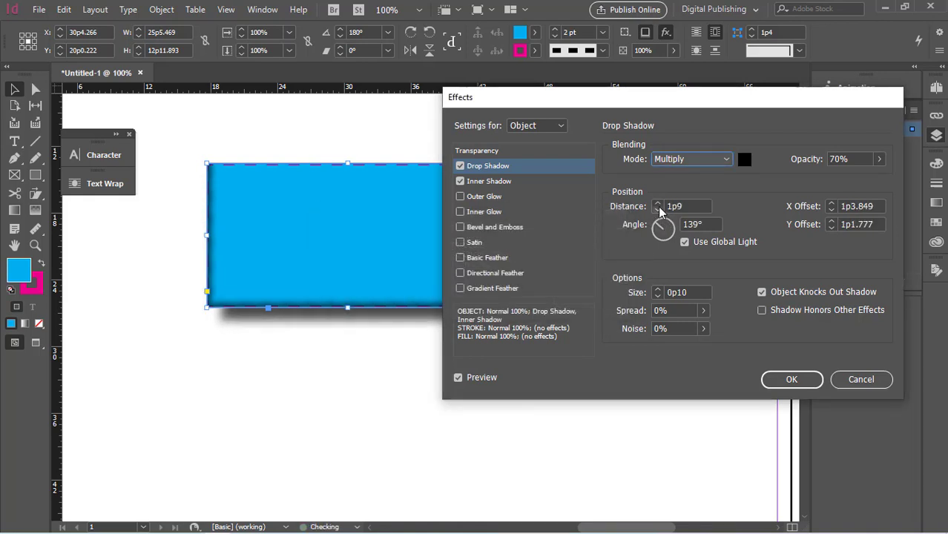
Try larger and smaller drop shadow sizes while watching the rectangle, ending at 2p3
click(658, 289)
drag(615, 106, 721, 66)
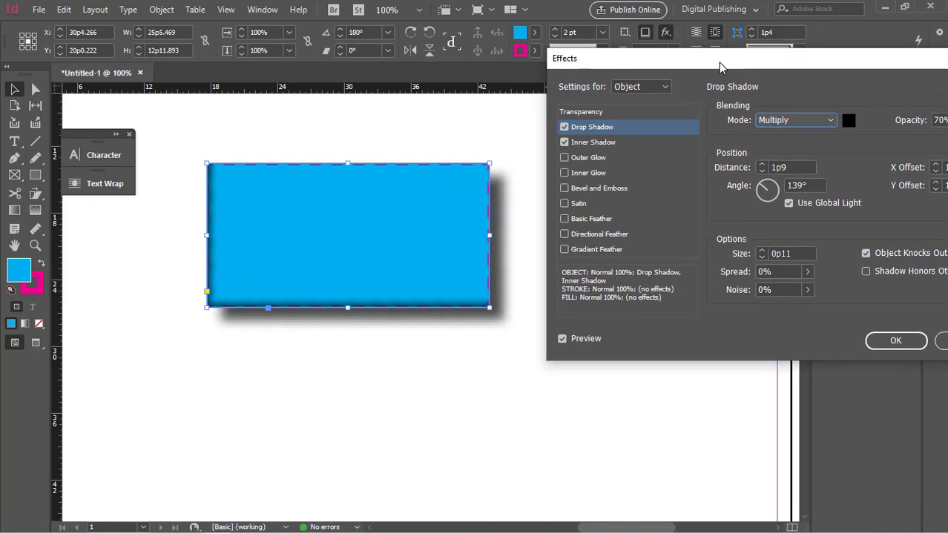
click(762, 251)
click(762, 251)
click(762, 251)
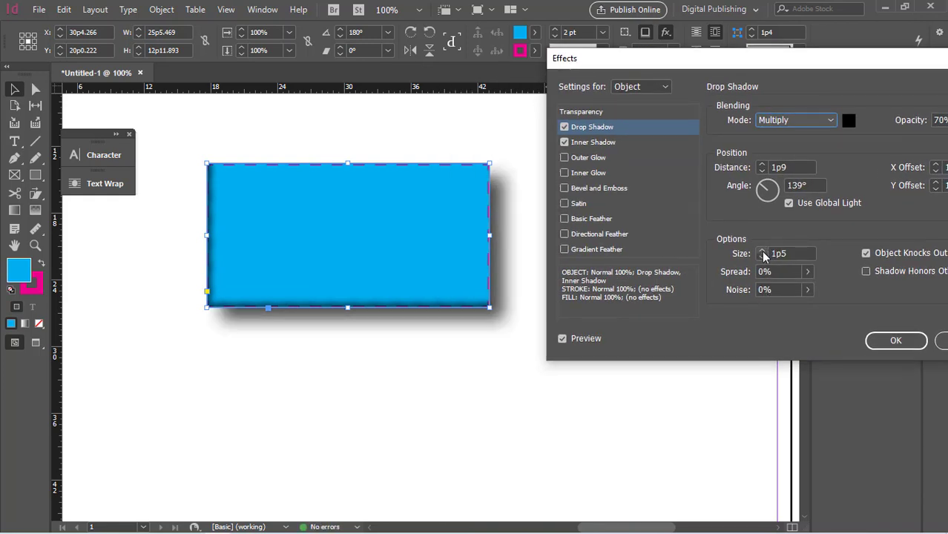
click(762, 251)
click(762, 250)
click(762, 251)
click(762, 251)
click(762, 251)
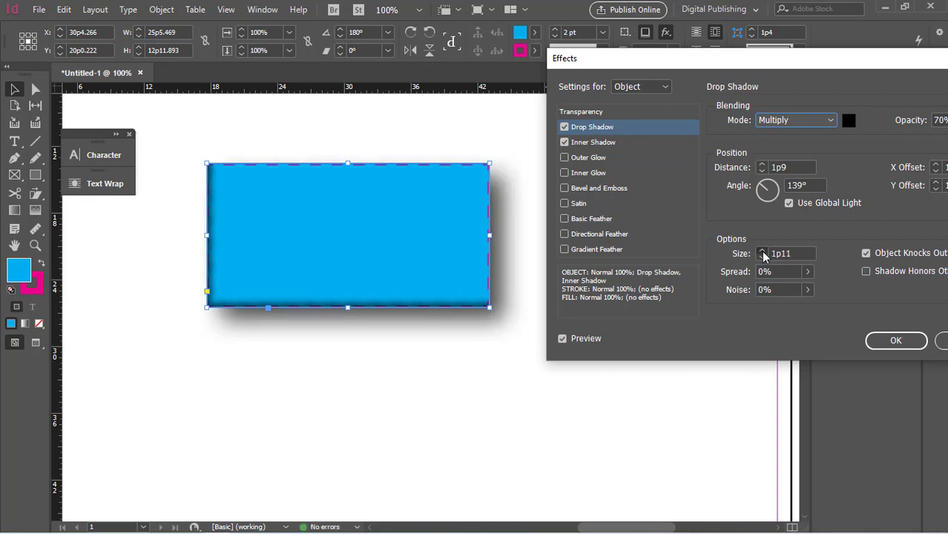
click(762, 251)
click(763, 251)
click(762, 251)
click(763, 251)
click(761, 256)
click(762, 257)
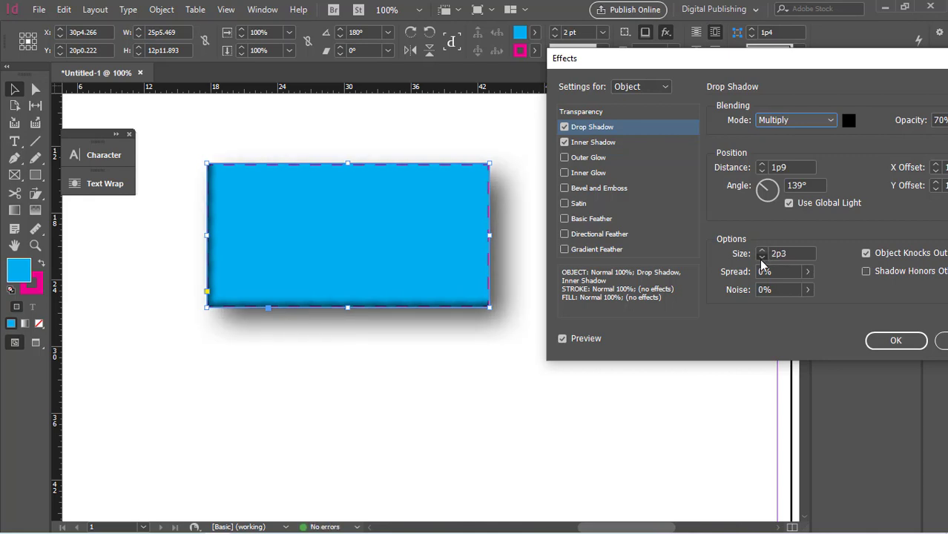
click(762, 256)
click(761, 256)
click(761, 257)
click(762, 257)
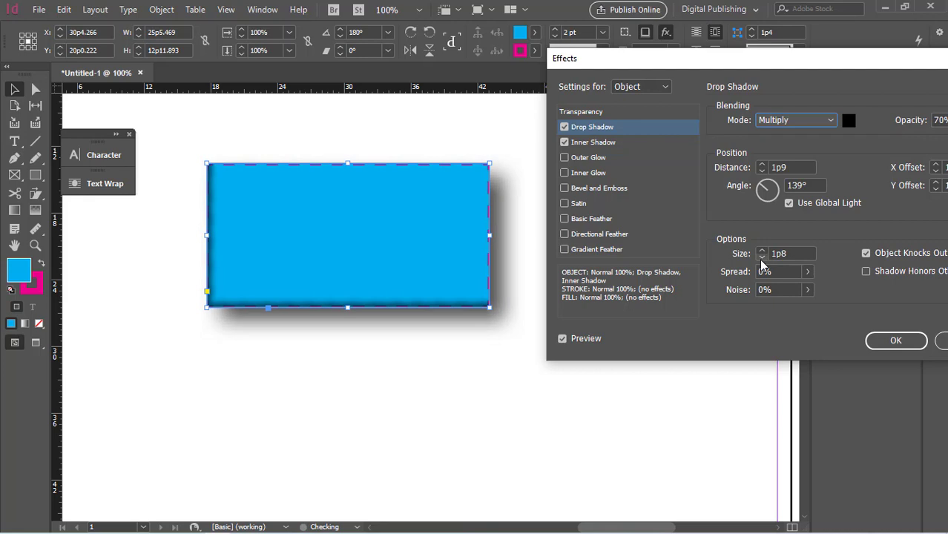
click(763, 250)
click(764, 250)
click(764, 250)
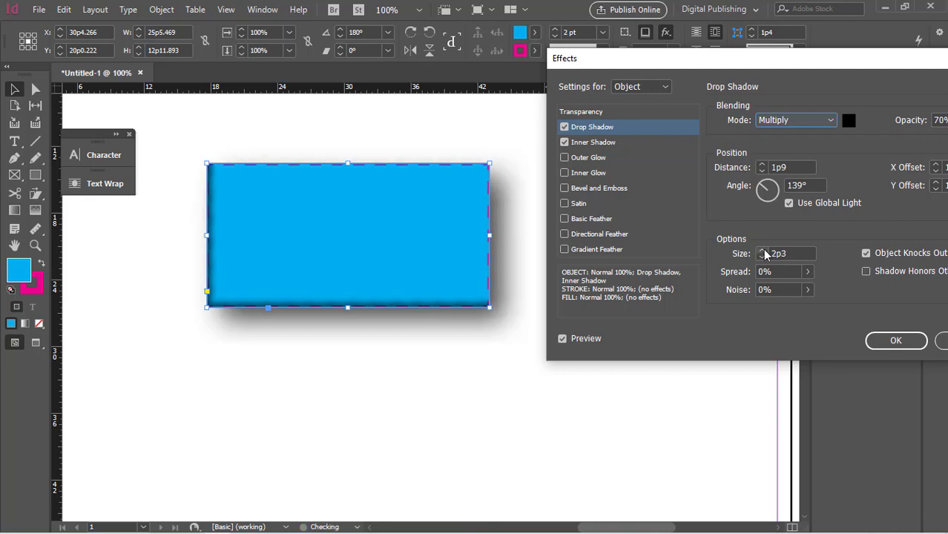
Try the drop shadow's Spread slider, keeping the spread at 0%
click(807, 272)
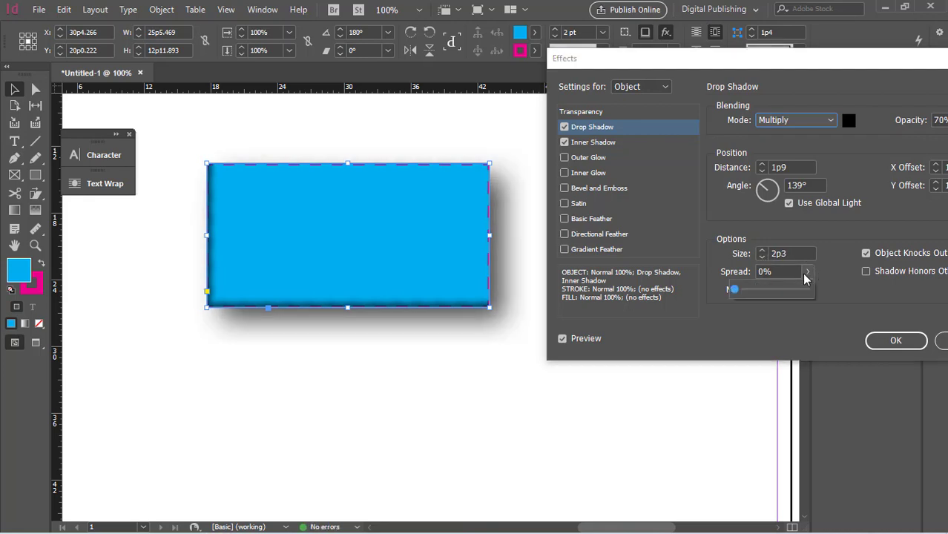
drag(736, 290, 706, 295)
drag(705, 336, 705, 336)
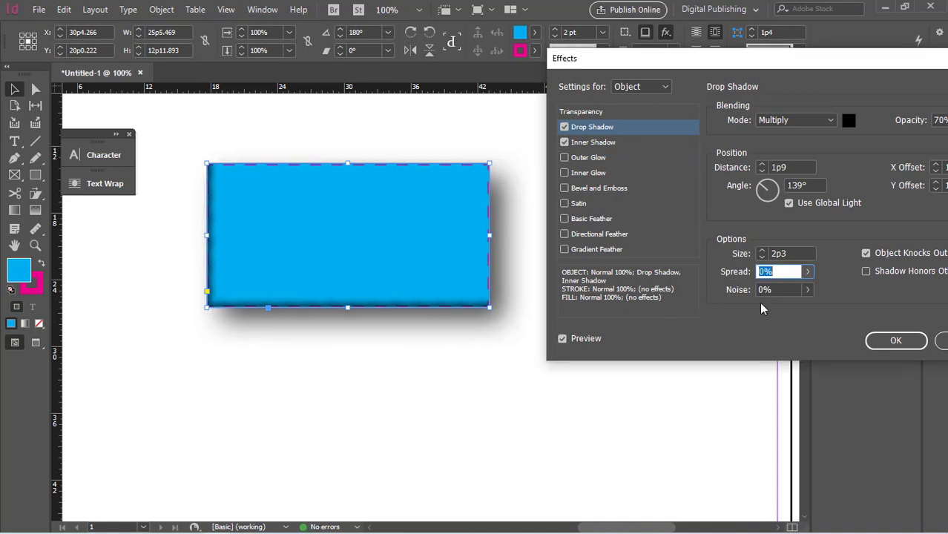
Set the drop shadow's noise to 16% and its spread to 14%
click(808, 290)
mouse_move(746, 310)
mouse_down()
mouse_move(765, 309)
mouse_move(747, 310)
mouse_up()
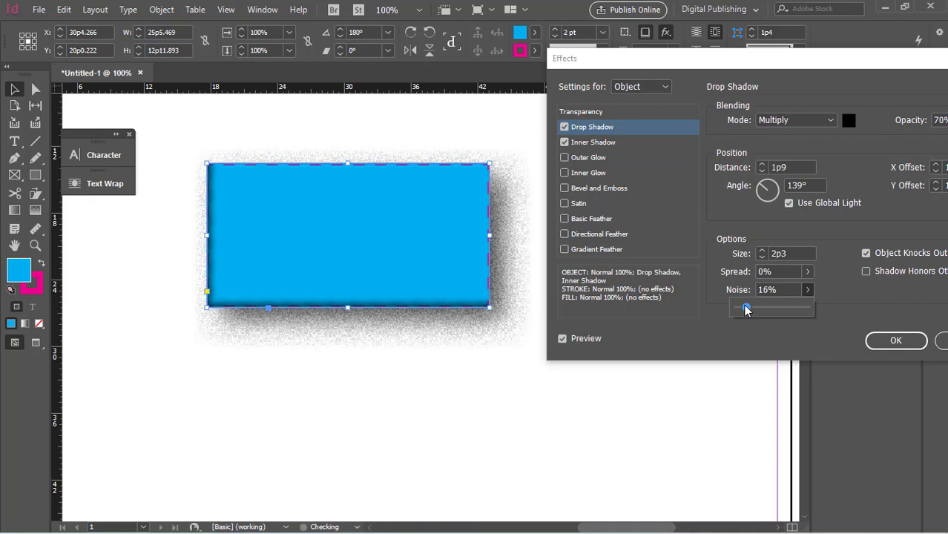
click(808, 273)
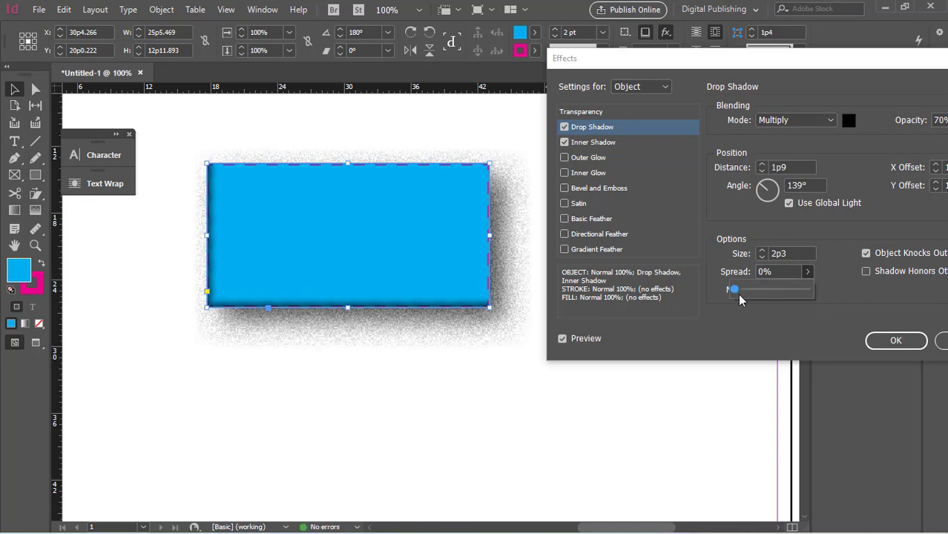
drag(737, 294, 745, 290)
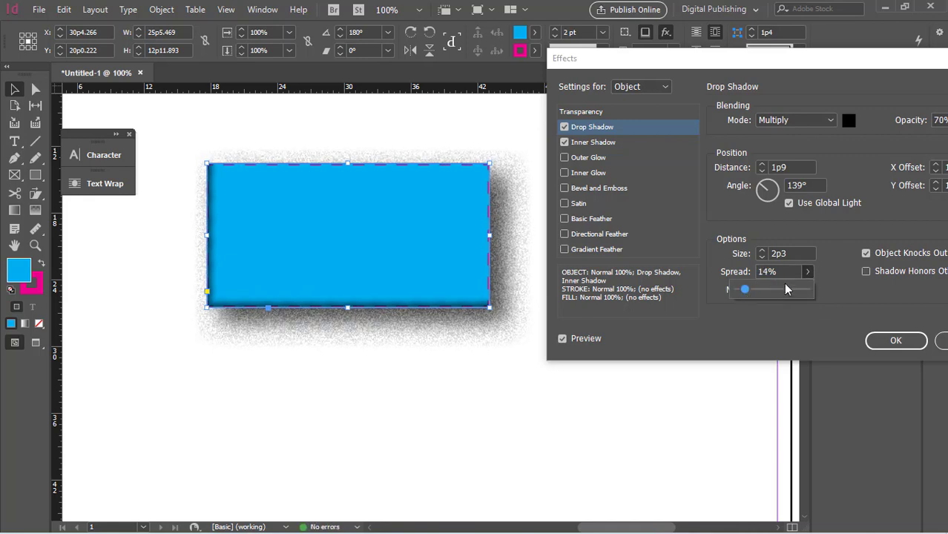
Try larger drop shadow sizes up to 3p0, ending at 2p9
click(762, 251)
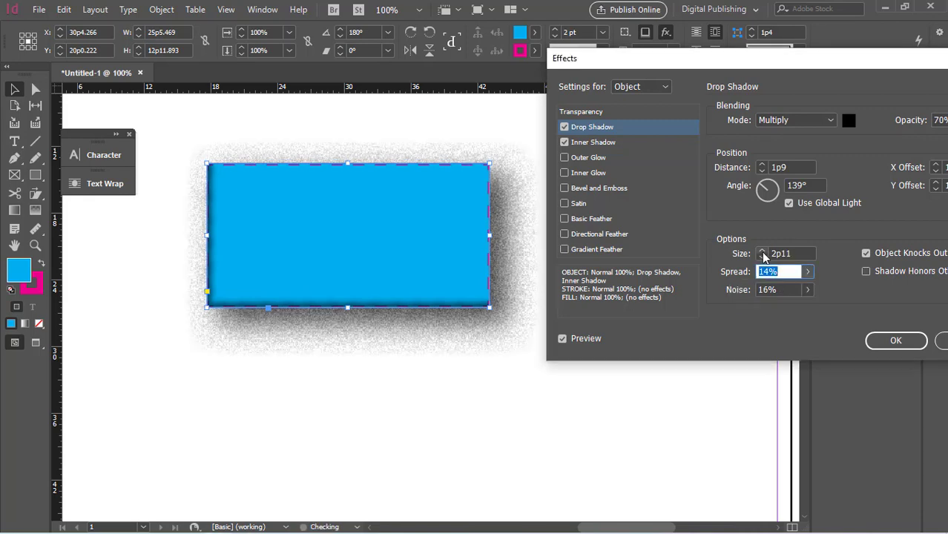
click(763, 251)
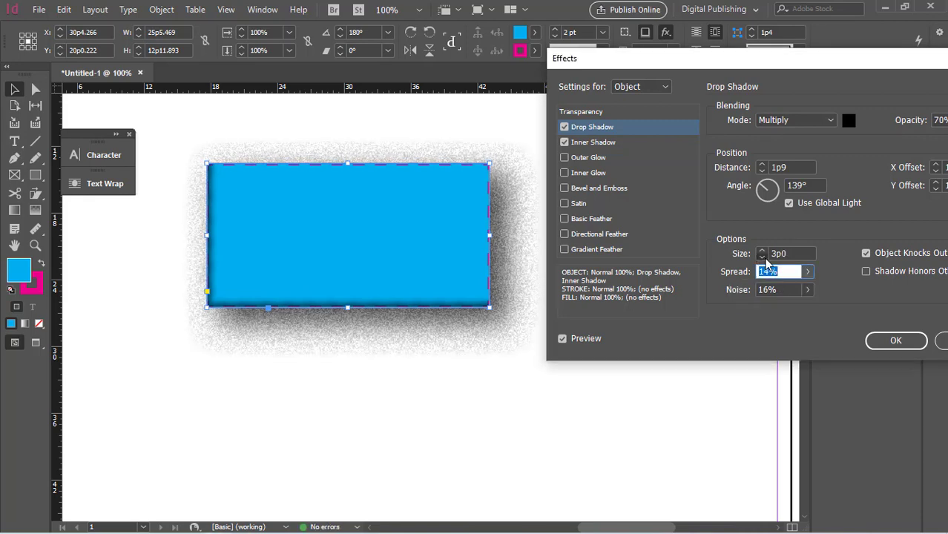
click(764, 257)
click(764, 257)
click(765, 257)
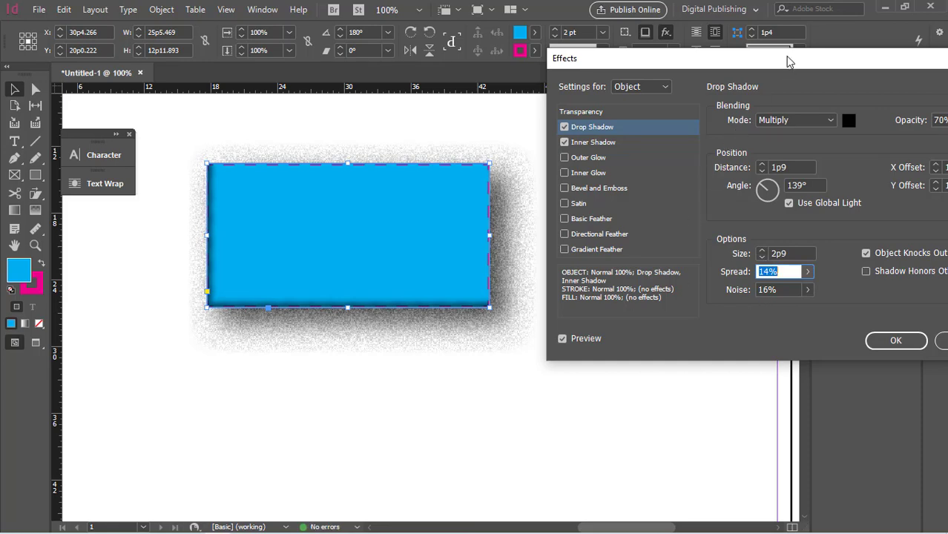
Move the Effects dialog so all its settings are visible and lower the drop shadow's opacity to 63%
drag(787, 58, 694, 38)
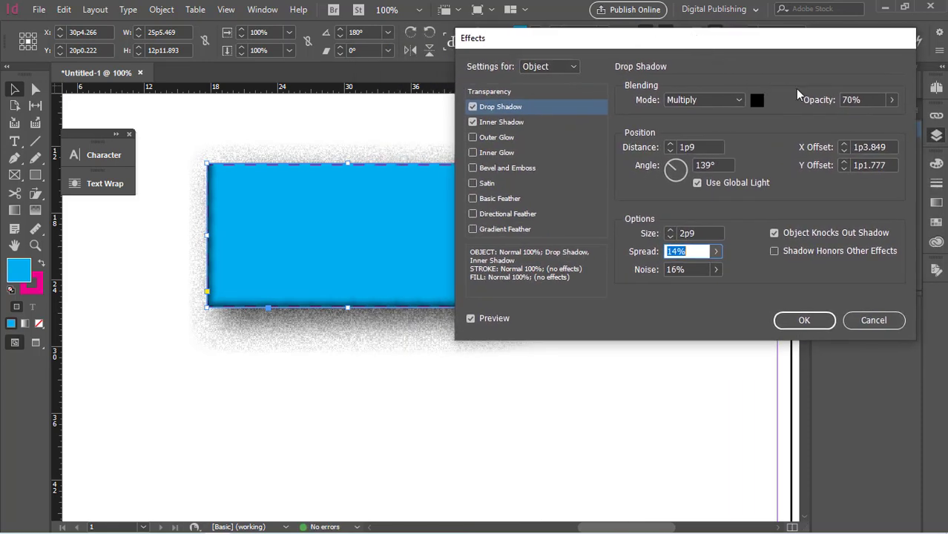
click(892, 99)
mouse_move(869, 118)
mouse_down()
mouse_move(852, 120)
mouse_move(875, 121)
mouse_move(858, 122)
mouse_move(867, 125)
mouse_up()
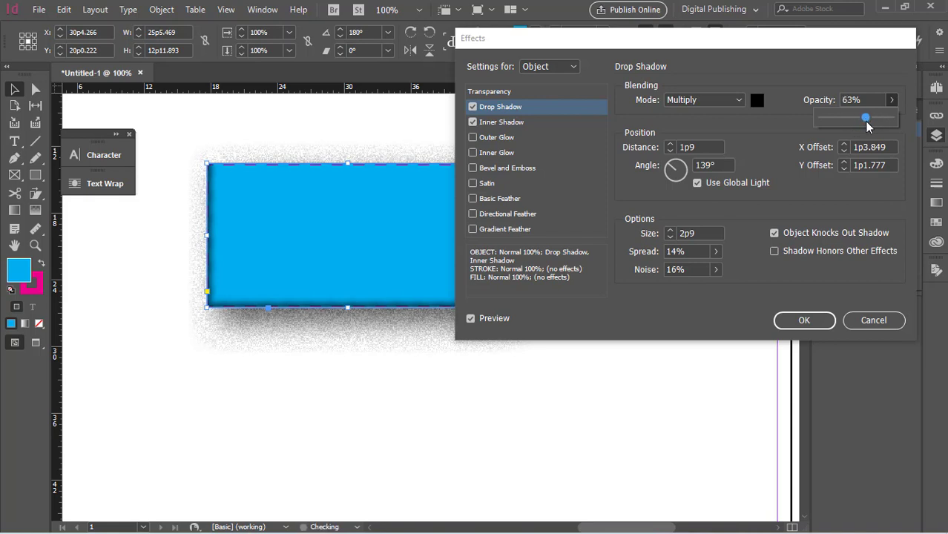
Try the Overlay blending mode for the drop shadow, ending with Soft Light
click(742, 101)
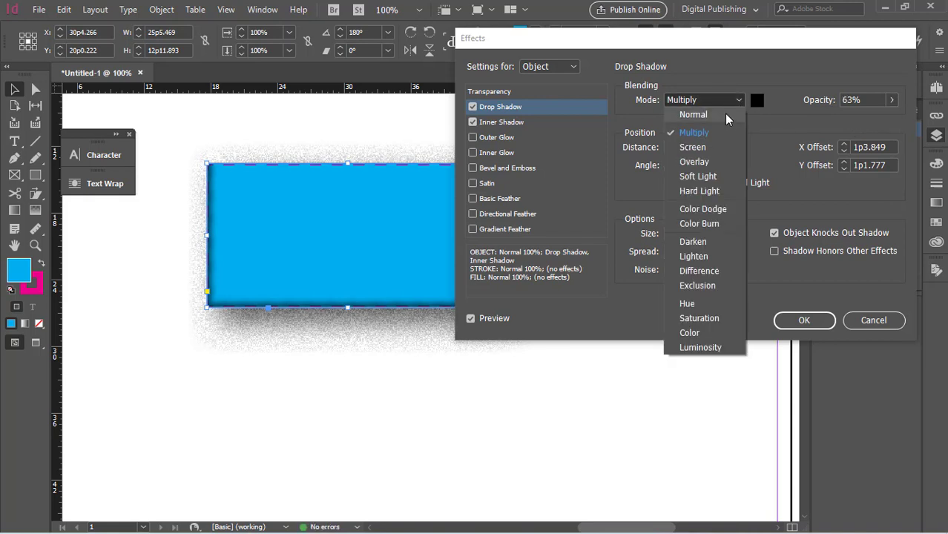
click(701, 160)
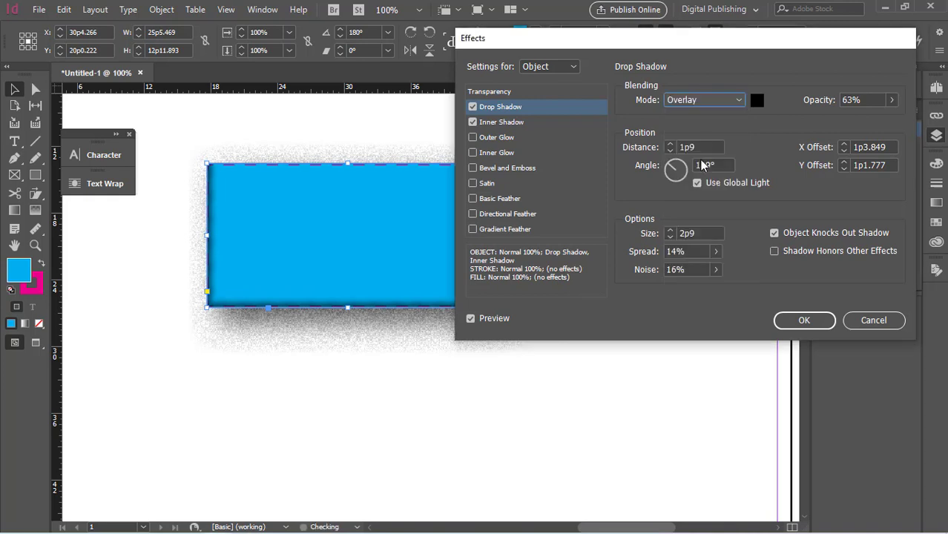
click(731, 99)
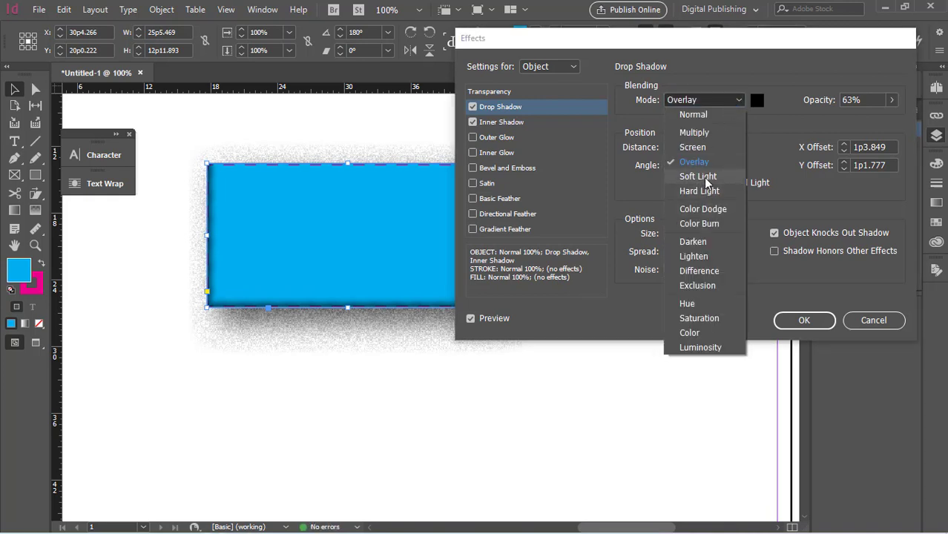
click(705, 177)
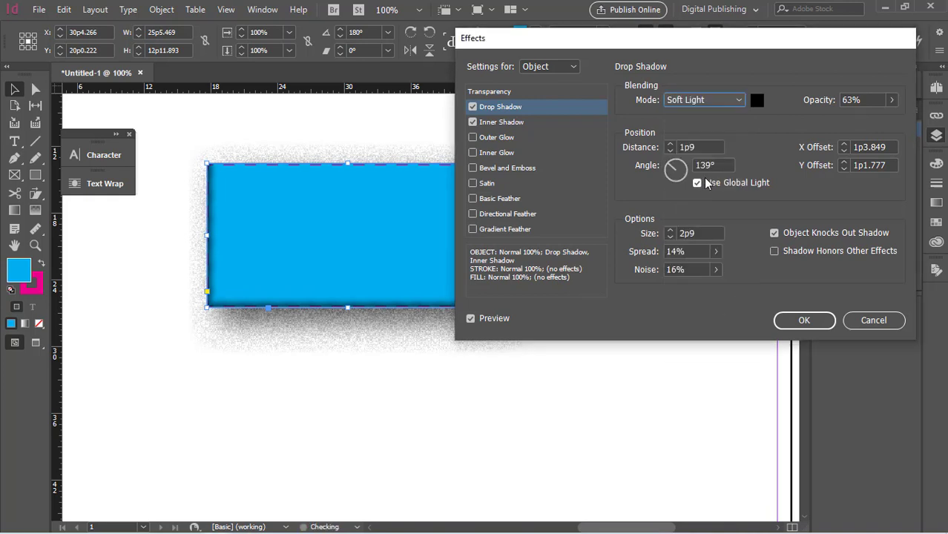
Toggle the preview and the Shadow Honors Other Effects option, leaving the option off, and accept the drop shadow settings
click(471, 320)
click(471, 319)
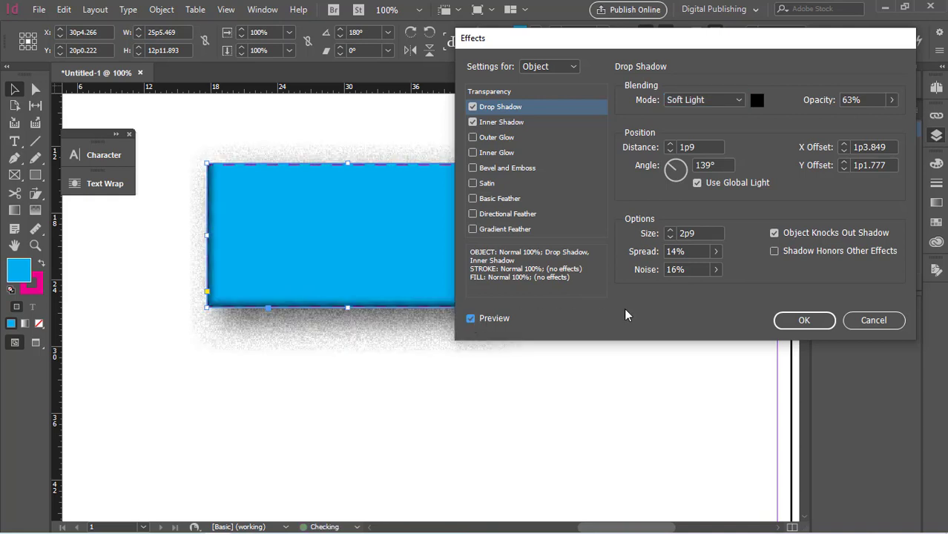
click(774, 252)
click(774, 252)
click(800, 320)
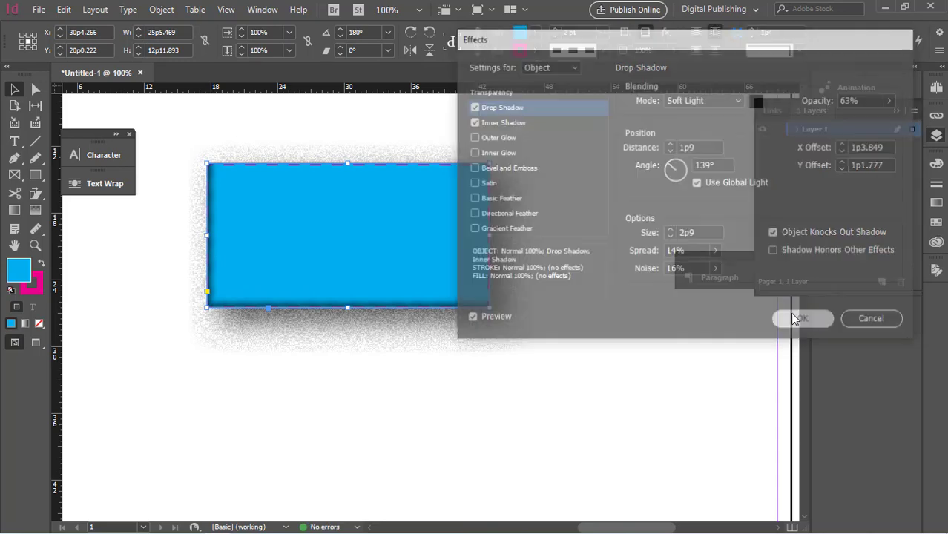
Apply a Bevel and Emboss effect to the rectangle with Inner Bevel style and size 0p7, checking it with the rectangle deselected
click(666, 34)
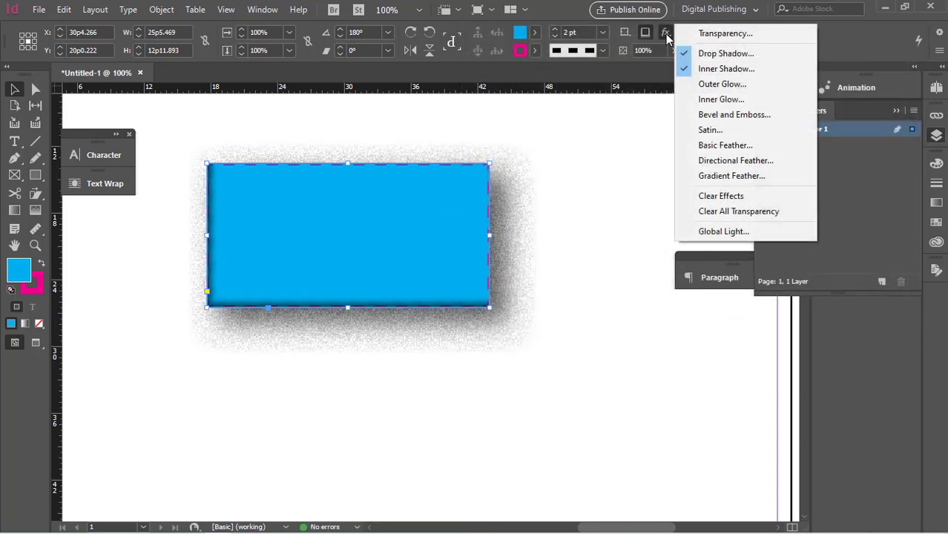
click(698, 118)
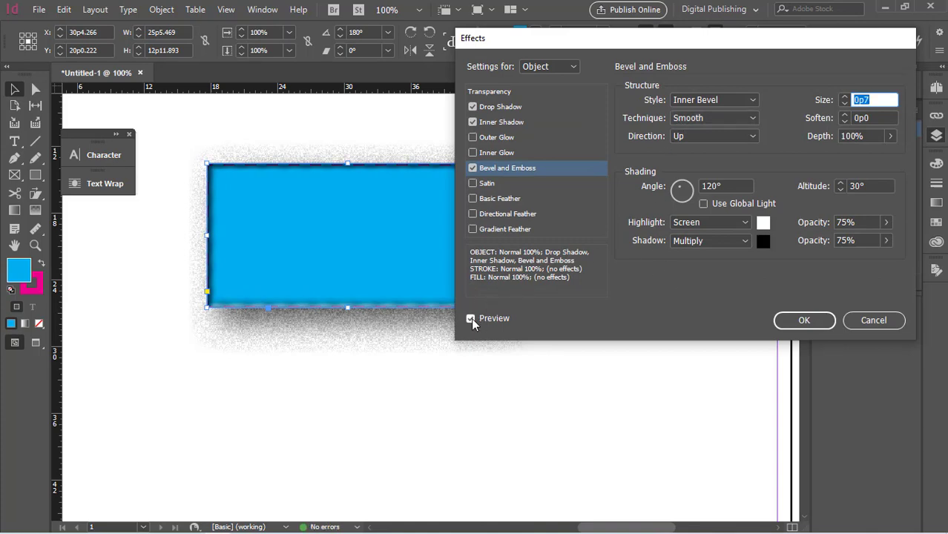
click(806, 319)
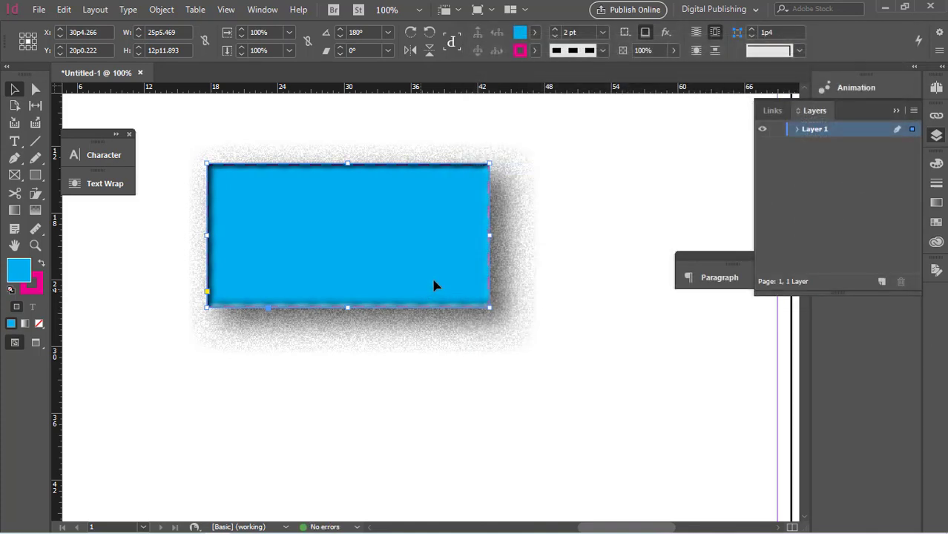
click(559, 224)
click(336, 261)
Remove the Bevel and Emboss, Inner Shadow and Drop Shadow effects from the rectangle
click(666, 39)
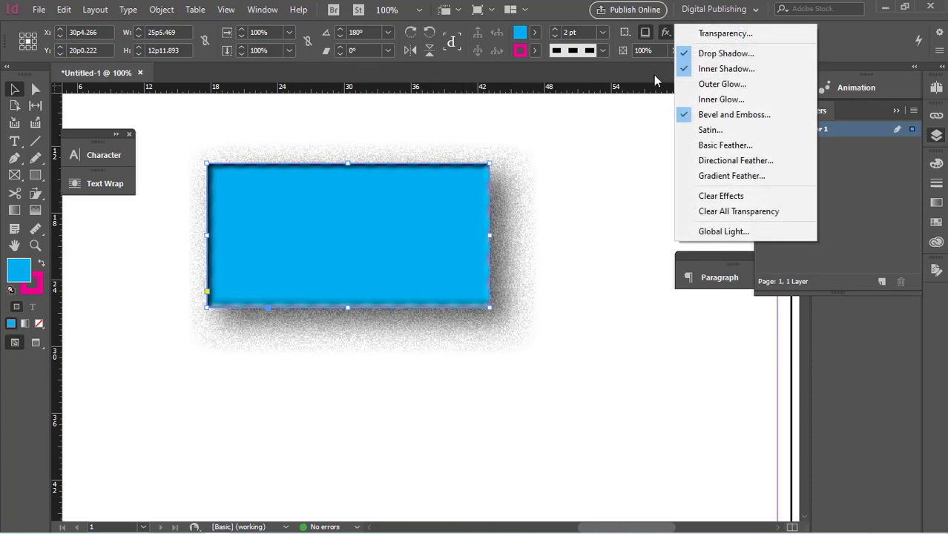
click(694, 115)
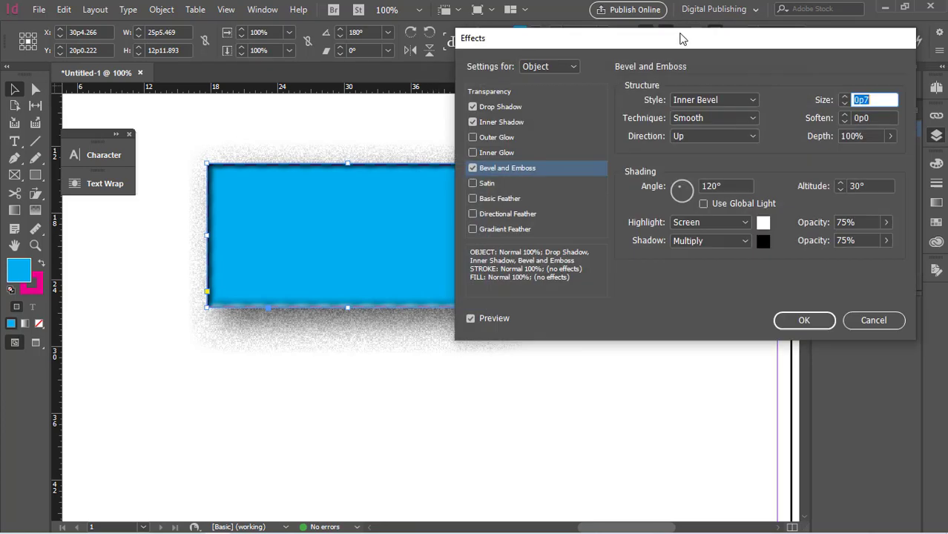
click(472, 169)
click(473, 168)
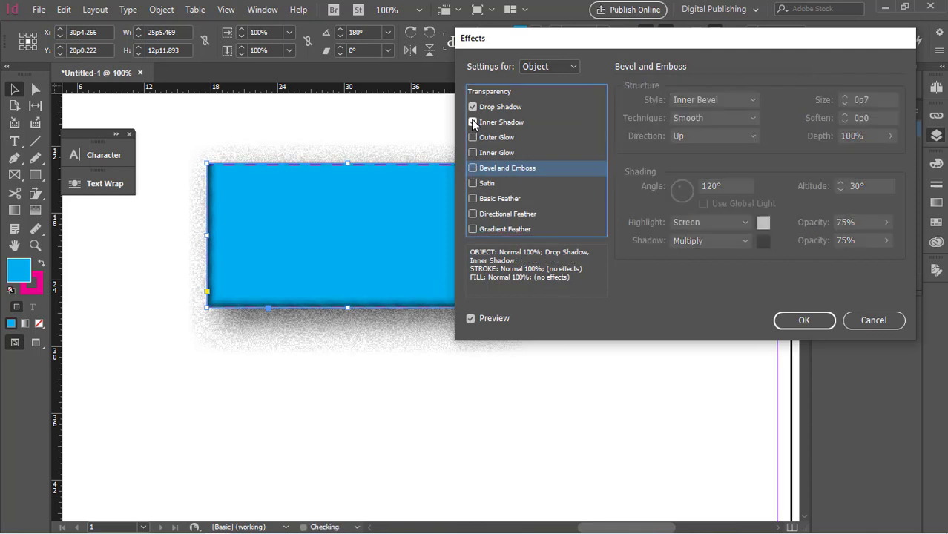
click(473, 122)
click(473, 107)
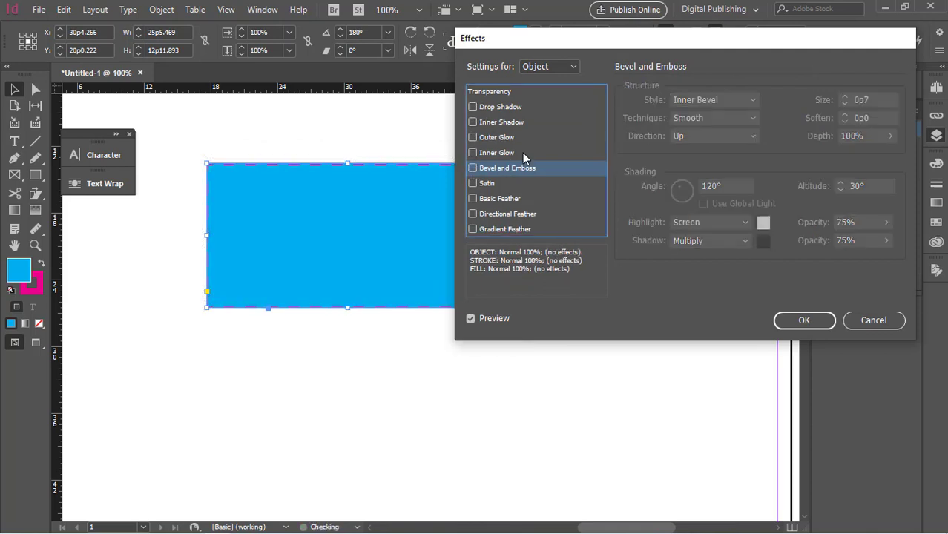
click(806, 321)
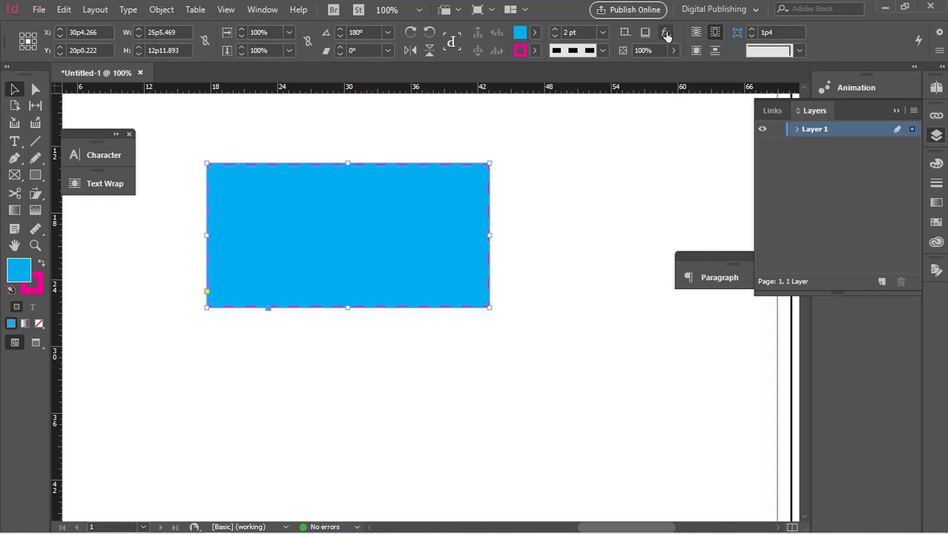
In the rectangle's Transparency settings, try the opacity slider, keep 100%, and enable Isolate Blending and Knockout Group
click(667, 34)
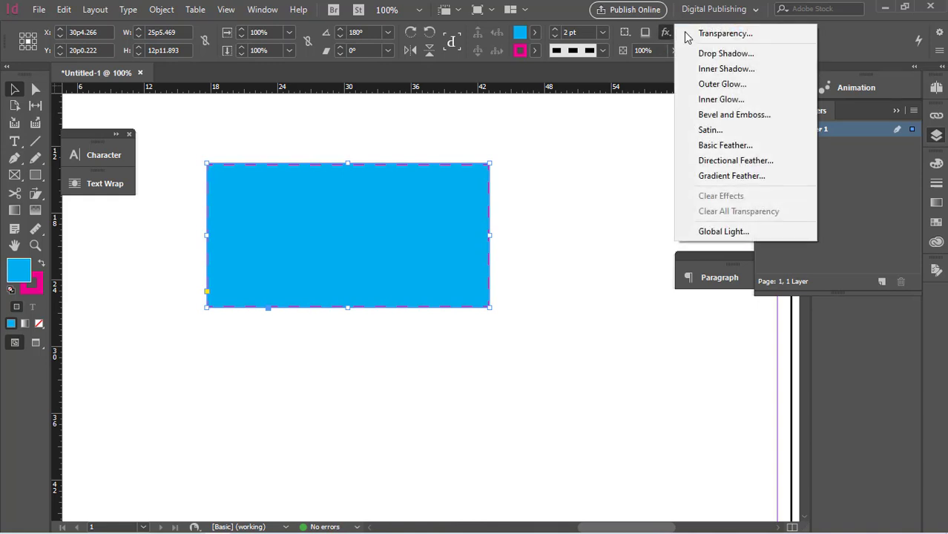
click(721, 34)
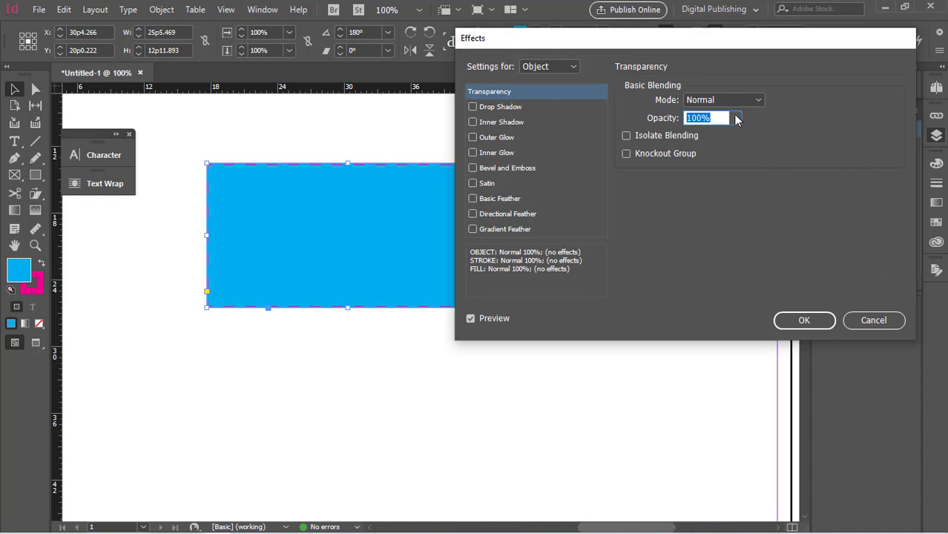
click(735, 118)
drag(734, 136, 760, 140)
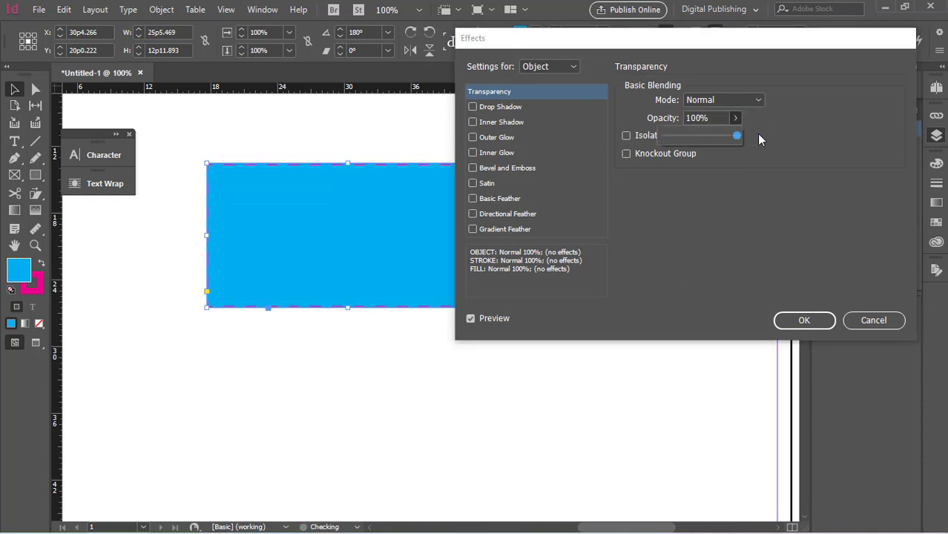
click(627, 141)
click(627, 137)
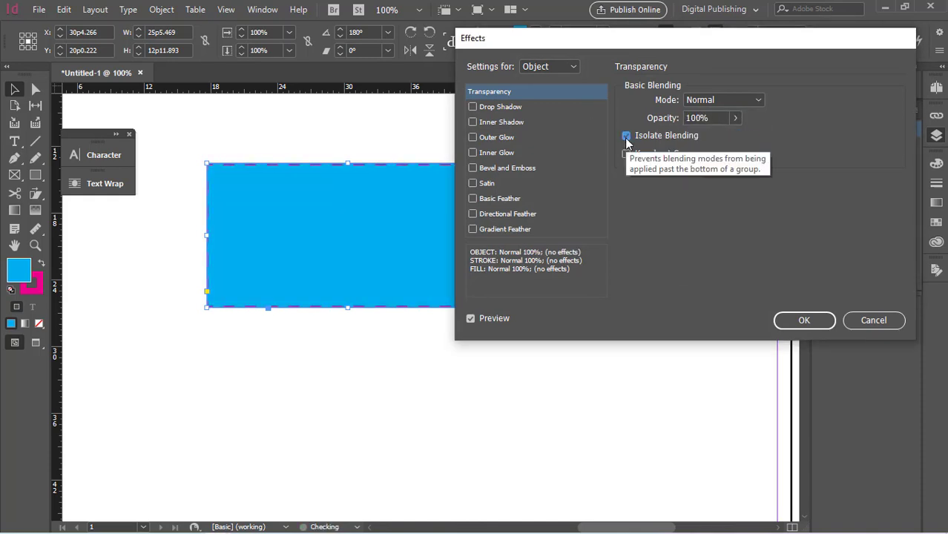
click(627, 154)
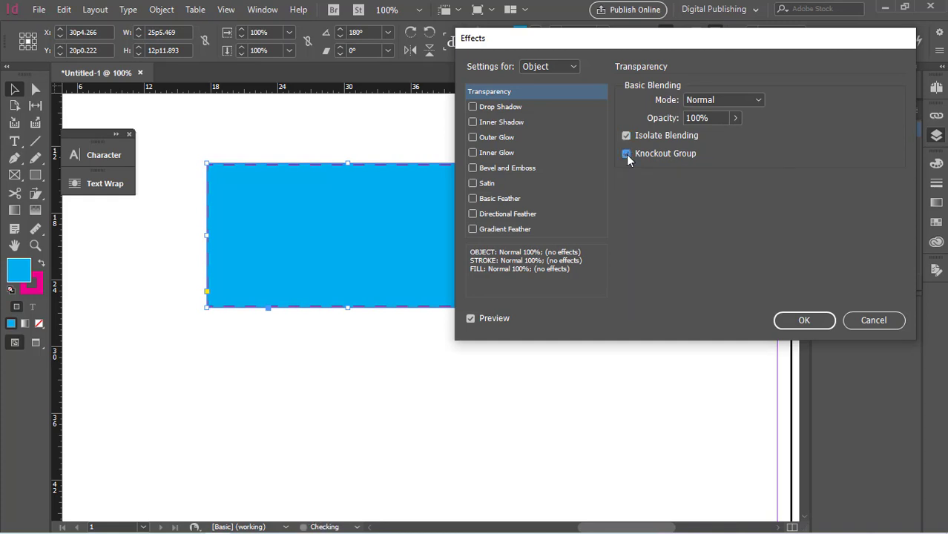
Turn the drop shadow on and off again, and apply the Gradient Feather effect to the rectangle
click(553, 106)
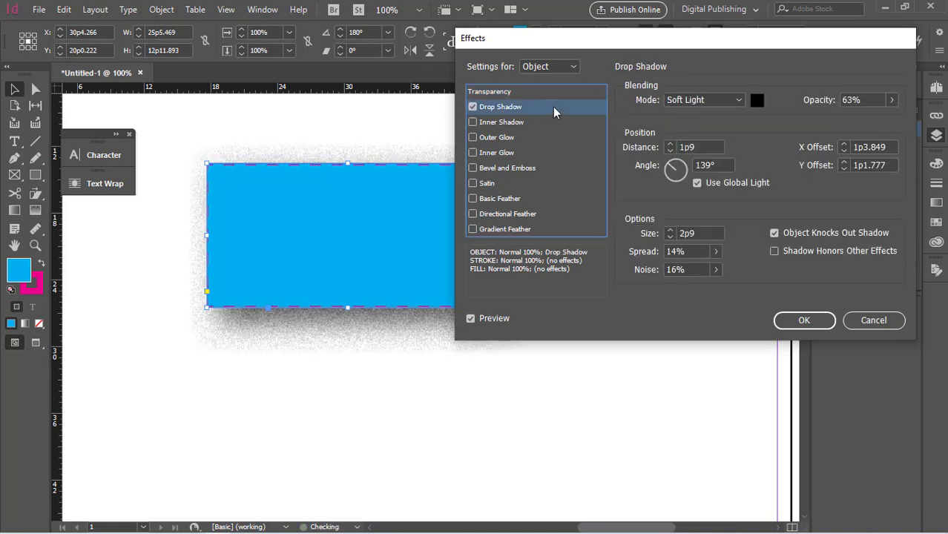
click(473, 108)
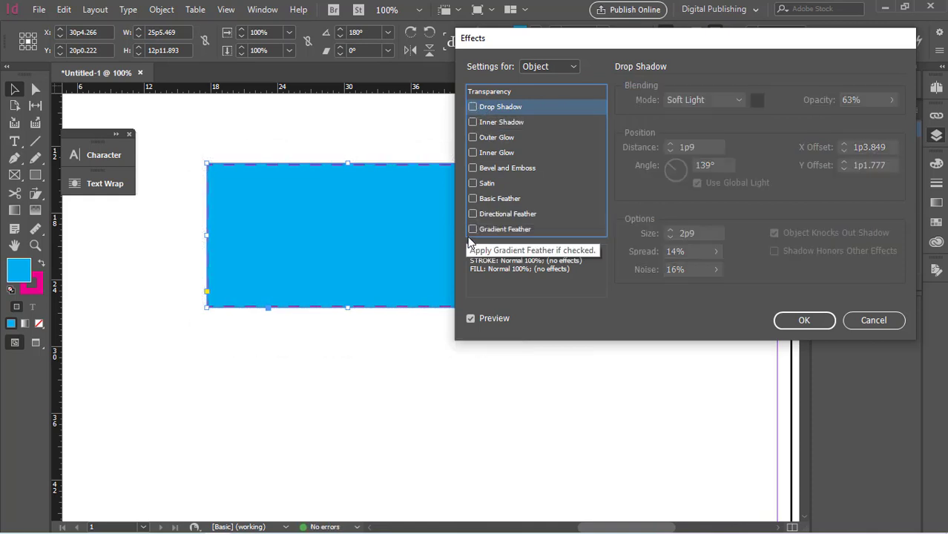
click(473, 230)
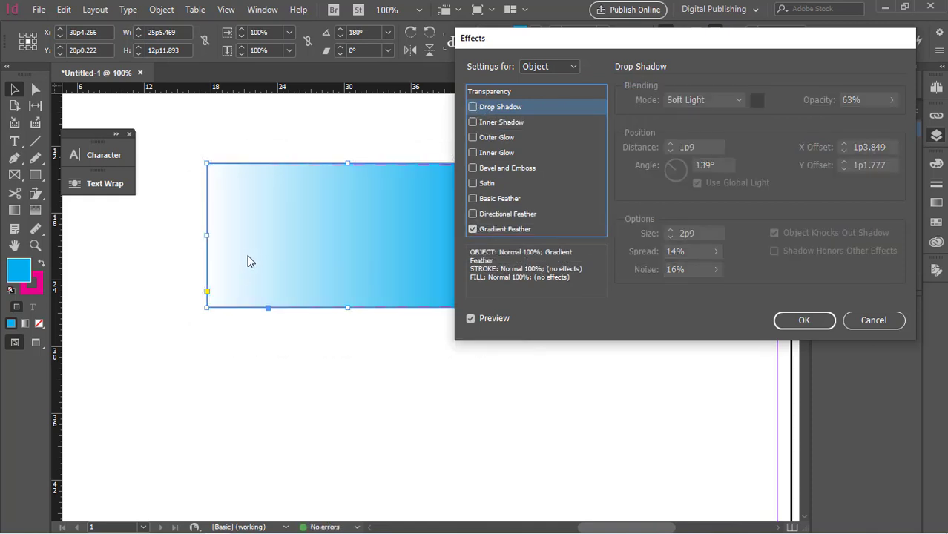
click(803, 320)
Move the rectangle to about X 32p6.334, Y 19p7.222 and remove its Gradient Feather effect
drag(273, 255, 326, 234)
click(666, 32)
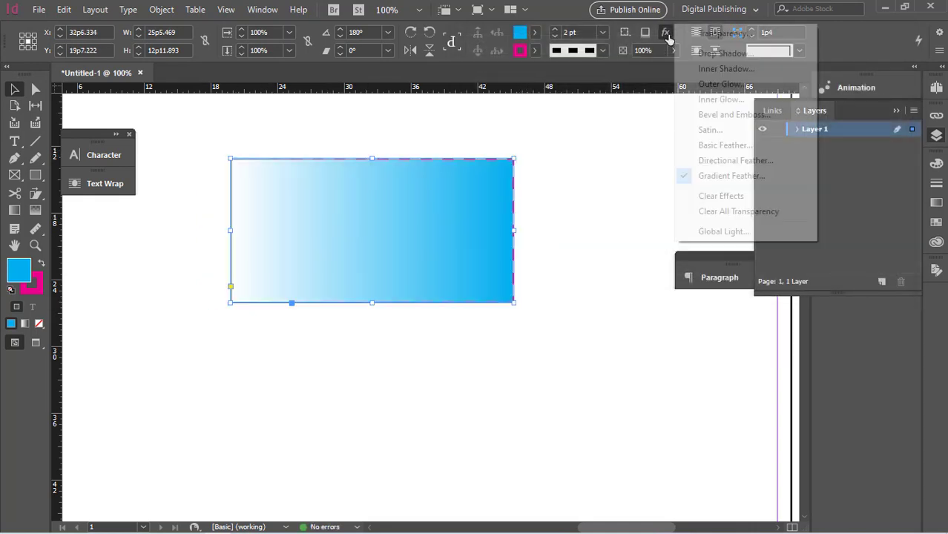
click(690, 176)
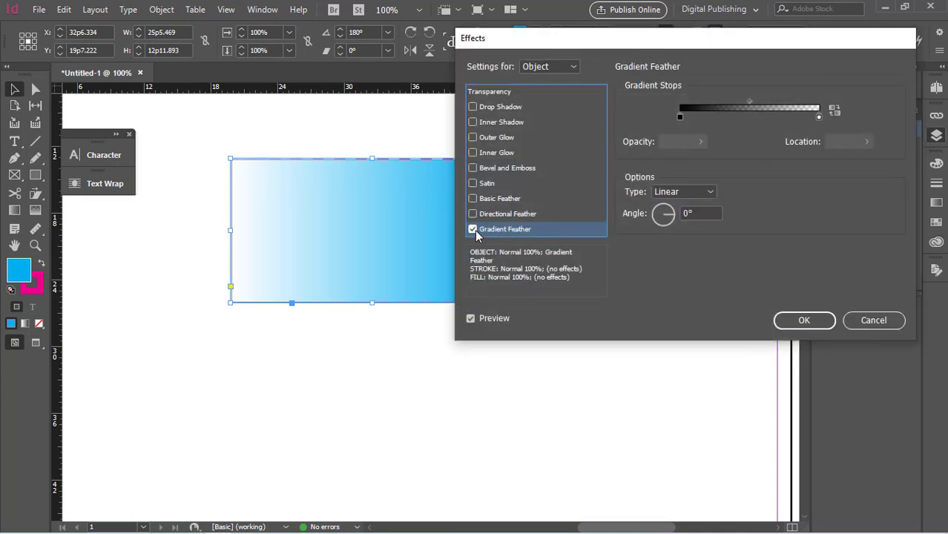
click(473, 230)
click(800, 320)
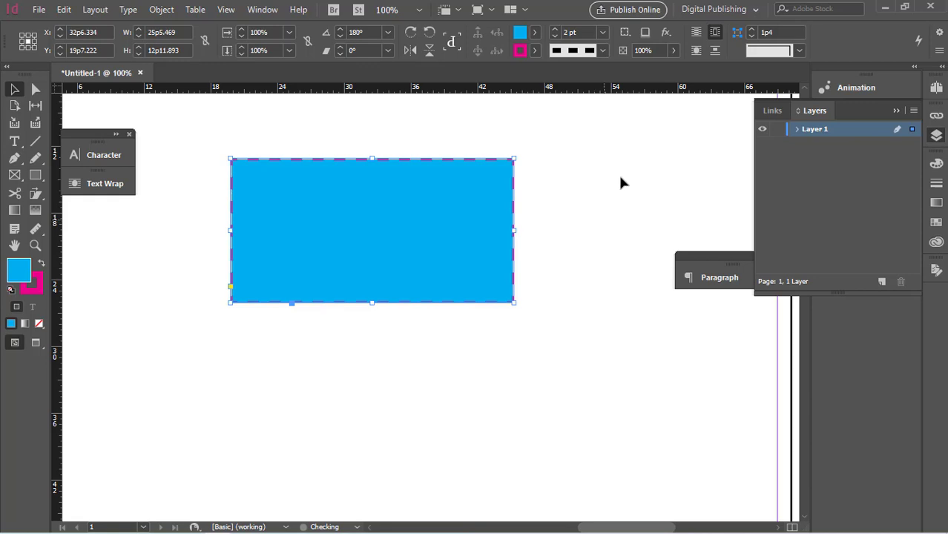